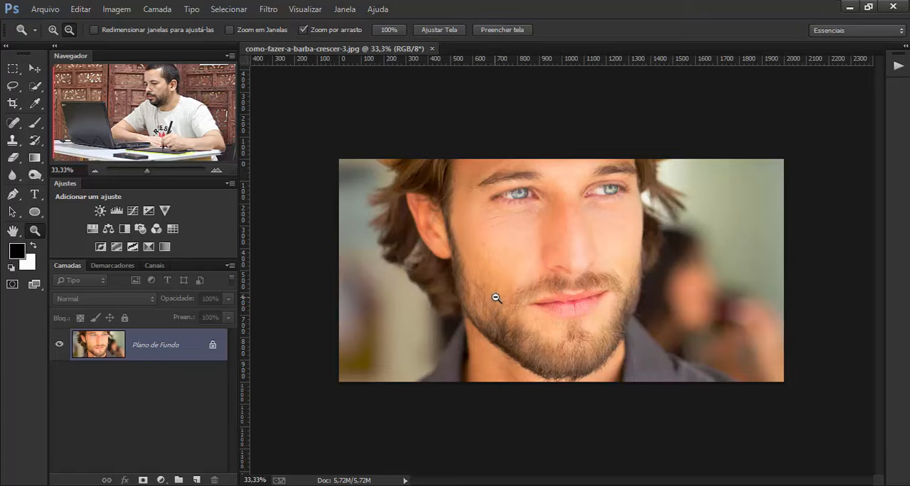
- Add a new layer above the background photo and rename it Fio
left_click_drag(494, 301, 470, 291)
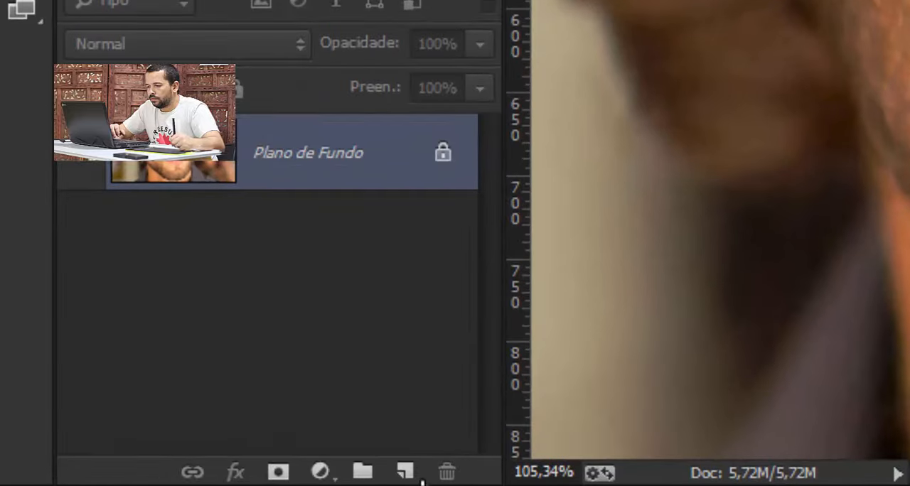
left_click(405, 472)
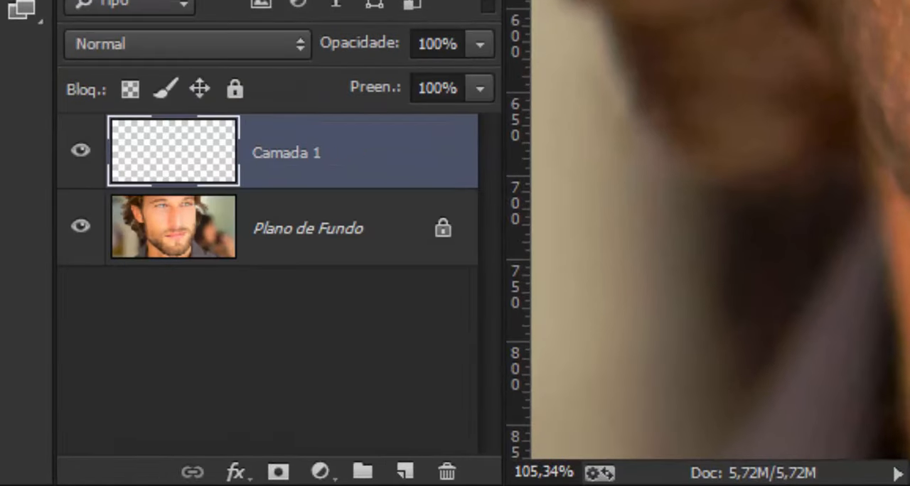
double_click(286, 154)
type("Fio")
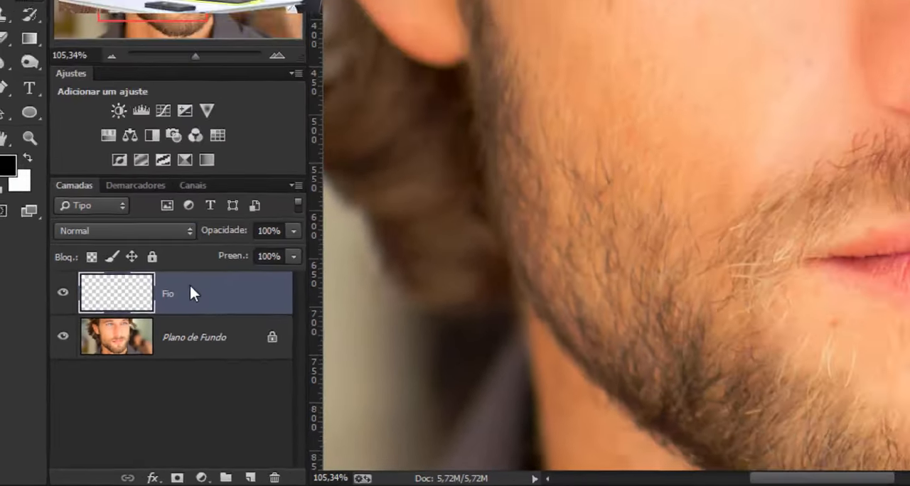
key("Return")
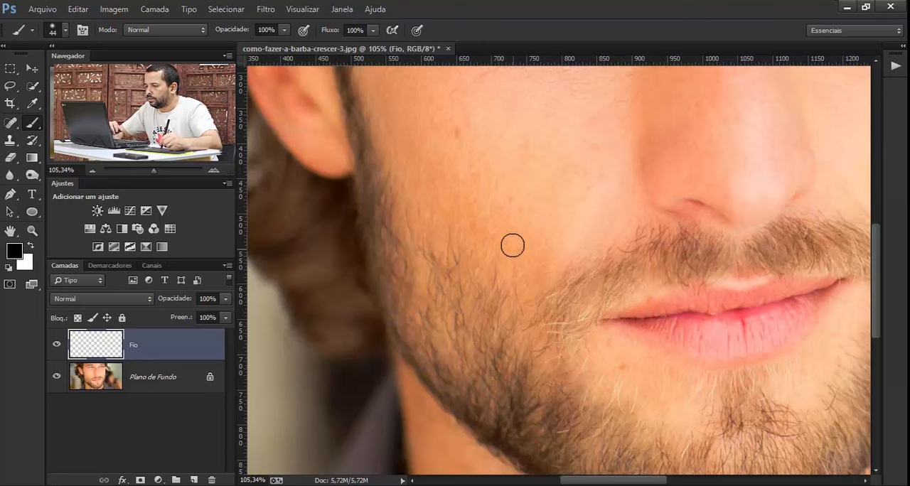
- Undo the thick test stroke on the cheek and reduce the brush size to 1 px
left_click_drag(512, 233, 542, 318)
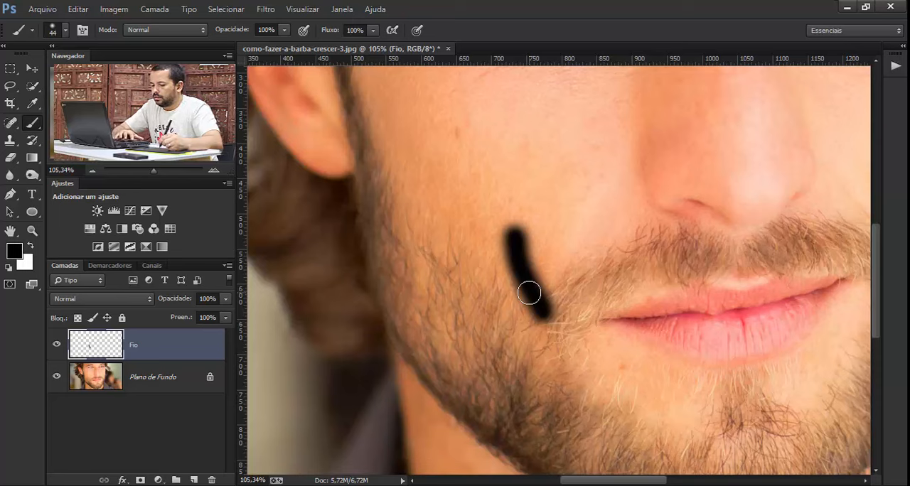
key("ctrl+z")
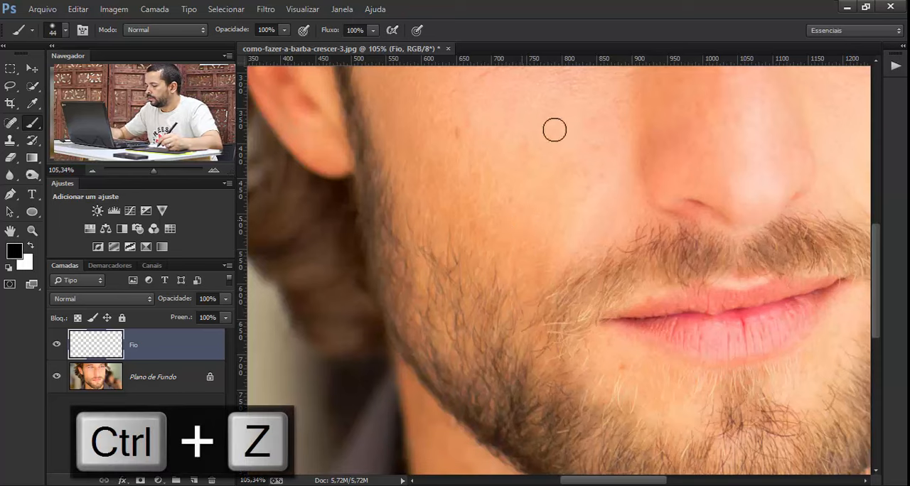
key("bracketleft")
key("bracketleft")
key("bracketleft")
key("bracketleft")
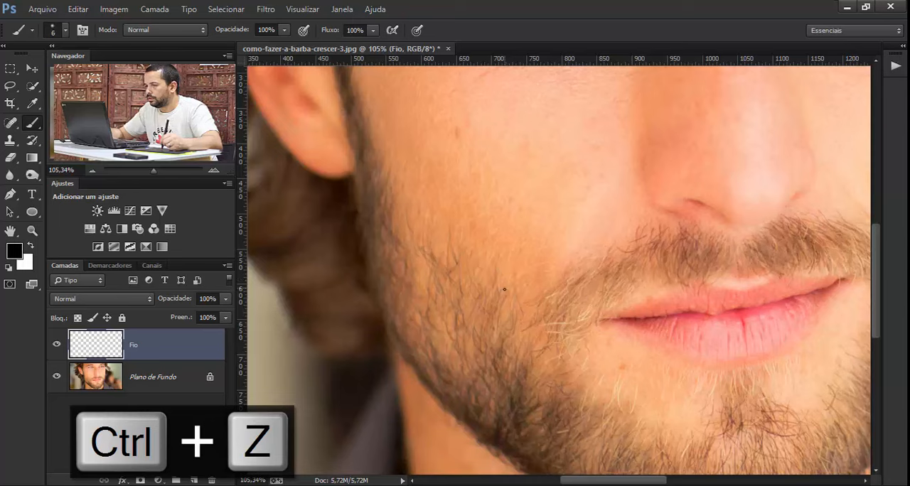
key("bracketleft")
key("bracketleft")
key("bracketleft")
key("bracketleft")
key("bracketleft")
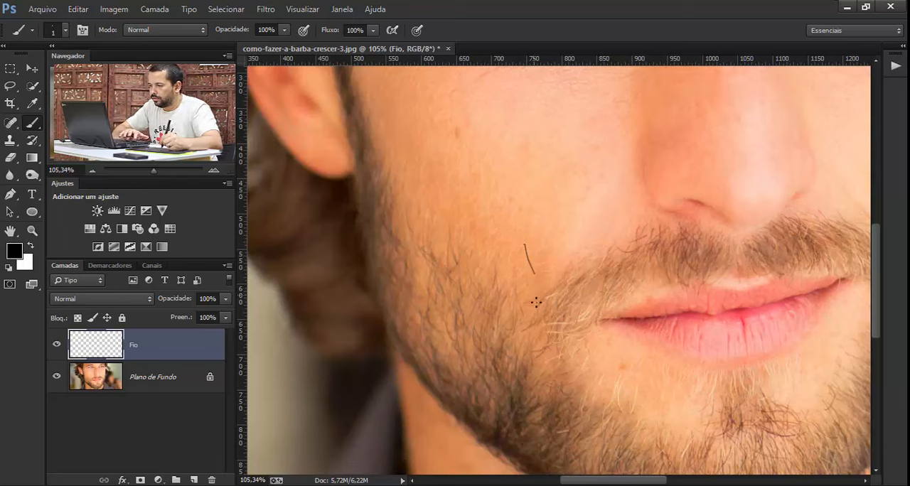
- Try several short hair strokes on the cheek with the 1 px black brush, undoing each one
key("ctrl+z")
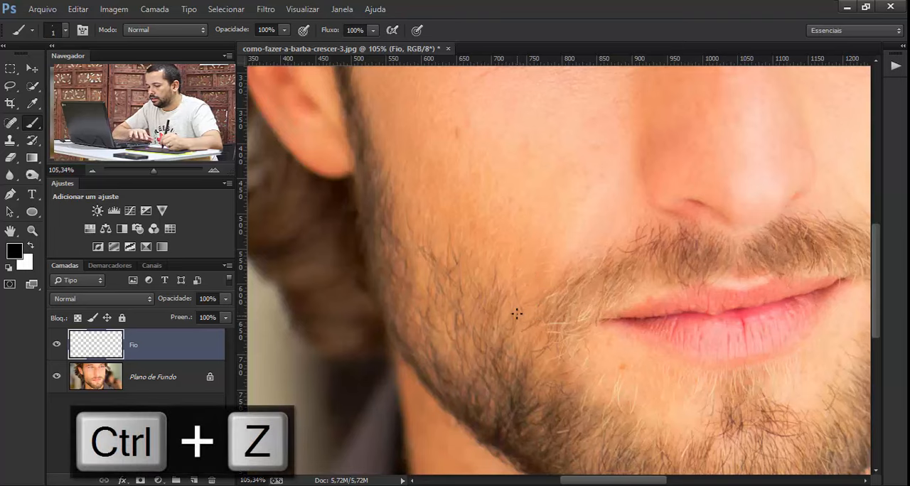
key("z")
left_click_drag(542, 328, 575, 332)
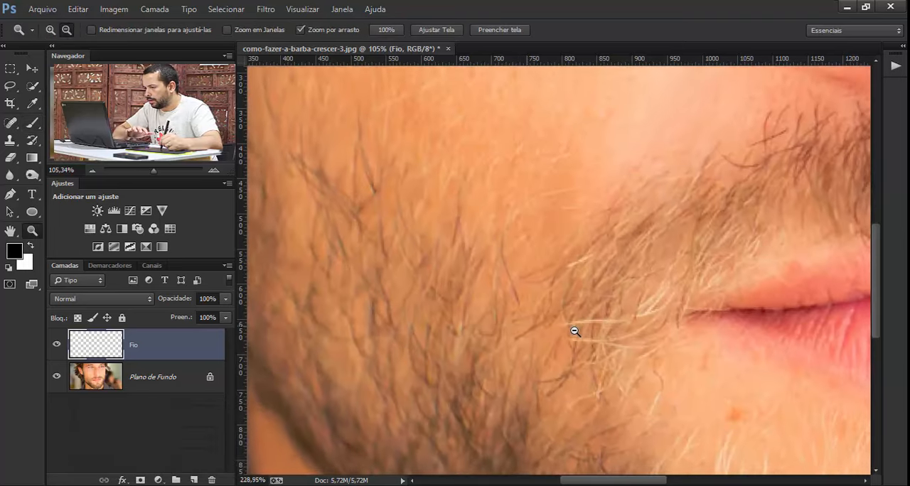
key("b")
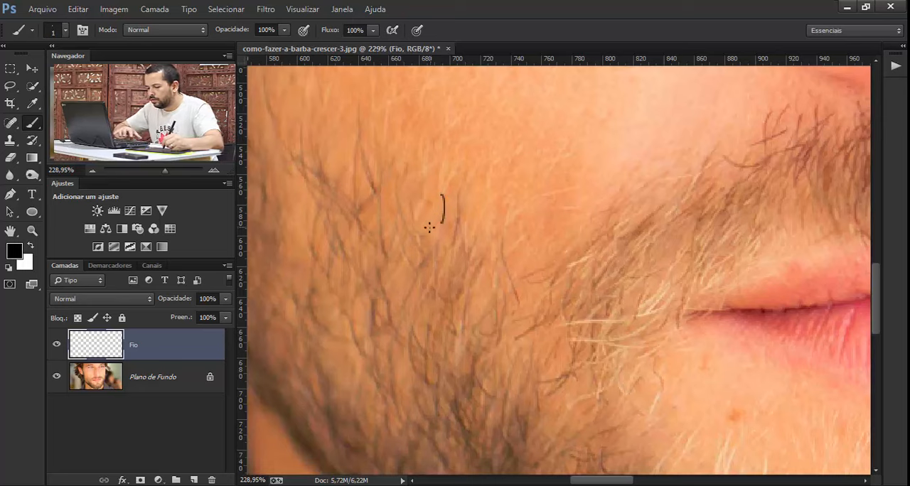
key("ctrl+z")
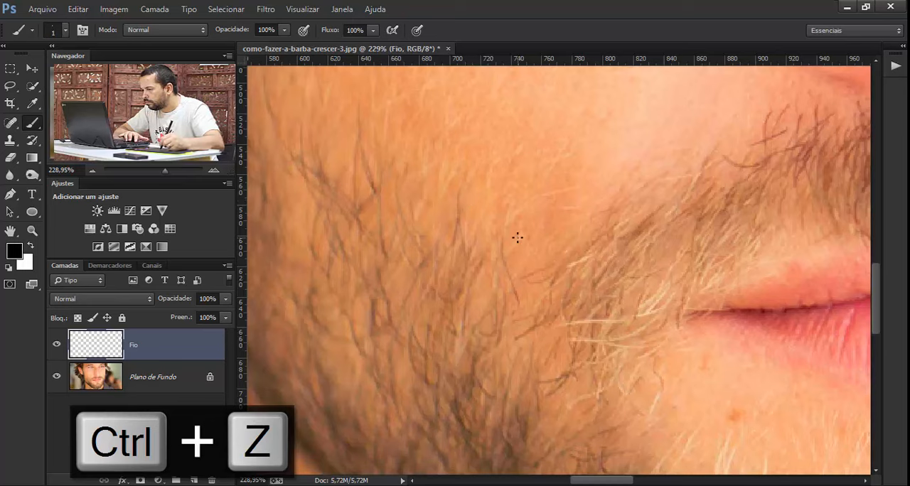
left_click_drag(517, 237, 530, 278)
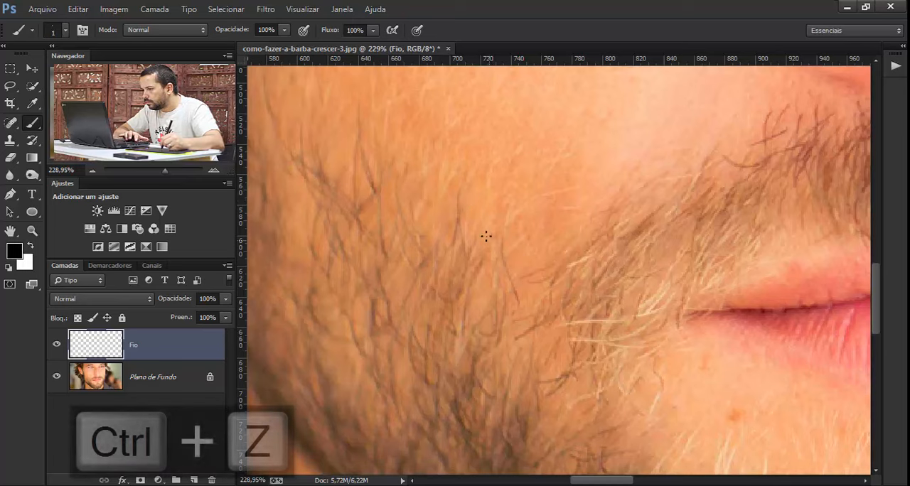
key("ctrl+z")
left_click_drag(485, 229, 487, 271)
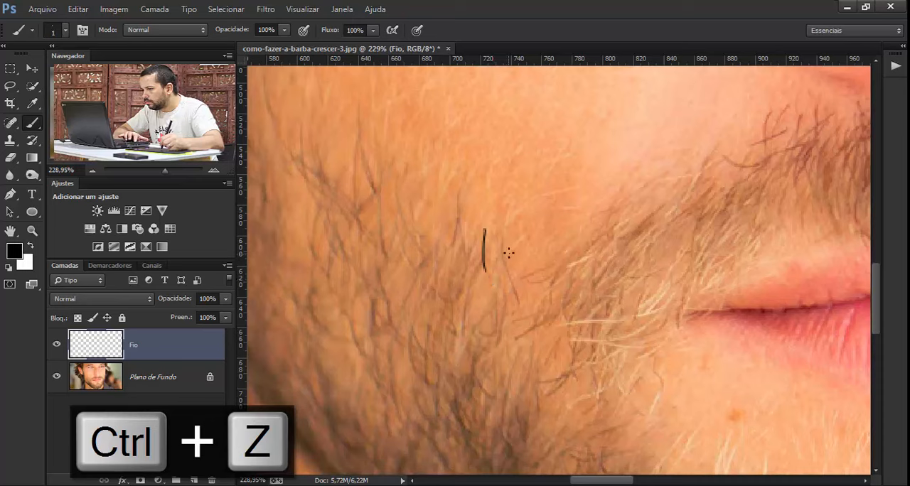
key("ctrl+z")
left_click_drag(517, 243, 533, 288)
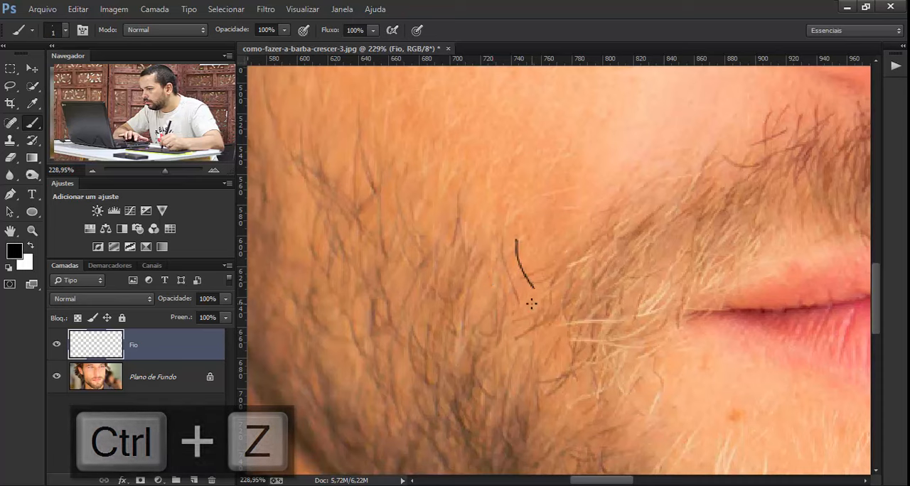
key("ctrl+z")
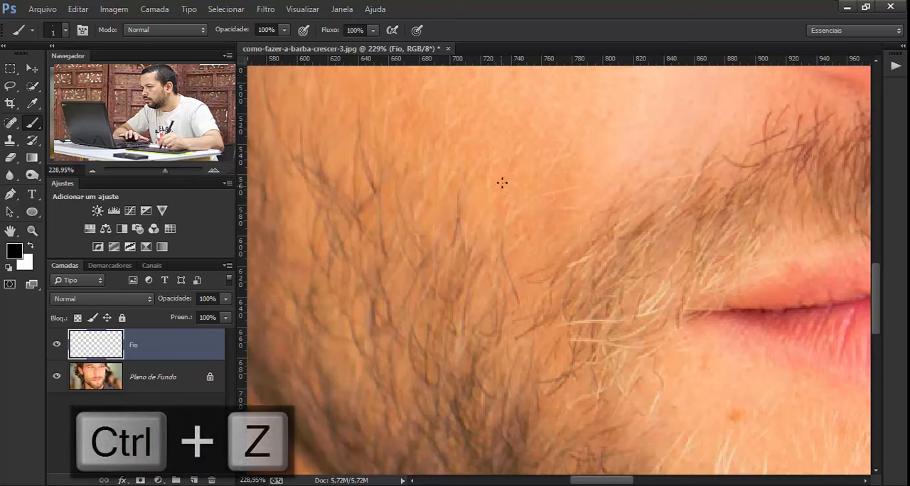
- Paint one thin, curved black hair stroke on the cheek and add an empty layer beneath Fio
left_click_drag(511, 168, 506, 225)
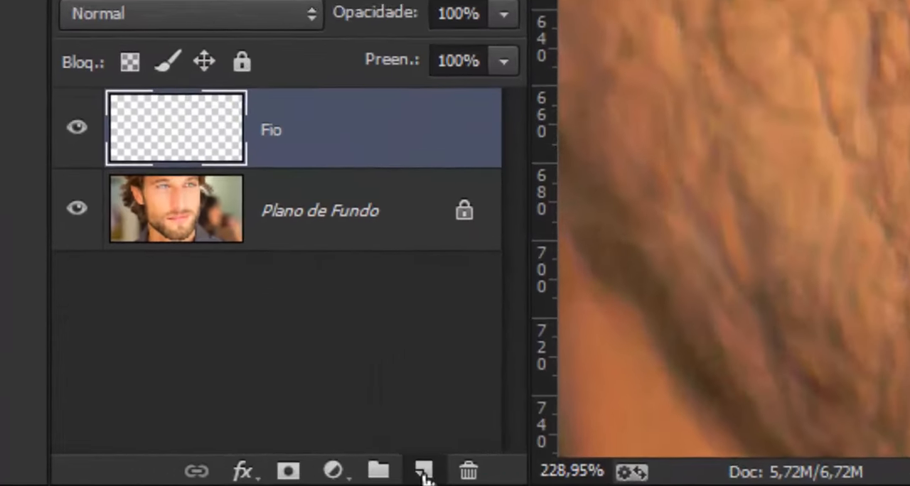
left_click(193, 480)
left_click_drag(363, 117, 375, 226)
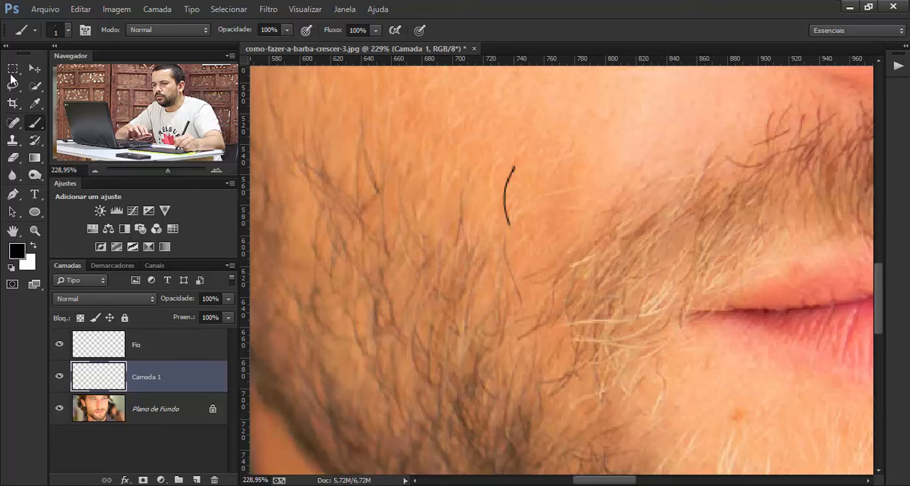
- Make a square selection around the hair stroke and fill it with white at 100% opacity on the layer beneath Fio
left_click(13, 69)
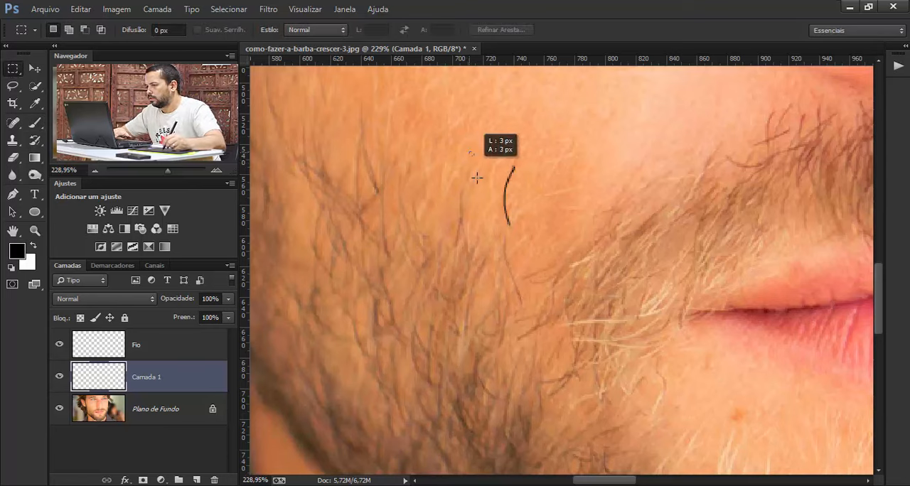
left_click_drag(546, 245, 548, 247)
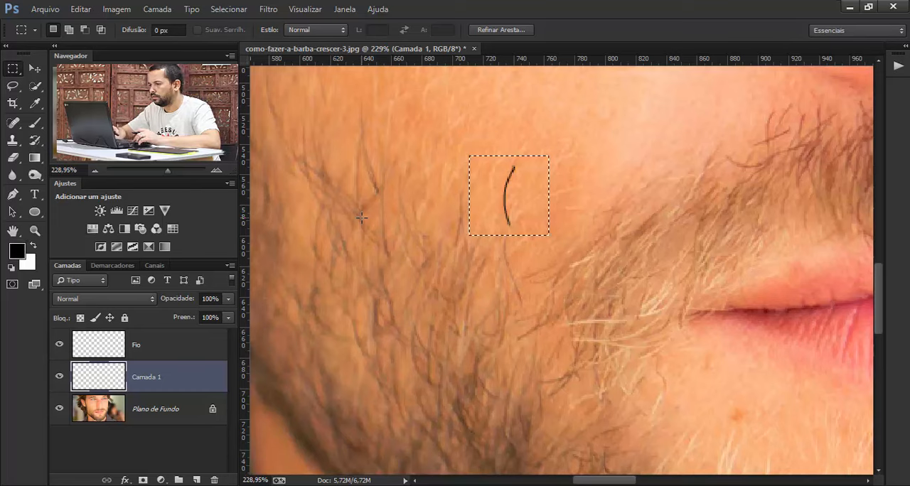
key("shift+F5")
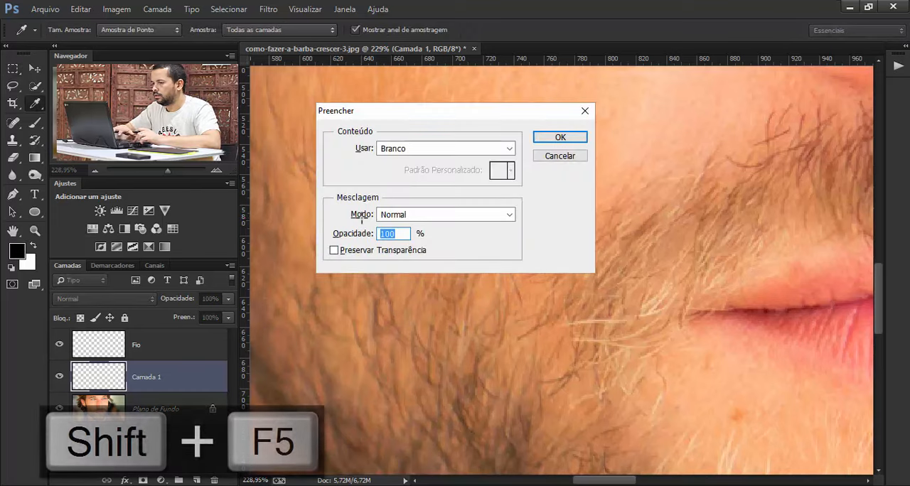
key("Return")
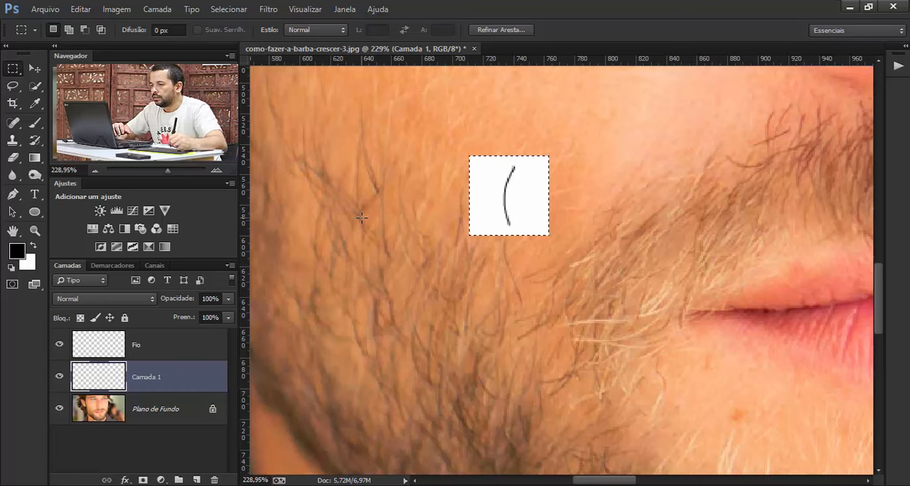
- Define the selected hair stroke as a brush preset named Barba e Bigode
left_click(75, 10)
left_click(203, 301)
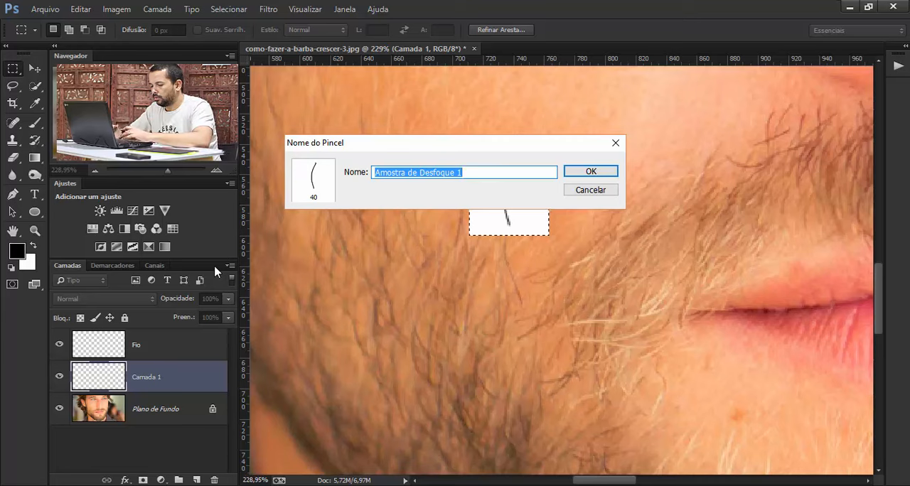
type("Barba e Bigode")
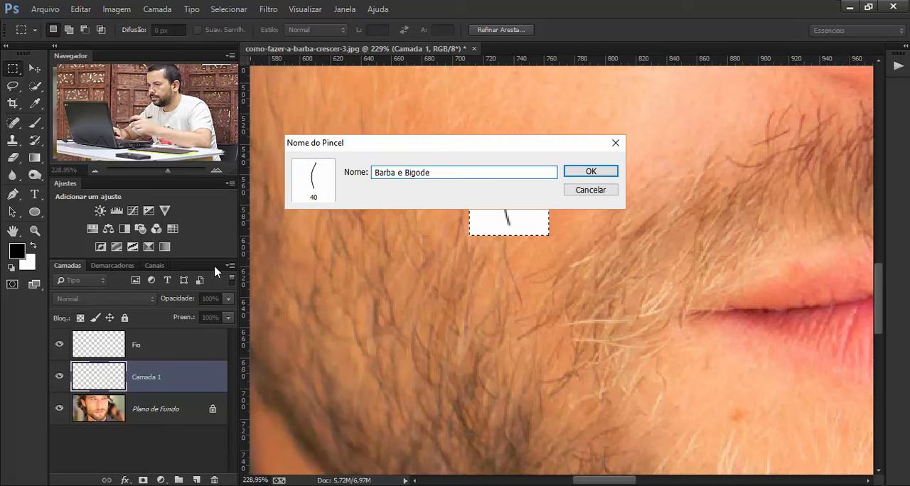
key("Return")
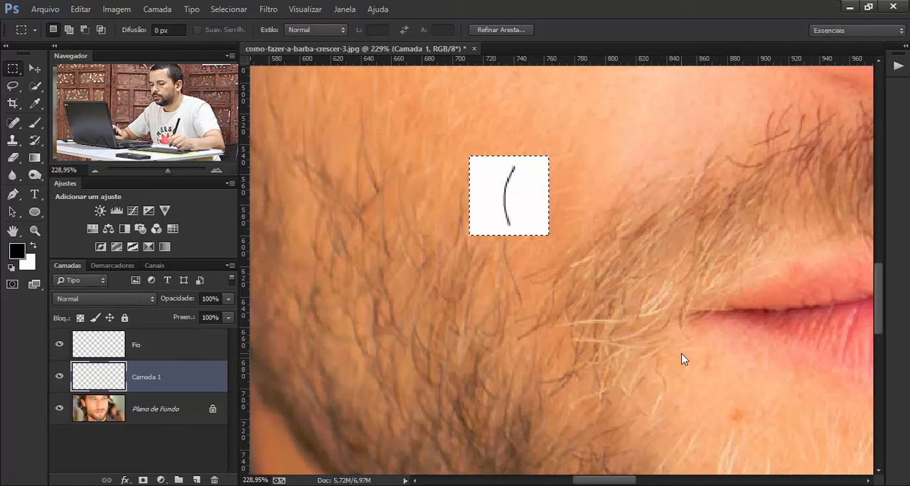
- Delete the Fio and Camada 1 layers and clear the selection
left_click(183, 350)
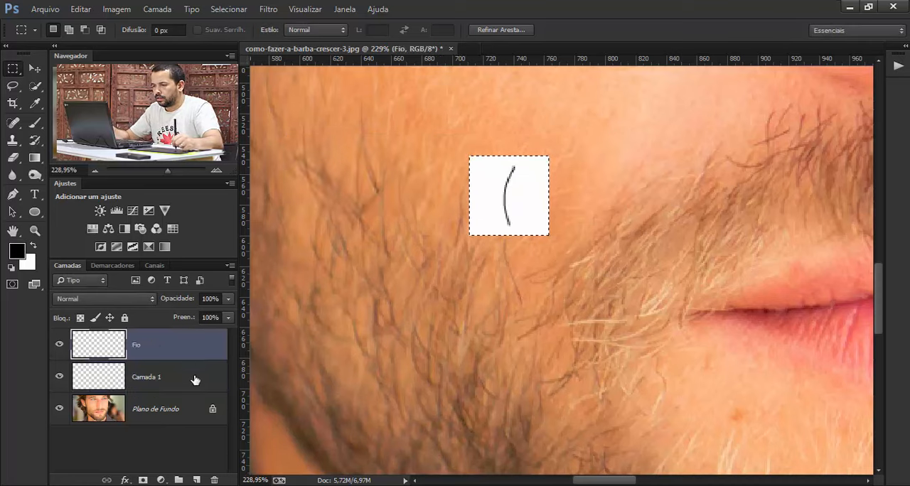
left_click(193, 382, "shift")
left_click_drag(192, 355, 215, 480)
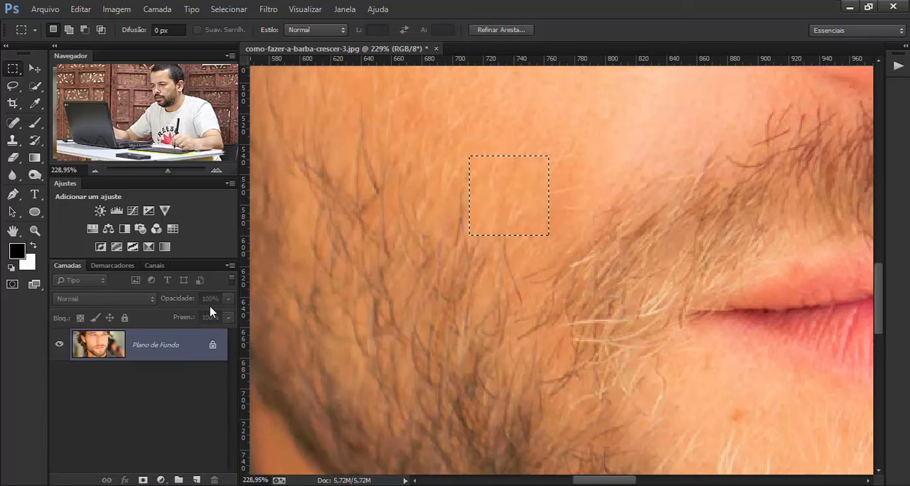
key("ctrl+d")
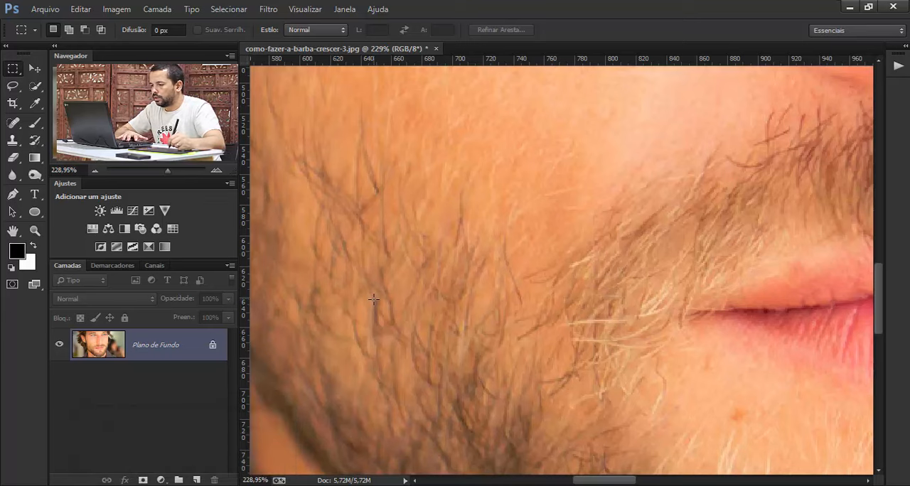
- Choose the custom 40 px hair-shaped preset for the Brush tool
key("z")
left_click_drag(417, 301, 378, 310)
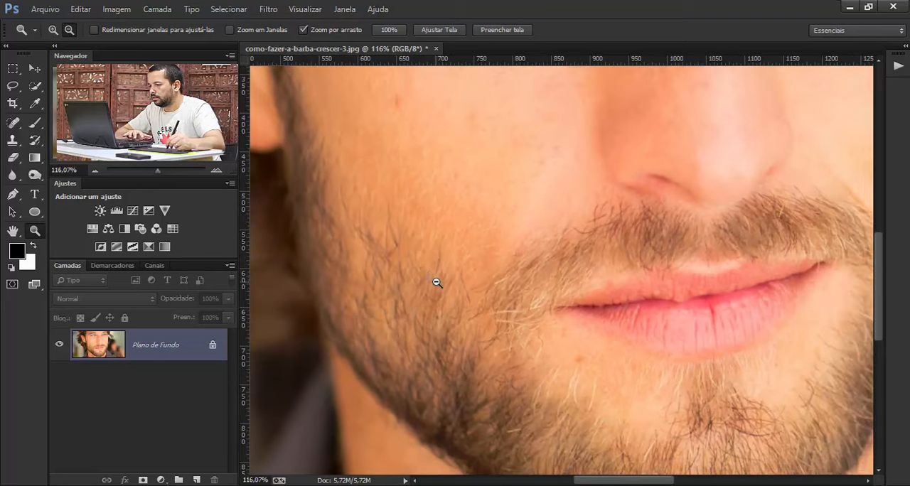
key("h")
left_click_drag(437, 291, 427, 244)
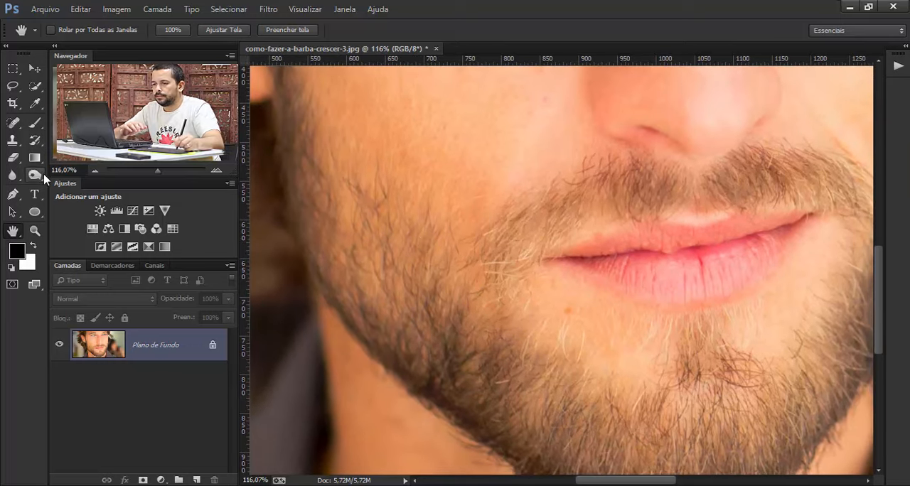
left_click(34, 126)
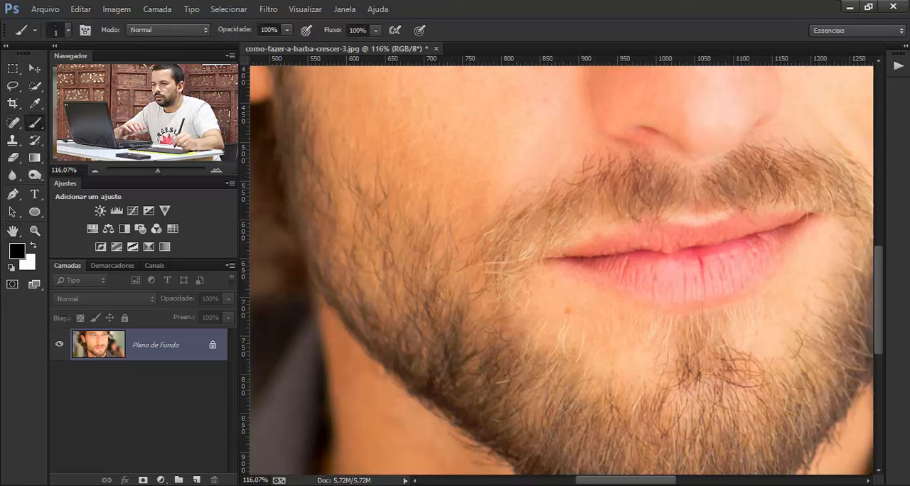
left_click(67, 31)
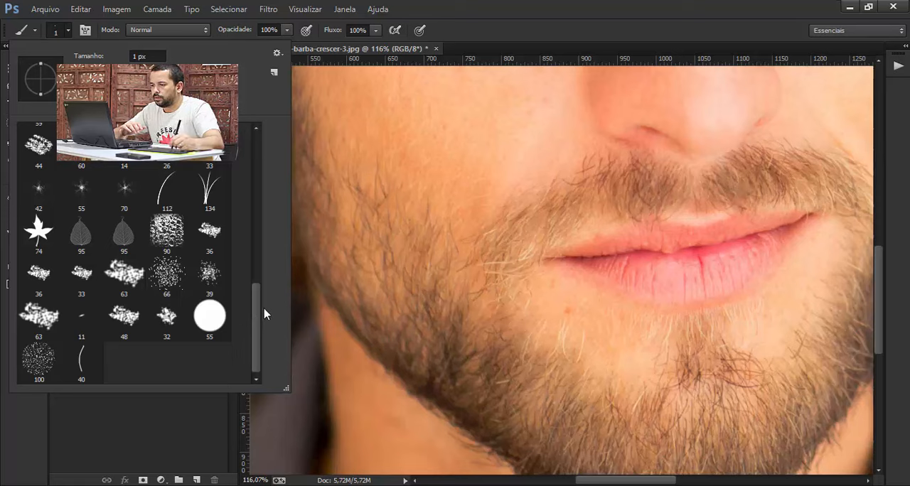
left_click_drag(264, 314, 245, 162)
scroll(248, 156, "down", 10)
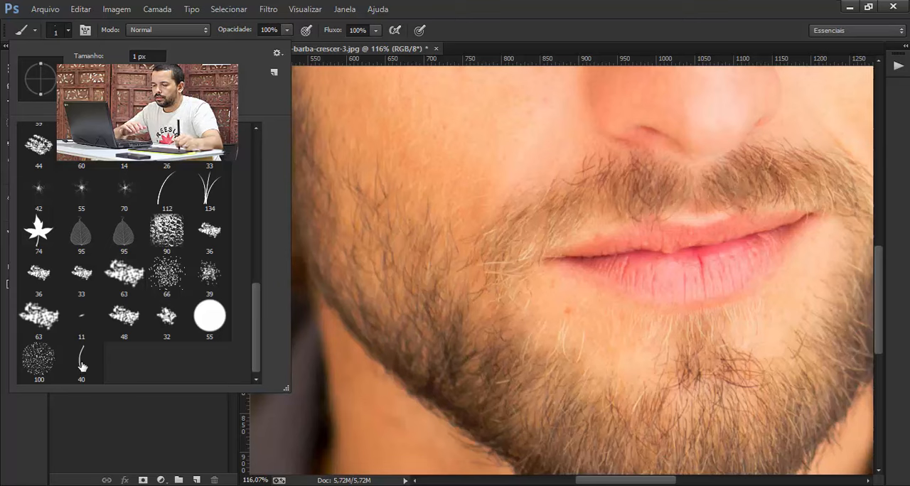
left_click(82, 365)
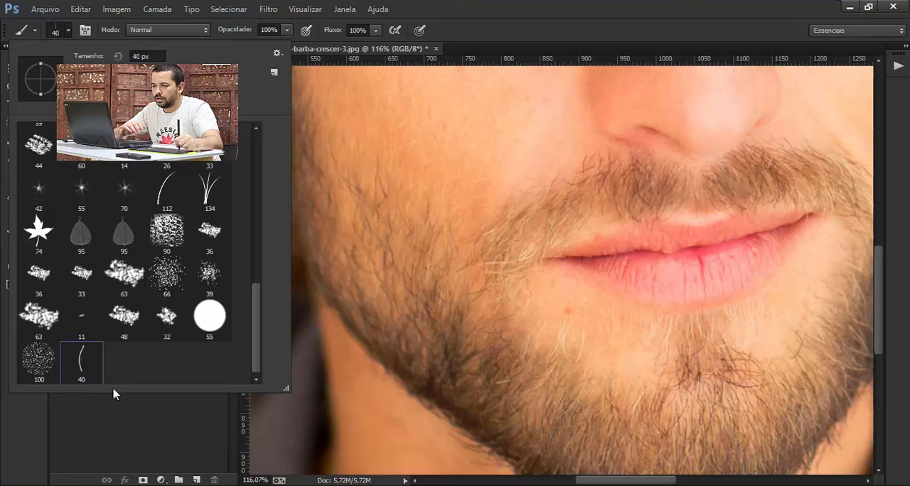
left_click(121, 428)
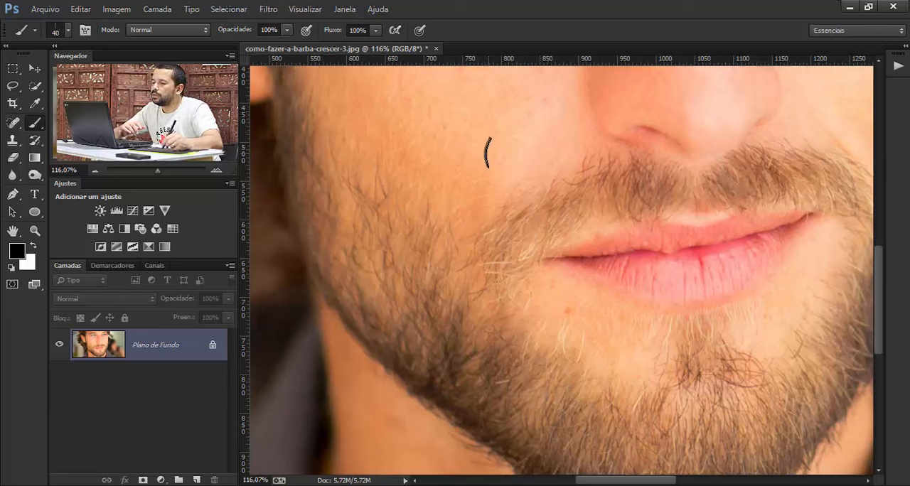
- Paint a winding test stroke over the cheek with the hair brush on the background layer, and undo it
mouse_move(488, 149)
left_mouse_down()
mouse_move(431, 153)
mouse_move(421, 183)
mouse_move(458, 216)
left_mouse_up()
left_click_drag(362, 244, 406, 320)
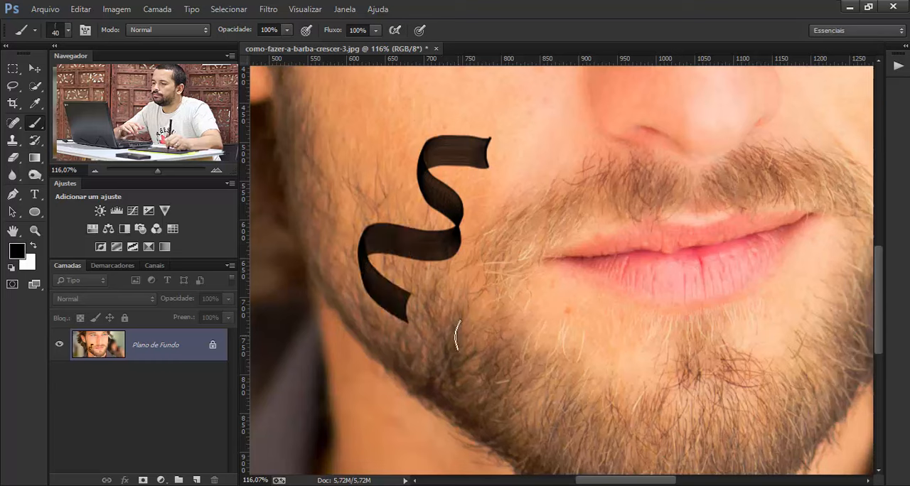
key("ctrl+z")
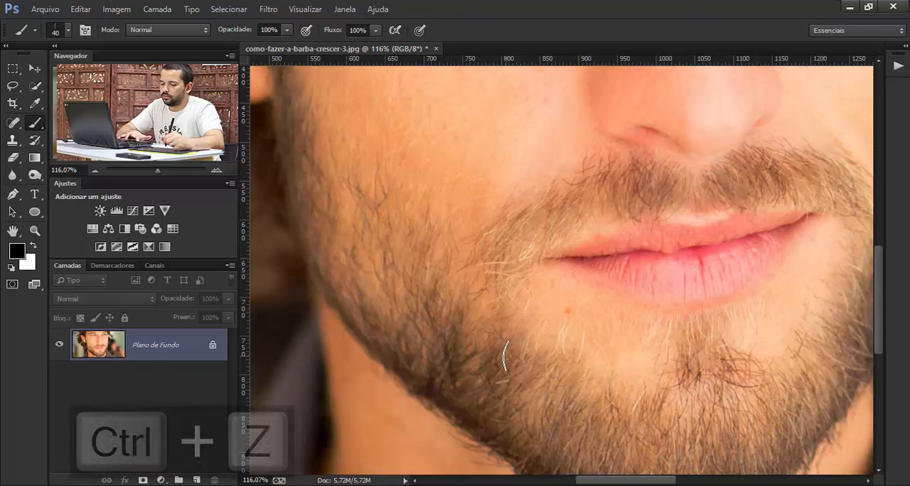
- Create a new empty layer above the background and name it Barba
left_click(197, 481)
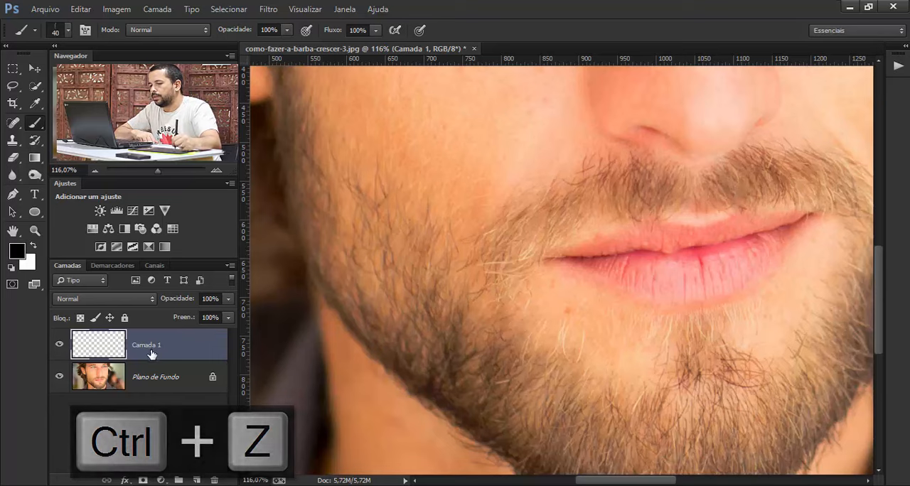
double_click(151, 350)
type("Ba")
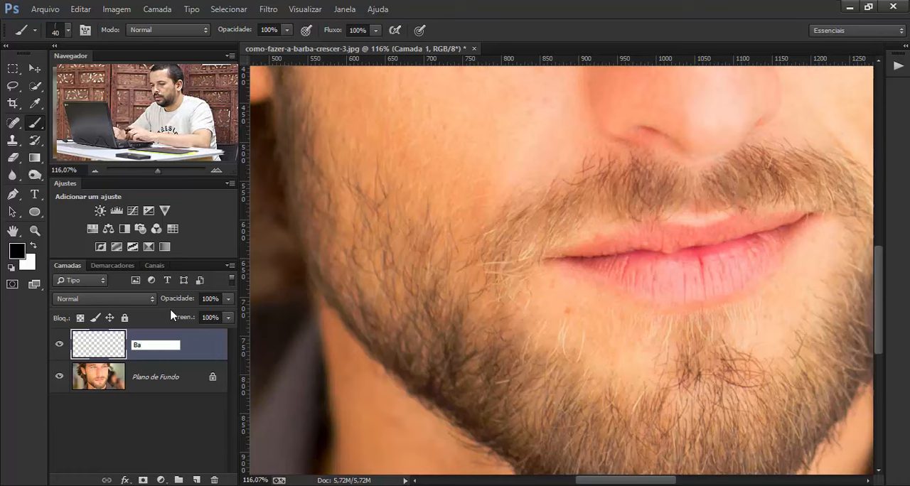
type("rba")
key("Return")
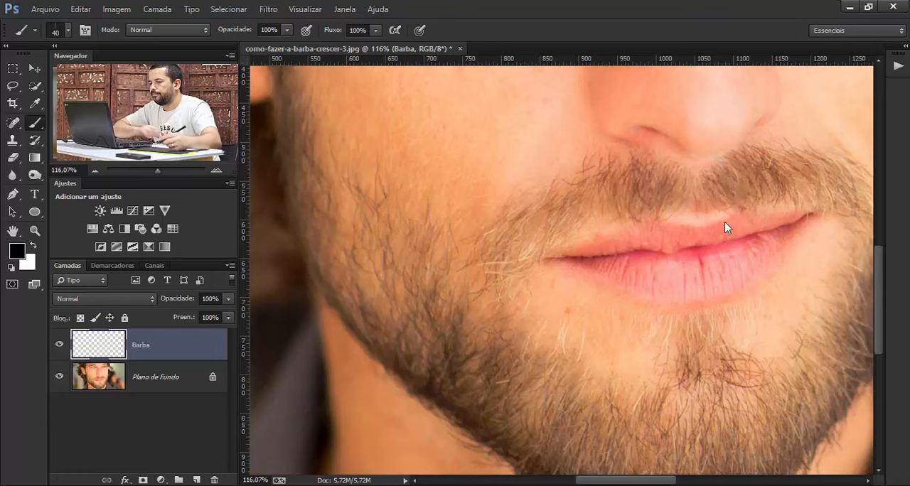
- Test the brush on the cheek with separate hair stamps and one continuous stroke, undoing all the marks
left_click(452, 188)
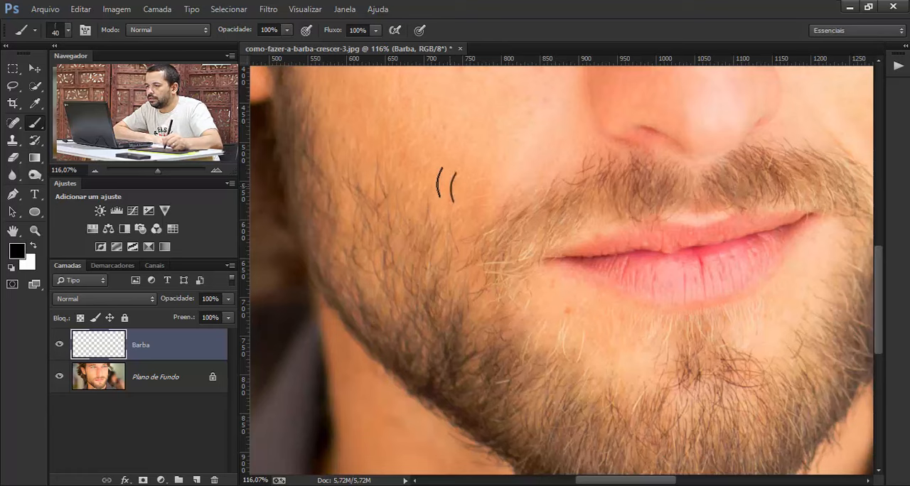
left_click(427, 189)
left_click(445, 226)
left_click(478, 229)
left_click(474, 183)
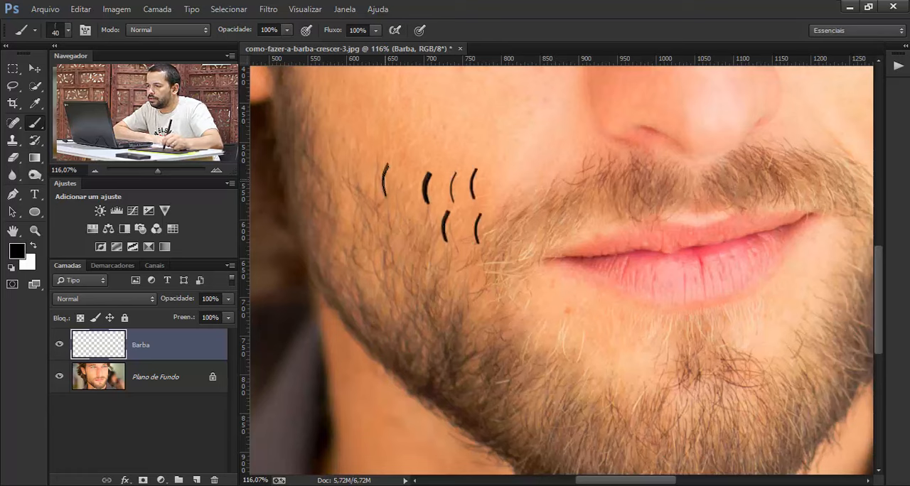
key("ctrl+alt+z")
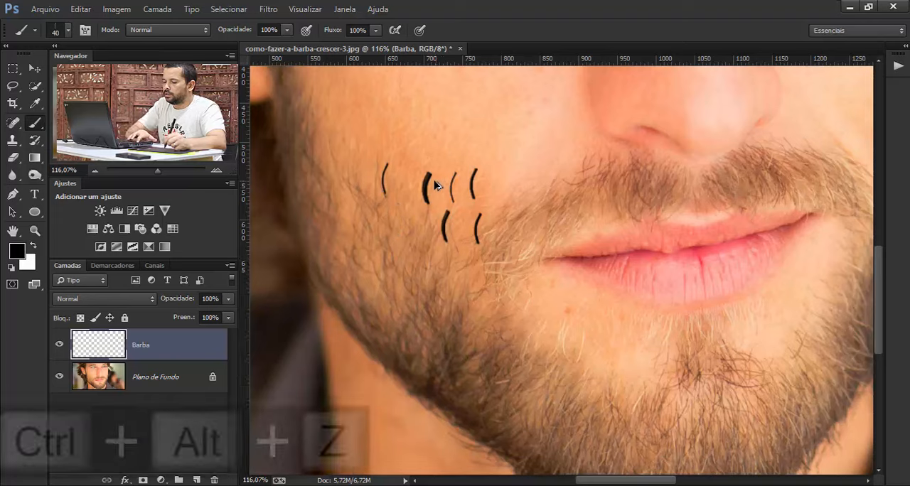
key("ctrl+alt+z")
key("ctrl+alt+z")
key("ctrl+alt+z")
key("ctrl+alt+z")
key("ctrl+alt+z")
key("ctrl+alt+z")
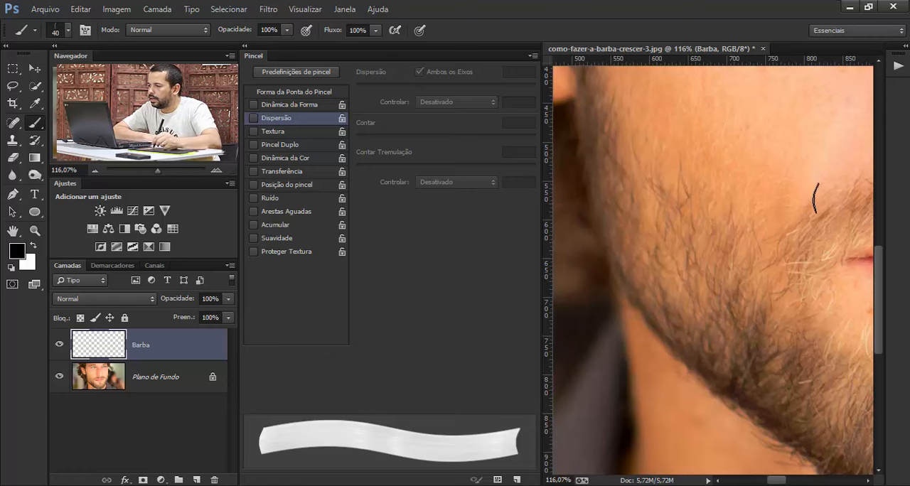
mouse_move(817, 201)
left_mouse_down()
mouse_move(777, 190)
mouse_move(665, 200)
mouse_move(616, 173)
left_mouse_up()
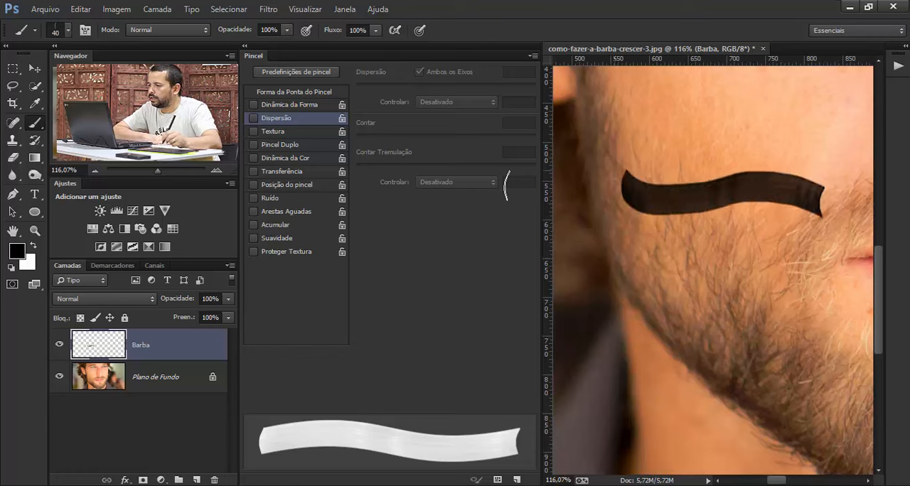
key("ctrl+alt+z")
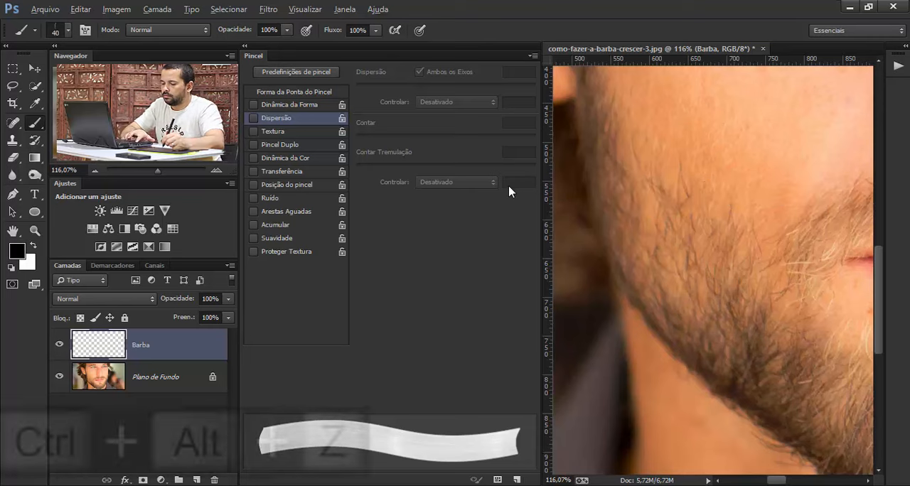
- Enable Scattering (Dispersão) for the brush at 190%, test it with short strokes on the cheek, and undo them
left_click(253, 119)
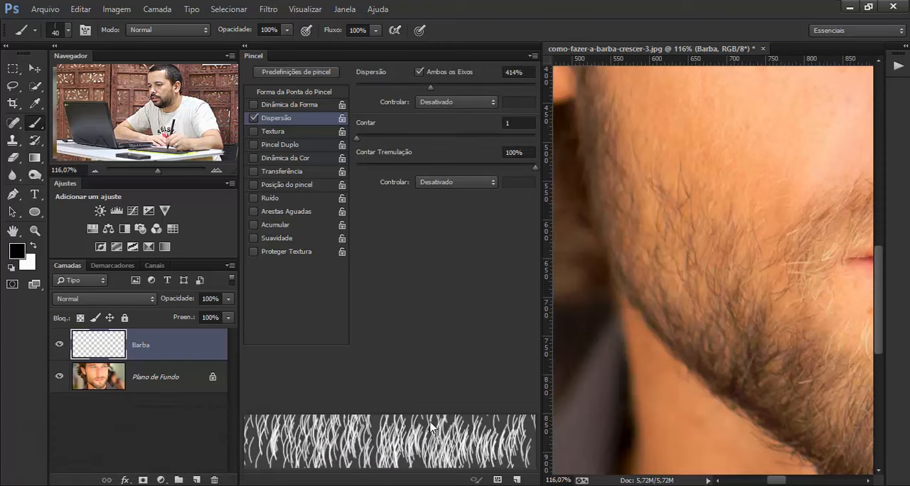
mouse_move(430, 87)
left_mouse_down()
mouse_move(373, 97)
mouse_move(452, 102)
mouse_move(342, 96)
mouse_move(390, 98)
left_mouse_up()
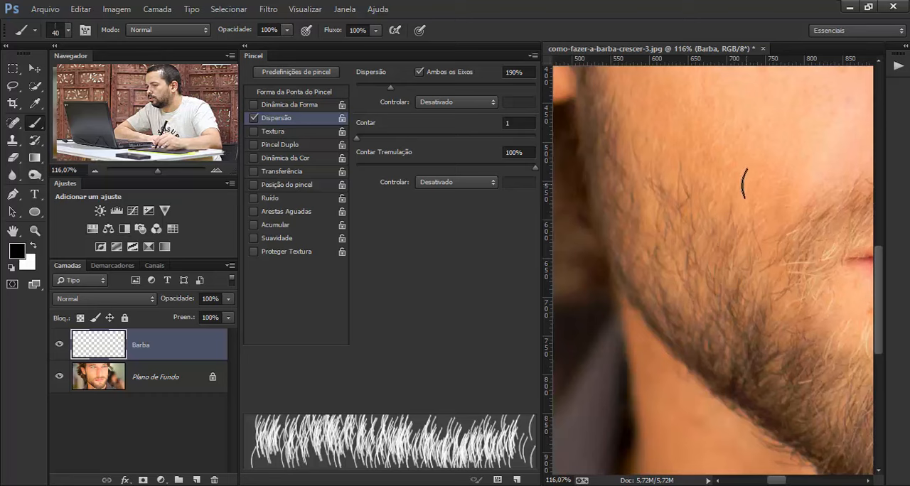
left_click_drag(743, 184, 744, 245)
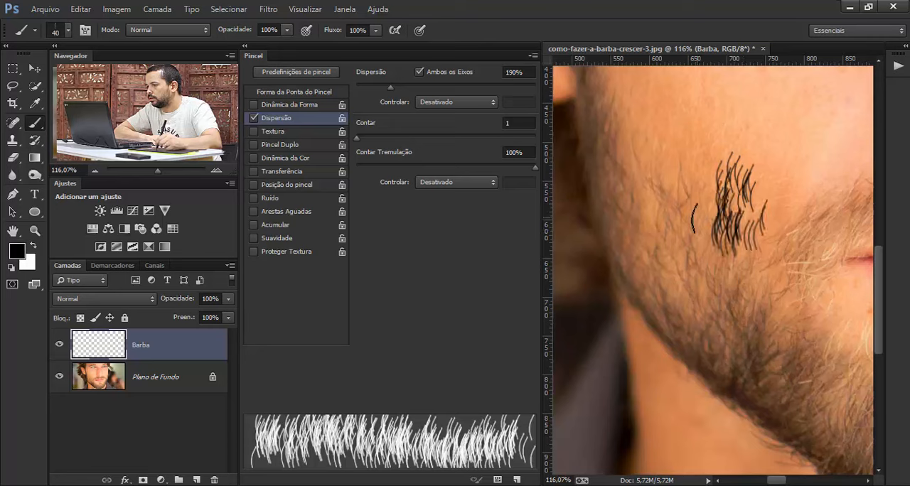
left_click_drag(649, 153, 650, 192)
left_click_drag(653, 231, 651, 274)
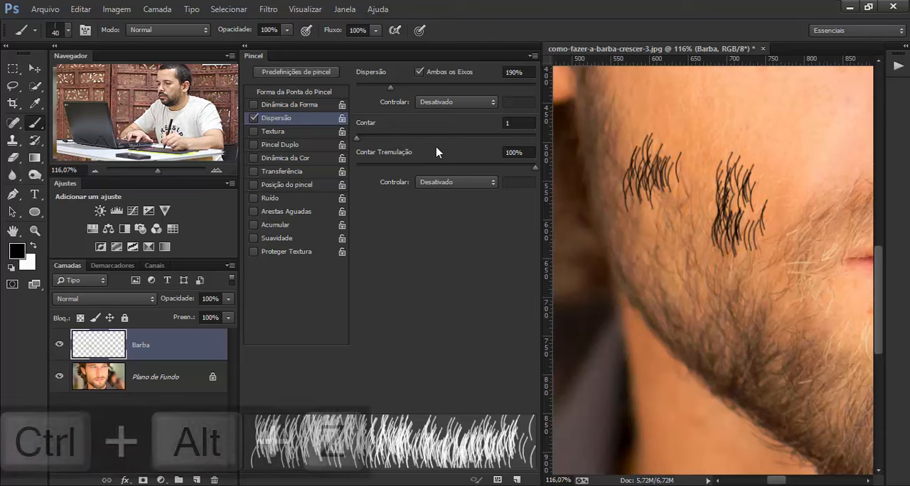
key("ctrl+alt+z")
key("ctrl+alt+z")
key("ctrl+alt+z")
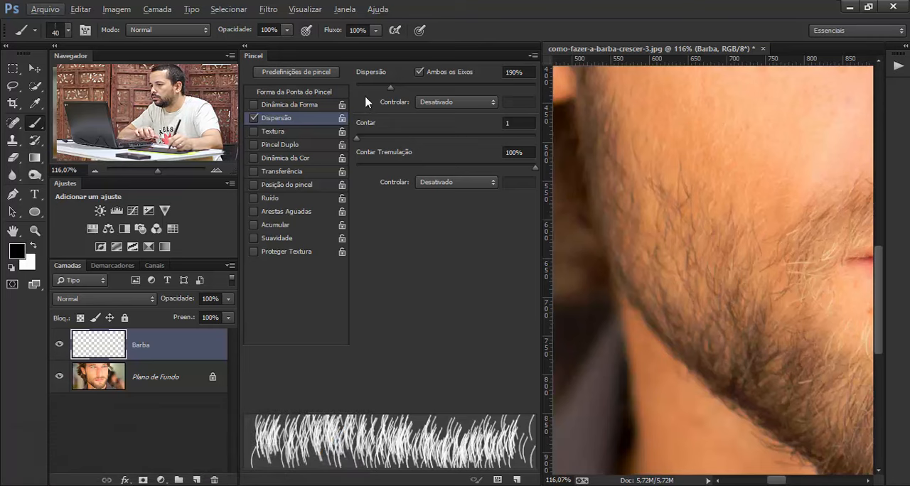
- Try Scattering at 302% and at 418%, painting a test patch of hairs on the cheek with each value
left_click_drag(391, 92, 411, 93)
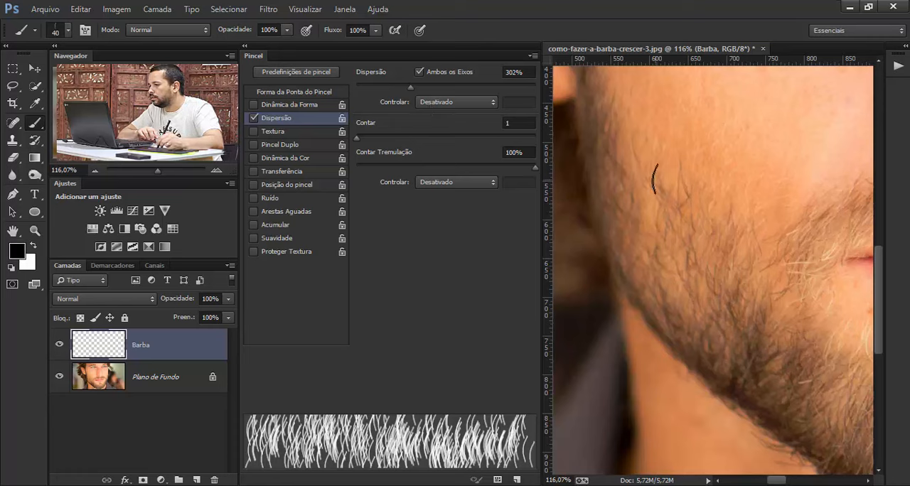
left_click_drag(701, 210, 649, 187)
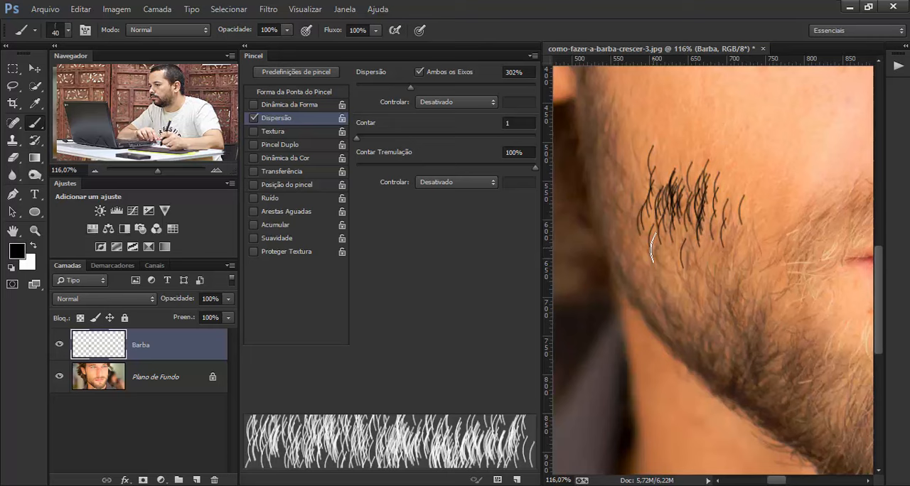
key("ctrl+alt+z")
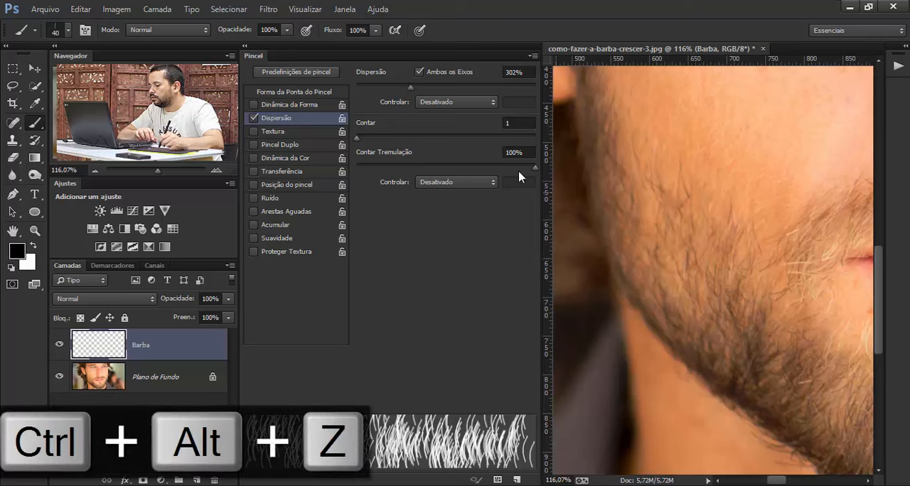
left_click_drag(410, 87, 431, 87)
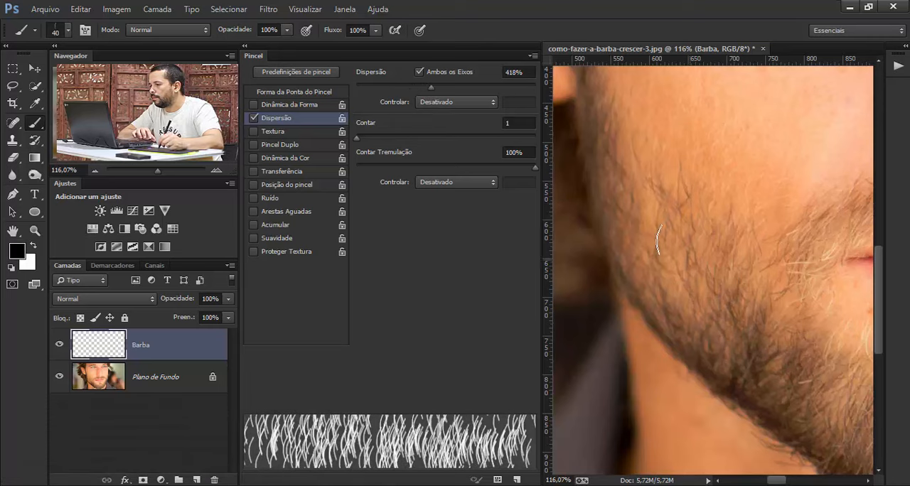
left_click_drag(658, 241, 653, 234)
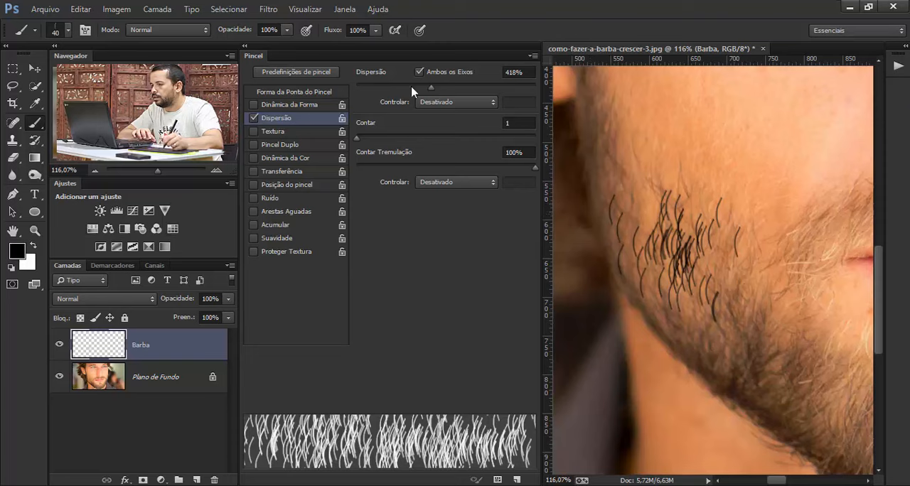
- Set the brush Scattering to 243%, test it with strokes along the cheek, and undo all the test strokes
left_click_drag(431, 87, 399, 87)
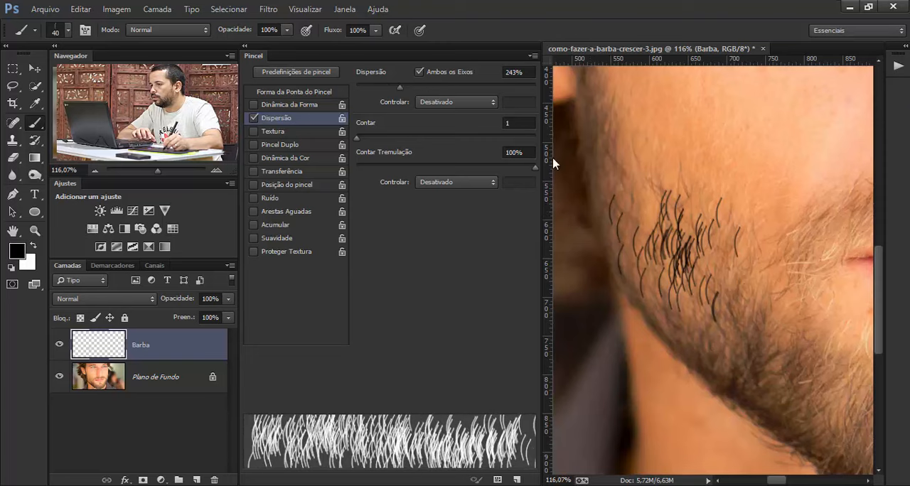
key("ctrl+alt+z")
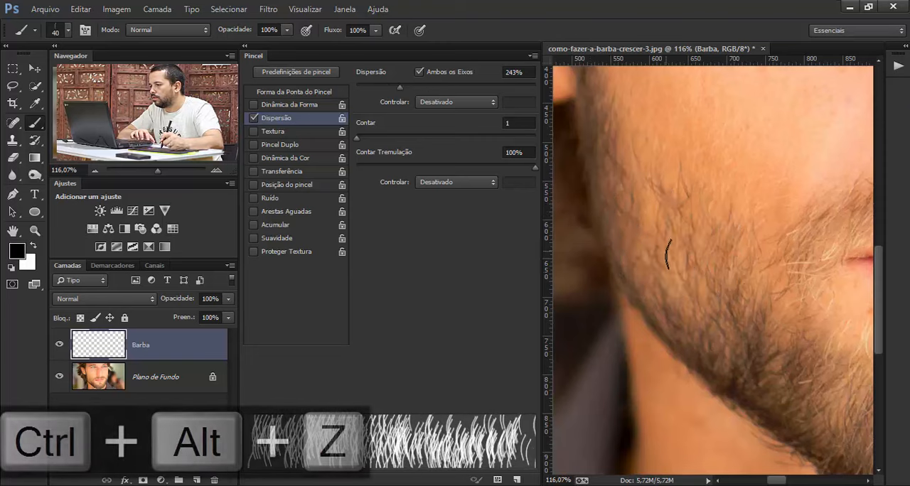
mouse_move(668, 252)
left_mouse_down()
mouse_move(623, 215)
mouse_move(657, 219)
mouse_move(627, 192)
left_mouse_up()
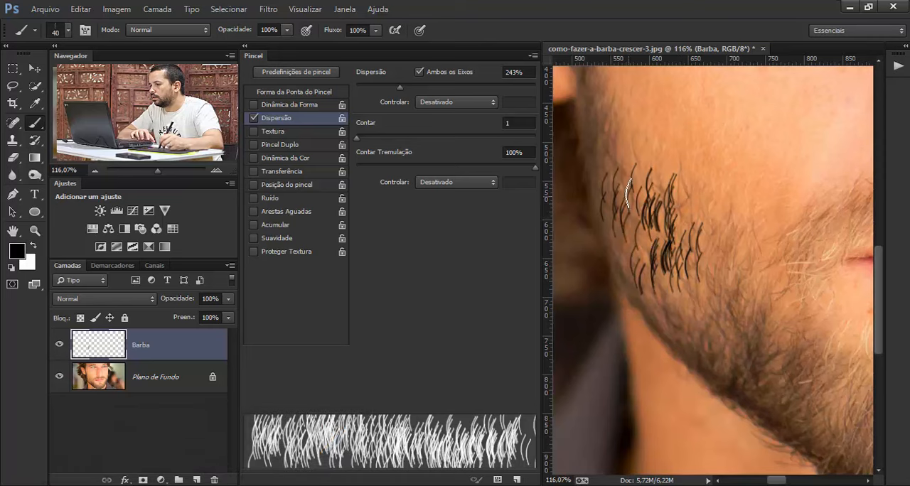
mouse_move(706, 307)
left_mouse_down()
mouse_move(698, 276)
mouse_move(738, 278)
mouse_move(735, 262)
mouse_move(698, 231)
left_mouse_up()
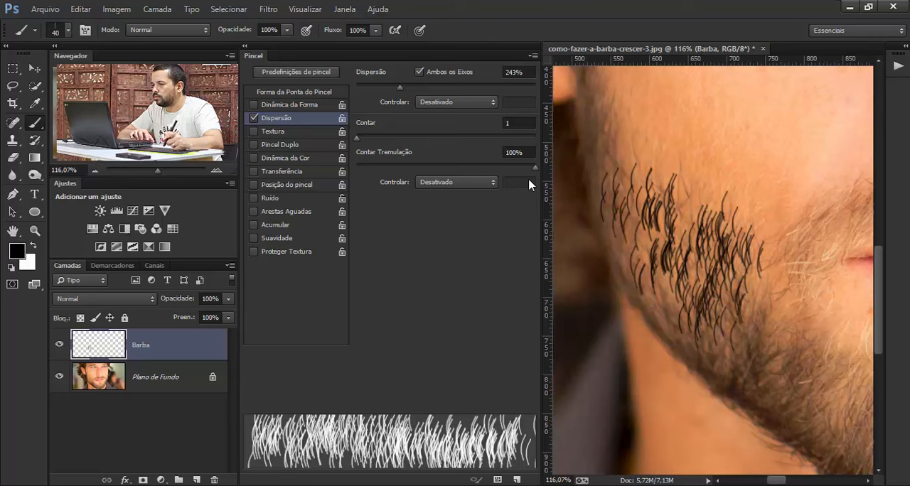
key("ctrl+alt+z")
key("ctrl+alt+z")
key("ctrl+alt+z")
key("ctrl+alt+z")
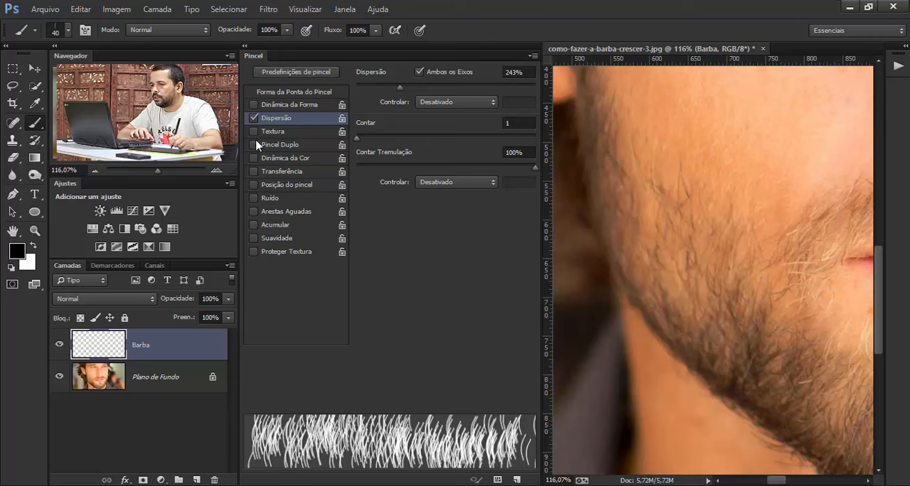
- Enable Shape Dynamics (Dinâmica da Forma) for the brush and stamp several single hairs down the middle of the cheek
left_click(278, 105)
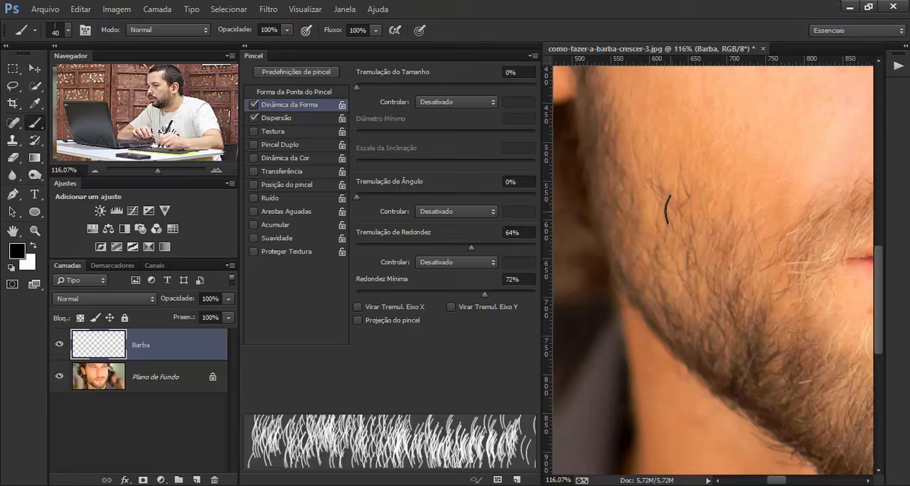
left_click(665, 185)
left_click(683, 207)
left_click(699, 225)
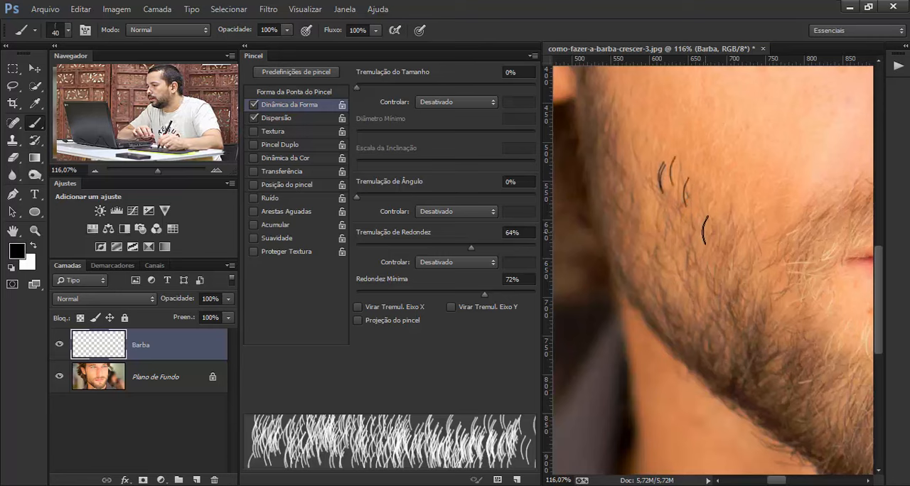
left_click(702, 233)
left_click(721, 261)
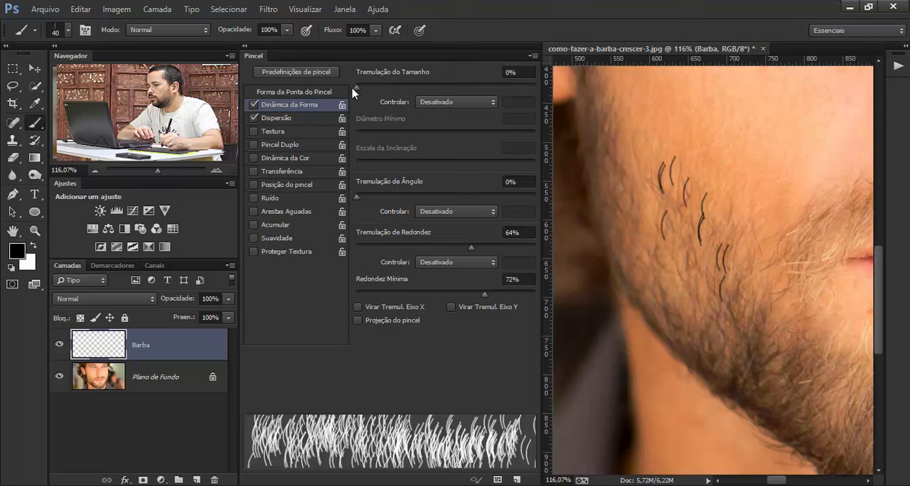
- Set the Size Jitter (Tremulação do Tamanho) to 51% and paint a few hairs on the cheek nearer the nose
mouse_move(358, 86)
left_mouse_down()
mouse_move(496, 84)
mouse_move(447, 85)
left_mouse_up()
left_click(741, 172)
left_click_drag(741, 176, 741, 203)
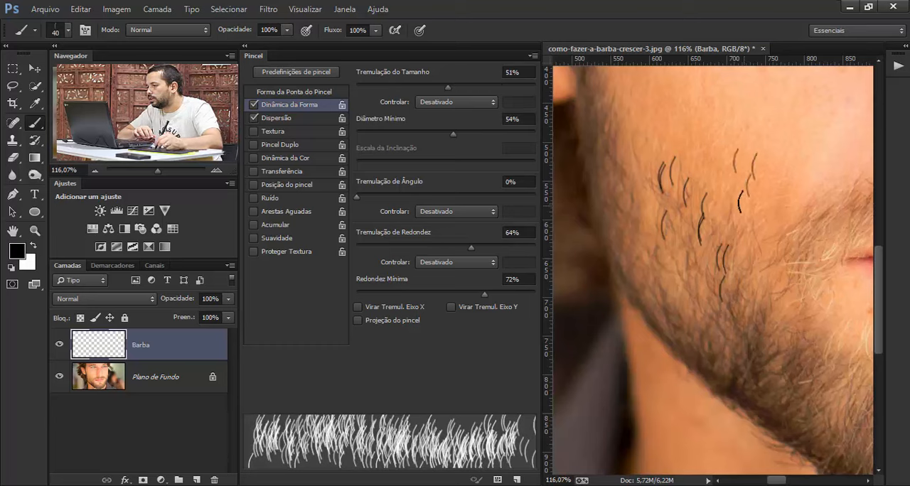
left_click(736, 188)
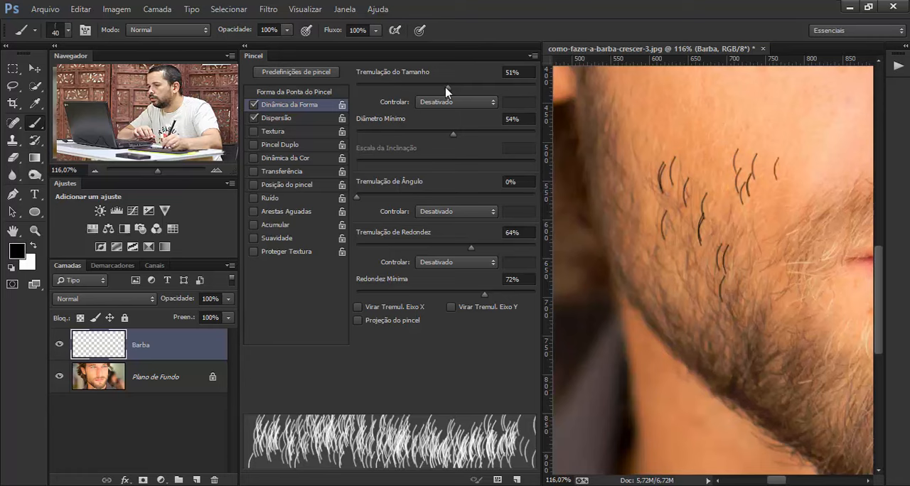
- Raise the Size Jitter to 100% and paint more hairs on the upper cheek and along its outer edge
left_click_drag(447, 91, 536, 89)
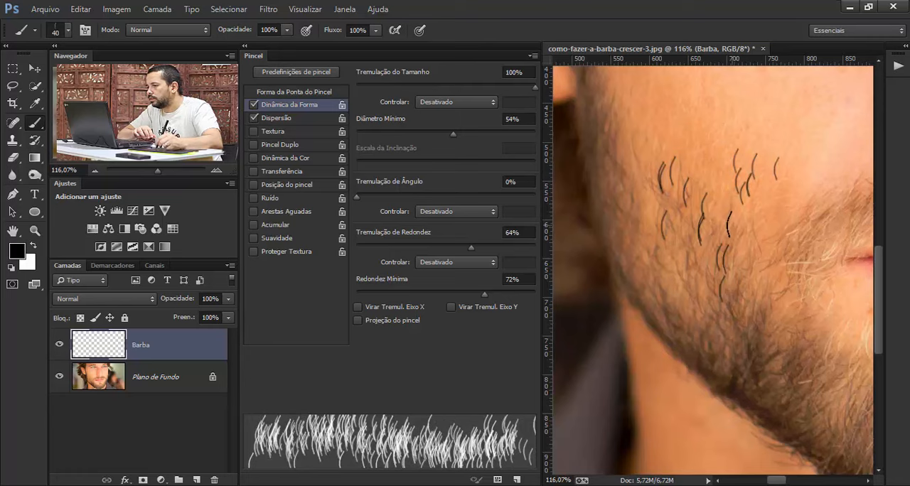
left_click(751, 223)
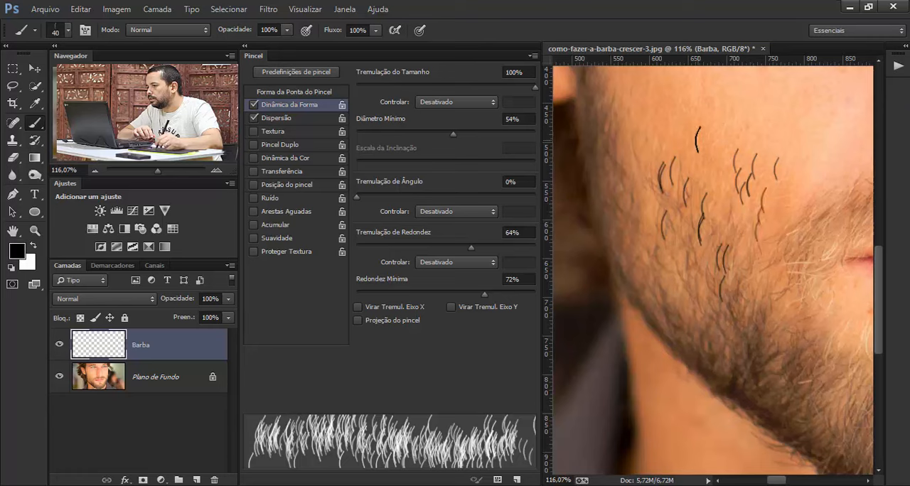
left_click(699, 139)
left_click(645, 120)
left_click(619, 100)
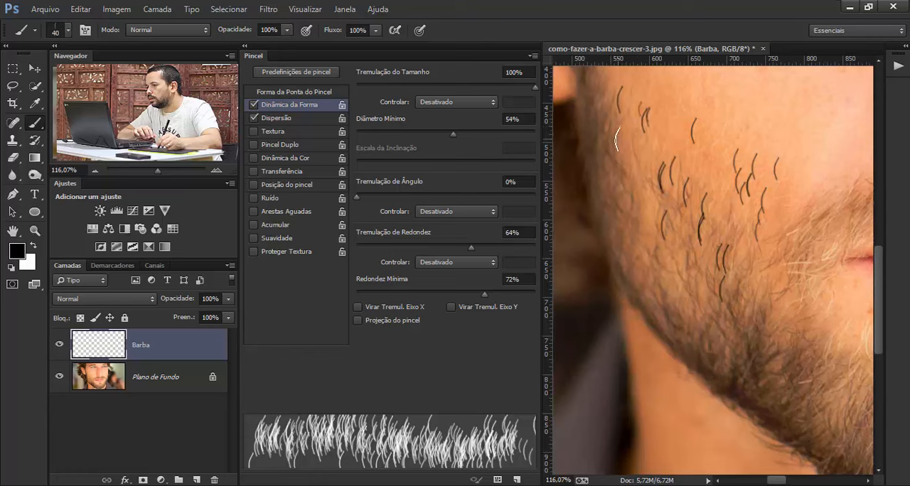
left_click(621, 177)
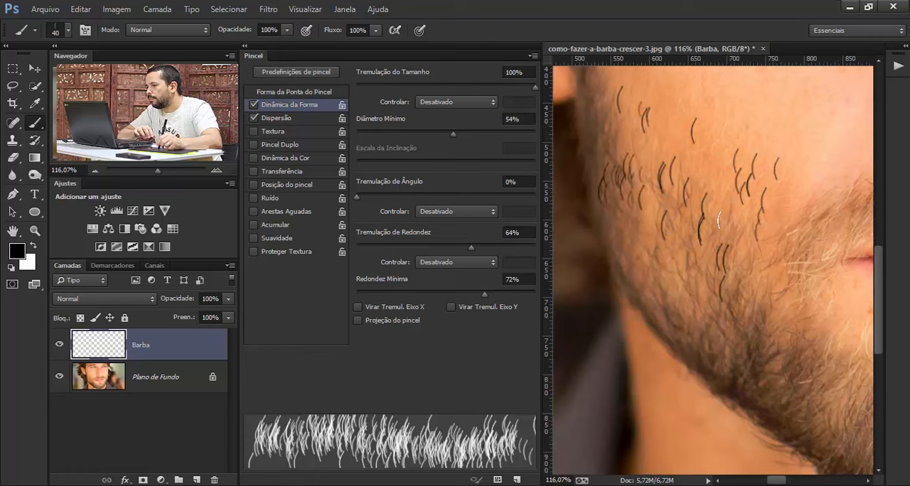
- Stamp more hairs beside the mouth corner and along the jaw, and undo all the test hairs
left_click(788, 289)
left_click(666, 280)
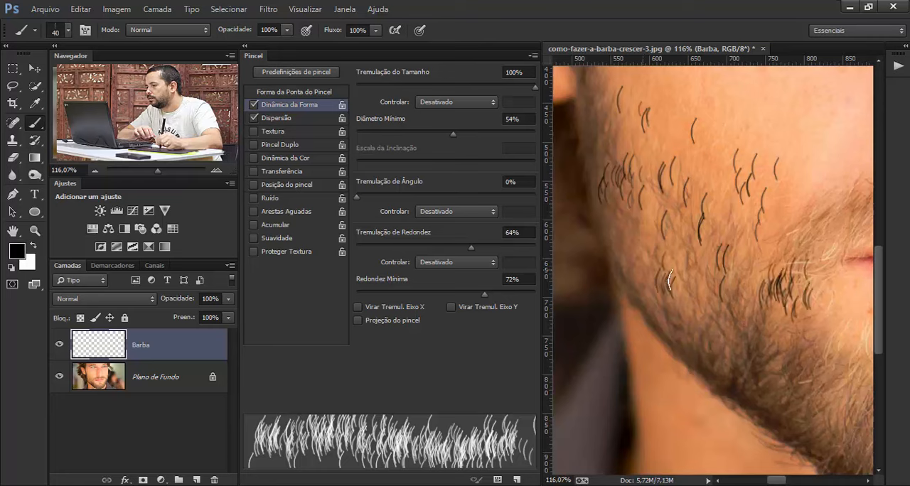
left_click(716, 312)
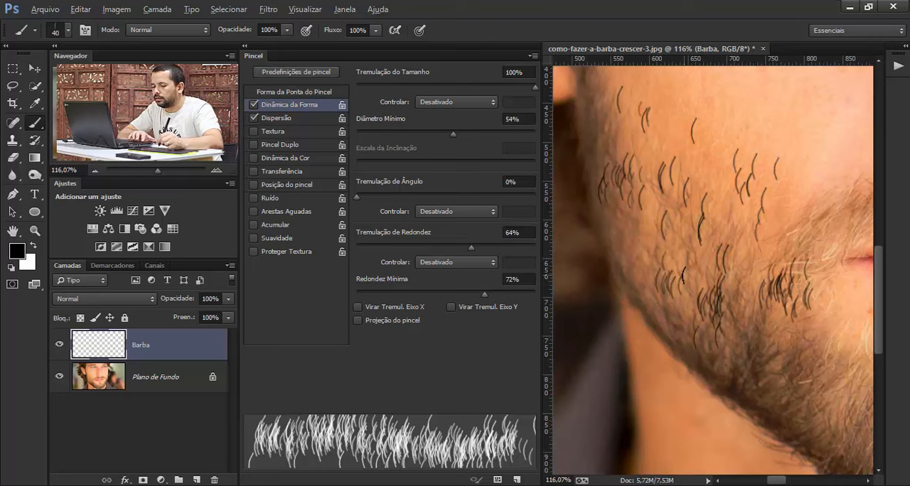
key("ctrl+alt+z")
key("ctrl+alt+z")
key("ctrl+alt+z")
key("ctrl+alt+z")
key("ctrl+alt+z")
key("ctrl+alt+z")
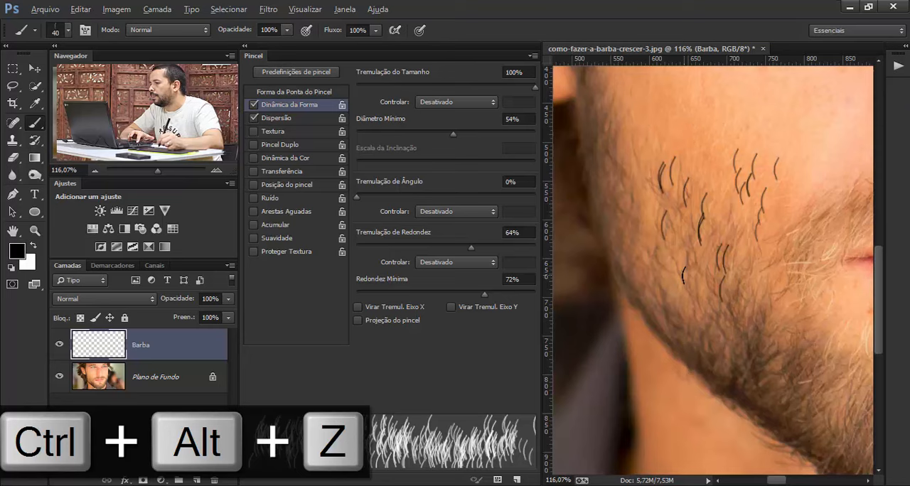
key("ctrl+alt+z")
key("ctrl+alt+z")
key("ctrl+alt+z")
key("ctrl+alt+z")
key("ctrl+alt+z")
key("ctrl+alt+z")
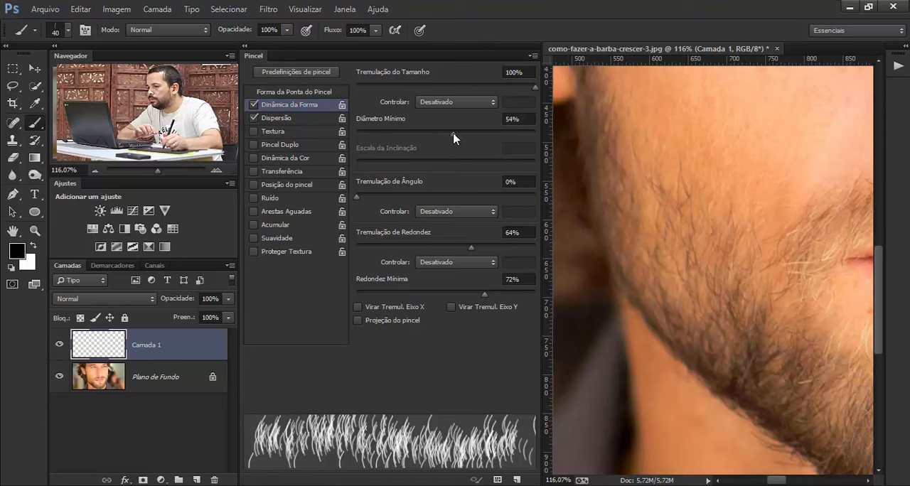
- Set the Minimum Diameter (Diâmetro Mínimo) to 31% and paint two short rows of test hairs on the cheek
mouse_move(451, 139)
left_mouse_down()
mouse_move(356, 138)
mouse_move(443, 134)
mouse_move(418, 137)
left_mouse_up()
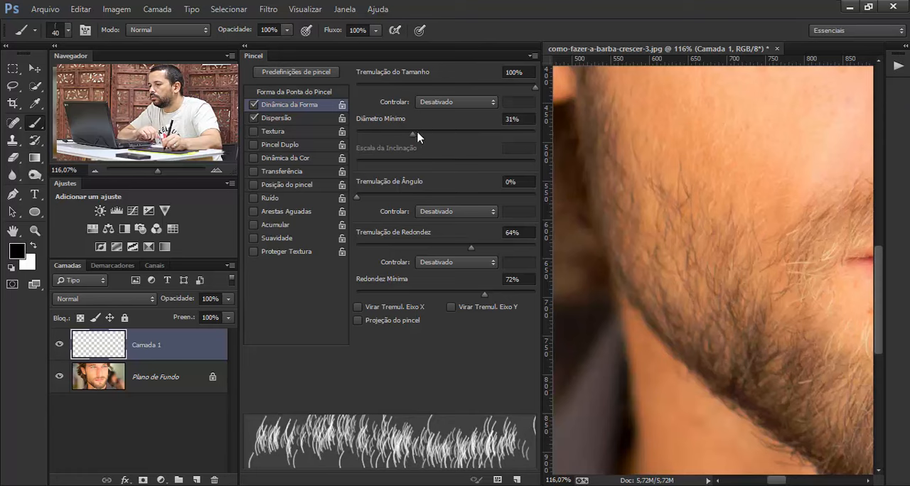
left_click_drag(755, 184, 710, 177)
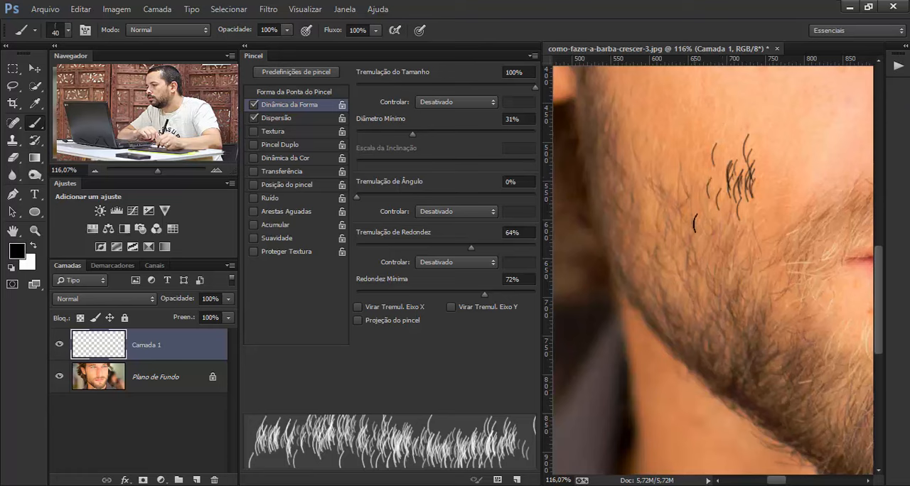
left_click_drag(695, 224, 650, 221)
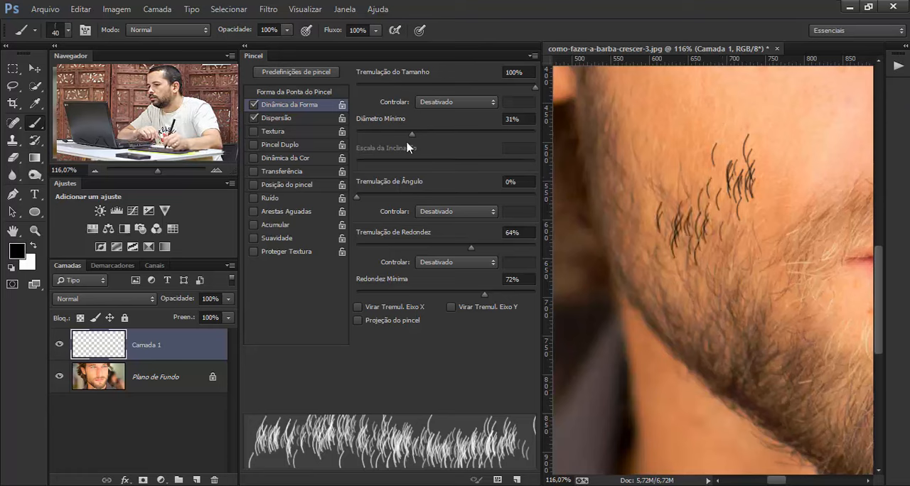
- Lower the Minimum Diameter to 9%, try a row of hairs on the upper cheek, and undo all test strokes
left_click_drag(411, 134, 372, 134)
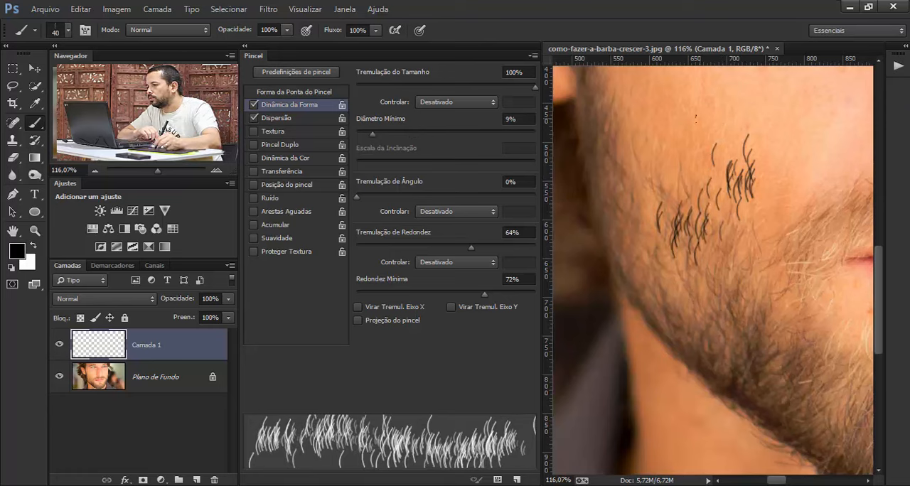
mouse_move(696, 119)
left_mouse_down()
mouse_move(658, 116)
mouse_move(635, 135)
left_mouse_up()
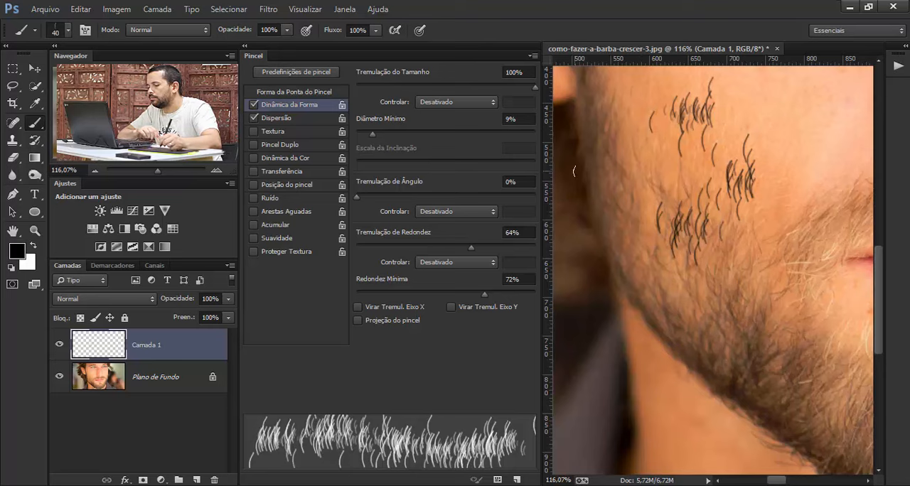
key("ctrl+alt+z")
key("ctrl+alt+z")
key("ctrl+alt+z")
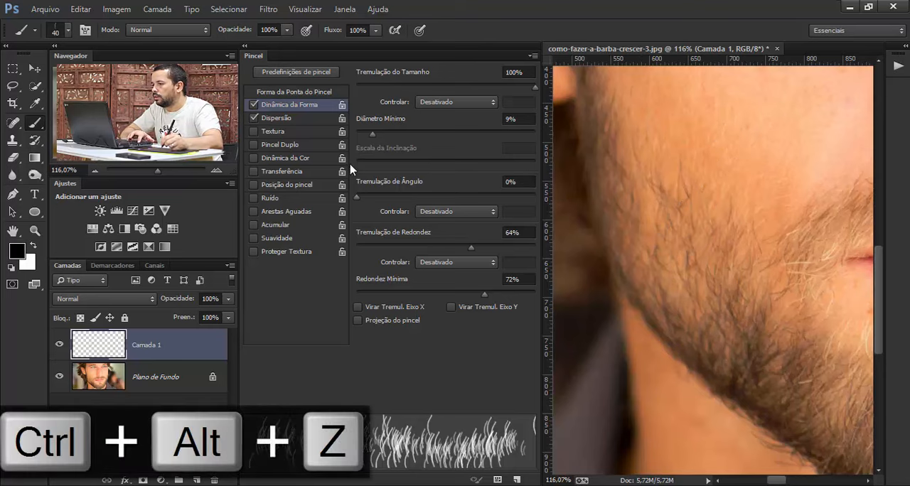
- Set the Minimum Diameter to 46% and the Angle Jitter (Tremulação de Ângulo) to 8%
left_click(439, 135)
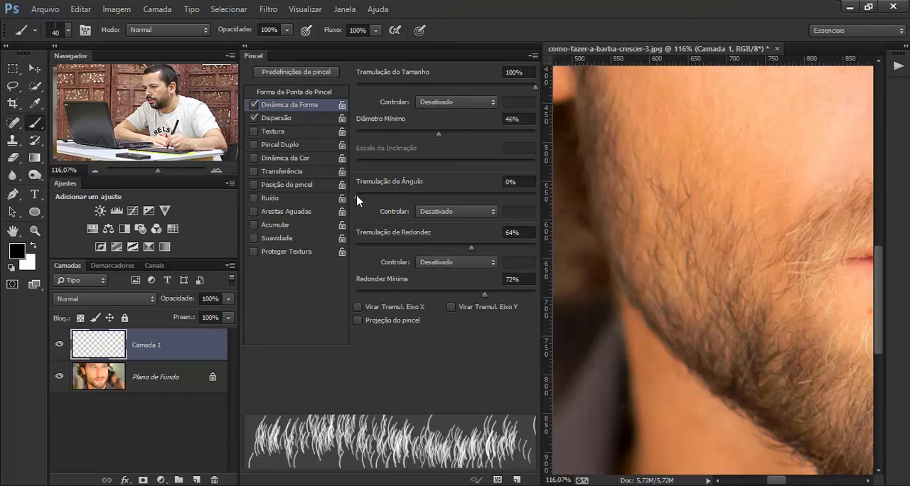
mouse_move(358, 199)
left_mouse_down()
mouse_move(447, 204)
mouse_move(437, 197)
mouse_move(451, 196)
mouse_move(357, 208)
mouse_move(371, 204)
left_mouse_up()
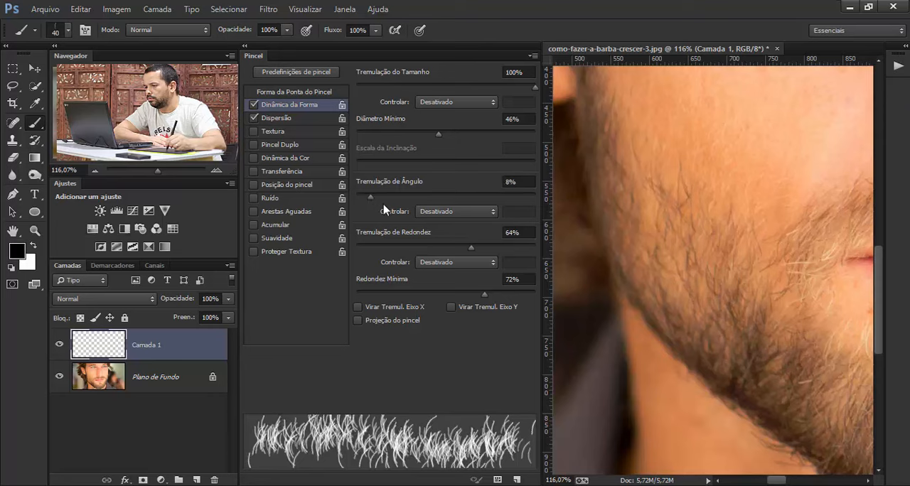
- Test the angled hairs with several strokes across the cheek and undo the strokes
left_click(753, 188)
left_click(733, 188)
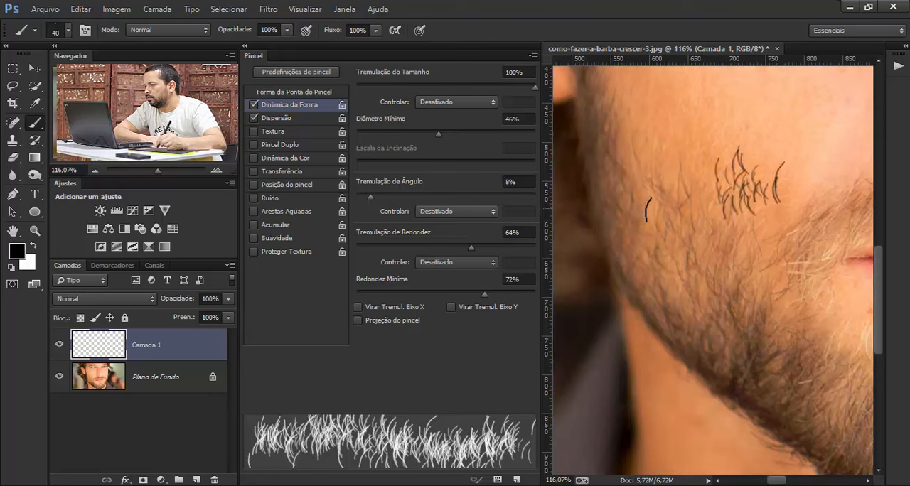
left_click_drag(735, 257, 691, 253)
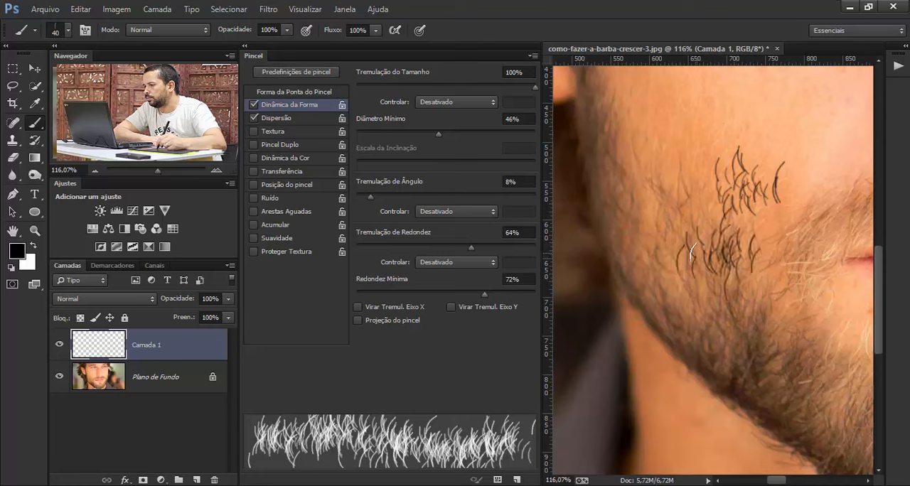
mouse_move(660, 199)
left_mouse_down()
mouse_move(645, 183)
mouse_move(618, 206)
left_mouse_up()
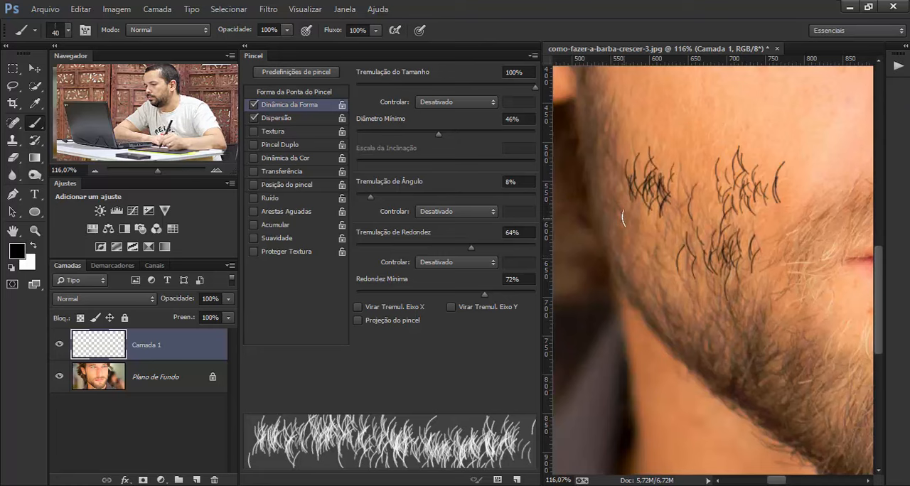
key("ctrl+alt+z")
key("ctrl+alt+z")
key("ctrl+alt+z")
key("ctrl+alt+z")
key("ctrl+alt+z")
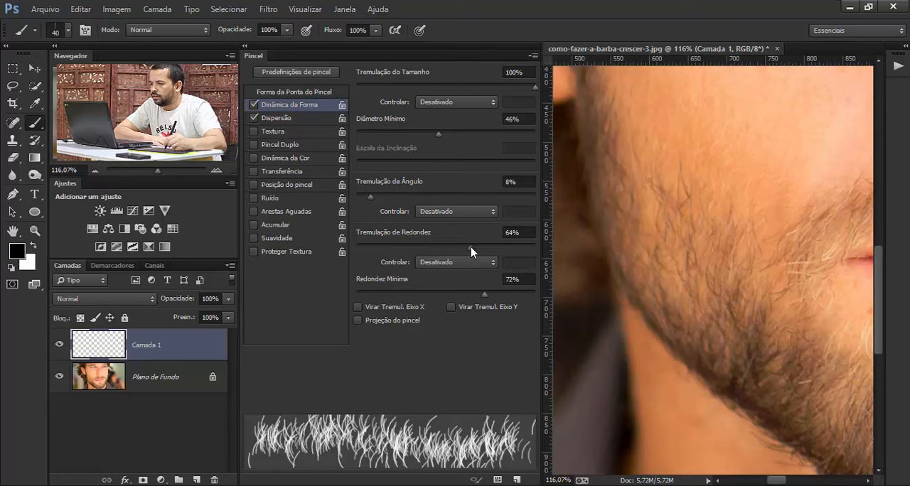
- Set the Roundness Jitter (Tremulação de Redondez) to 100% and enable Color Dynamics (Dinâmica da Cor) for the brush
mouse_move(472, 250)
left_mouse_down()
mouse_move(531, 250)
mouse_move(357, 250)
mouse_move(539, 250)
left_mouse_up()
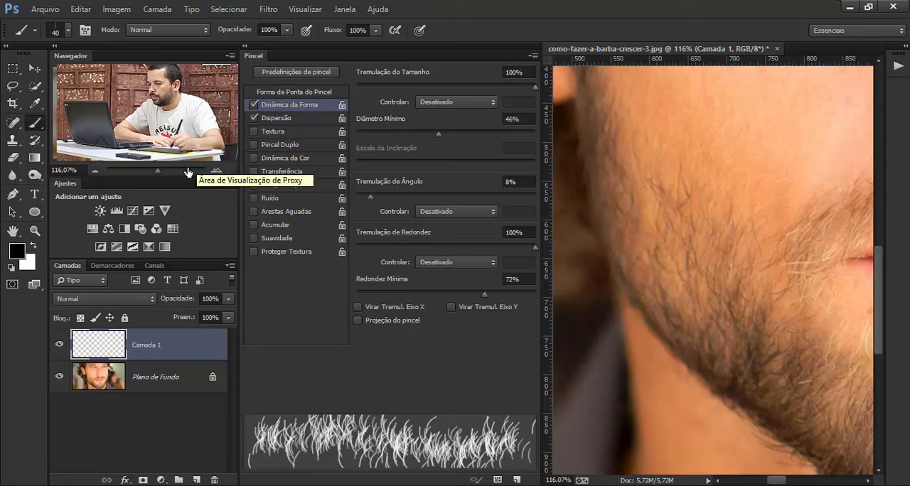
left_click(269, 159)
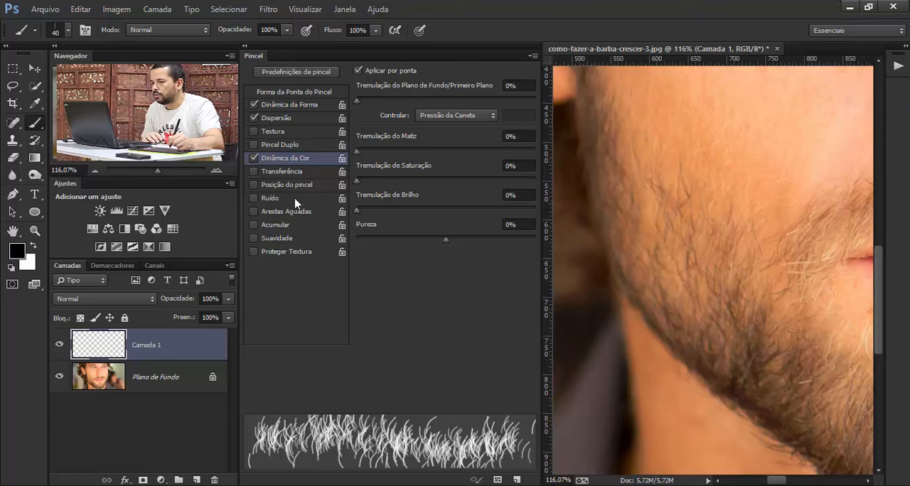
- Sample a dark brown from the hair above the ear as the brush's foreground color
key("z")
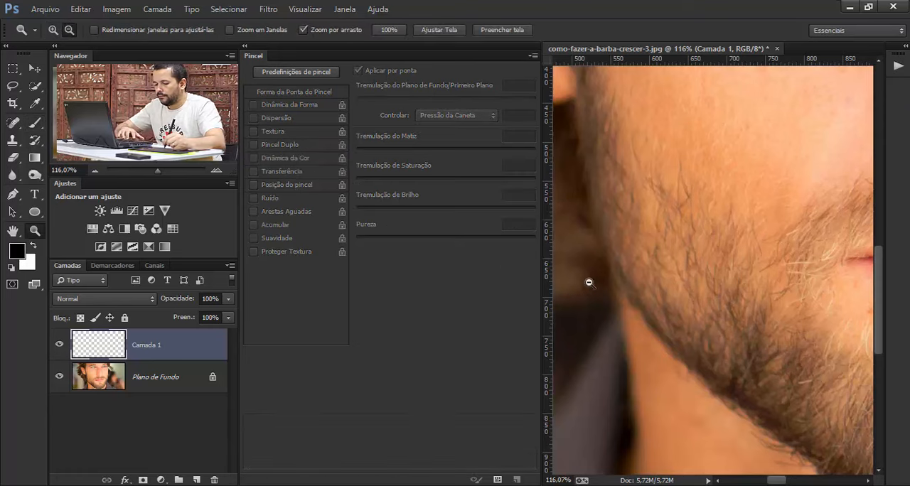
left_click_drag(700, 288, 632, 266)
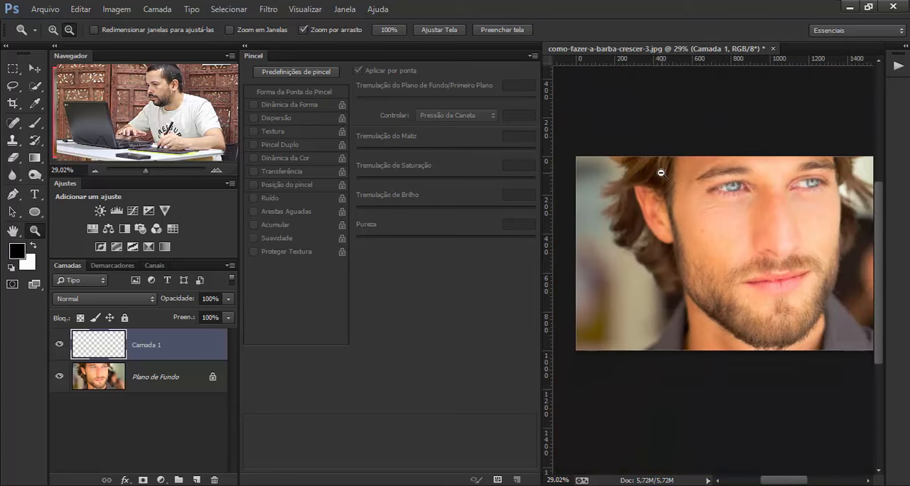
key("g")
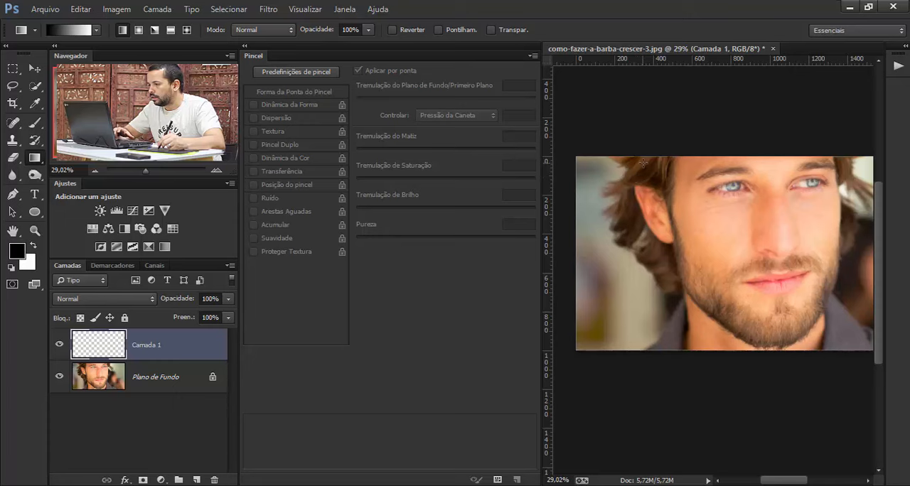
key("h")
left_click_drag(642, 165, 705, 204)
key("z")
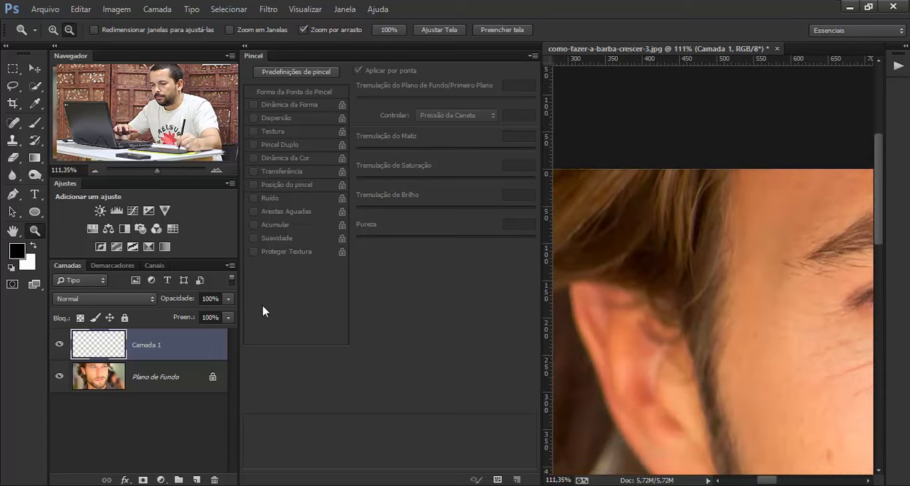
left_click(35, 122)
key("alt")
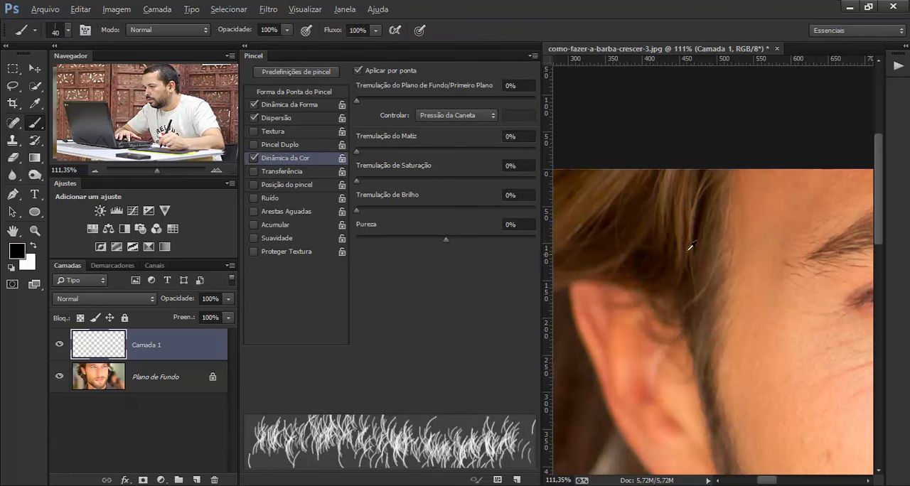
left_click(705, 203, "alt")
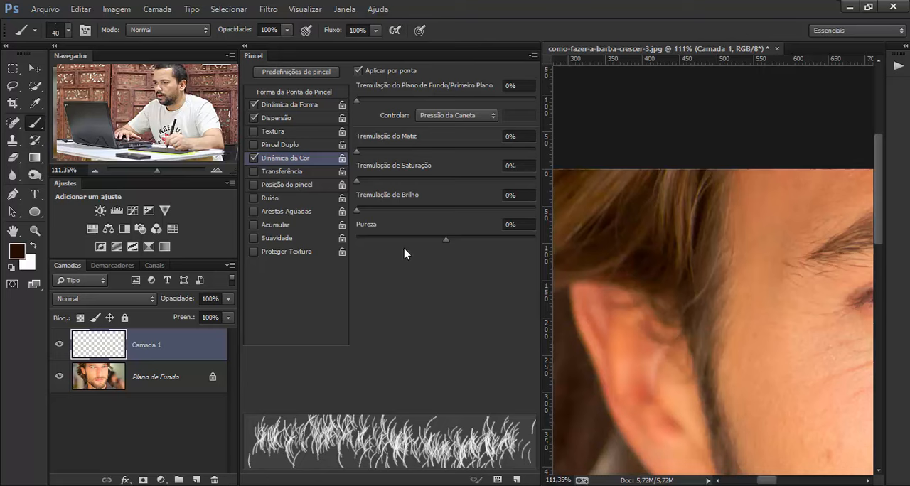
- Swap the foreground and background colors and sample a lighter brown from the highlighted hair strands as the foreground
key("x")
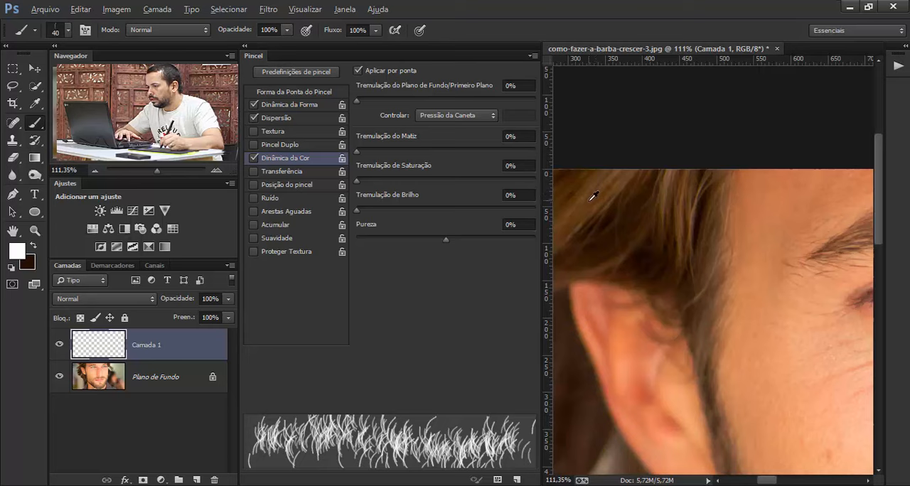
left_click(667, 193, "alt")
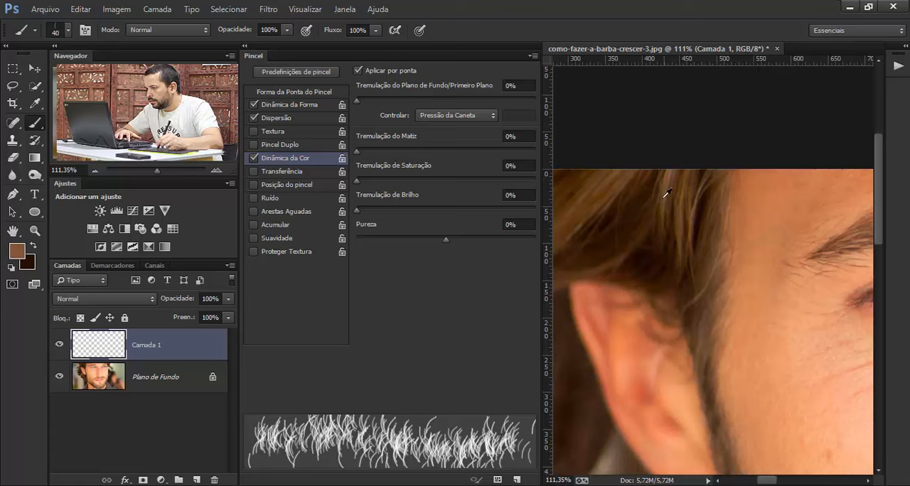
left_click(598, 184, "alt")
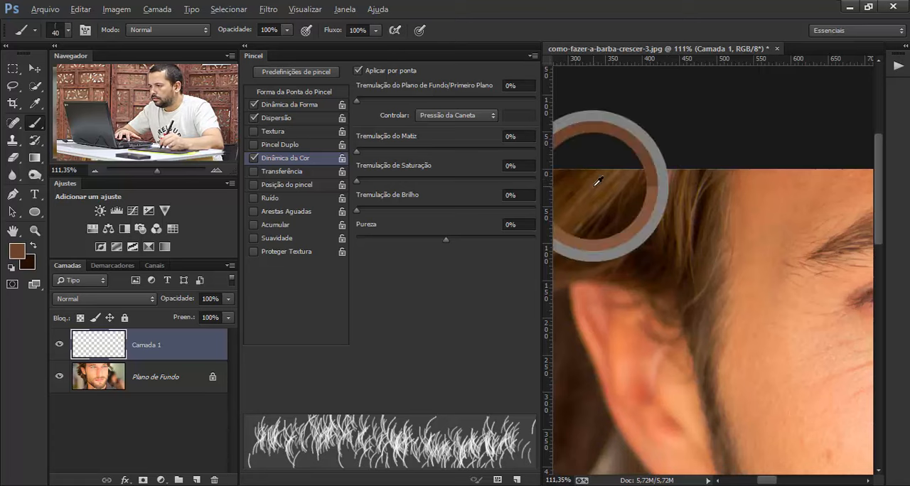
left_click(604, 190, "alt")
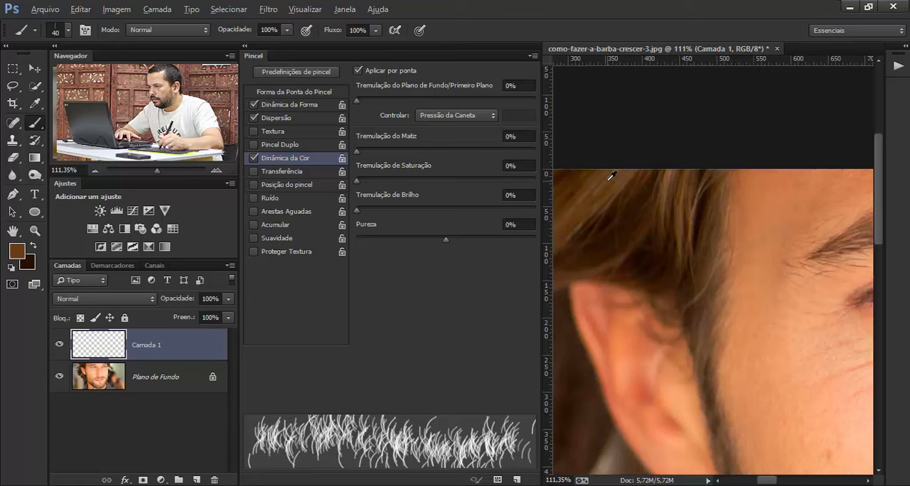
left_click(610, 177, "alt")
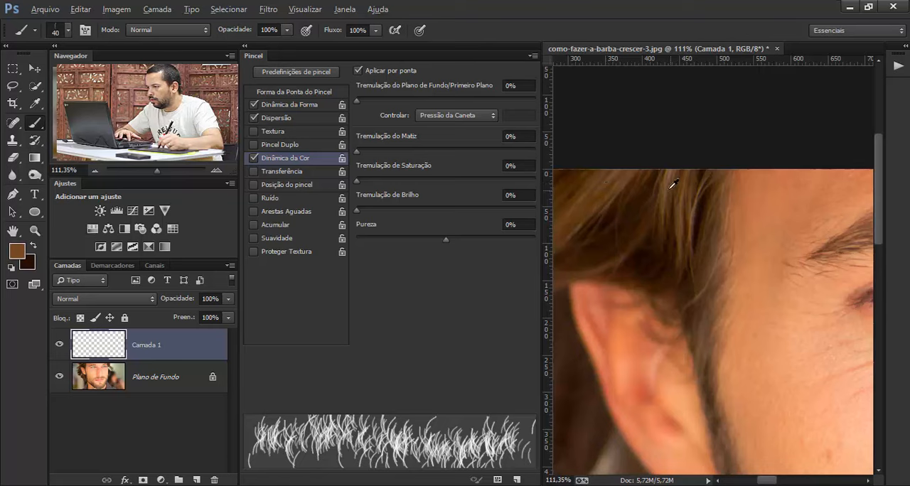
key("alt")
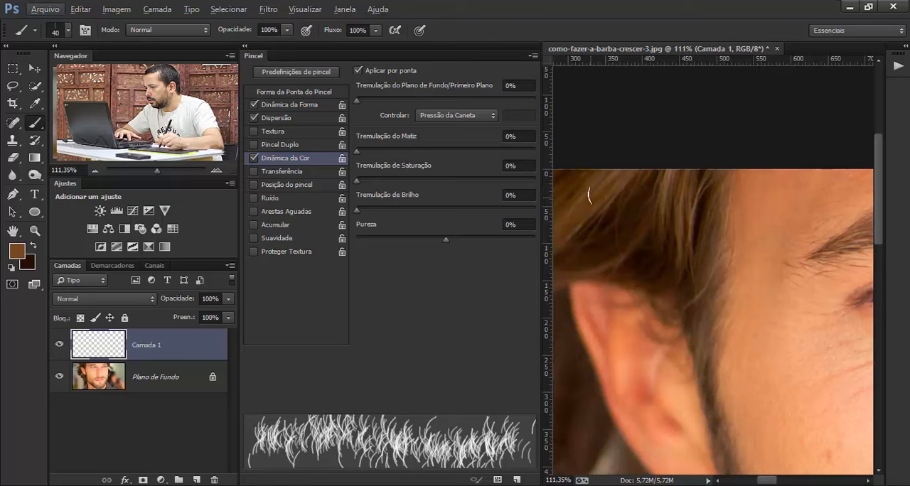
key("alt")
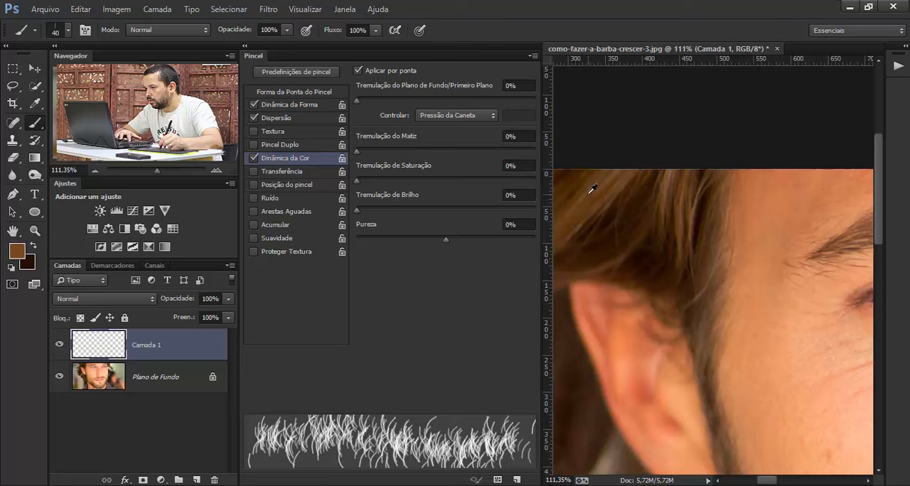
left_click(590, 193, "alt")
left_click(601, 196, "alt")
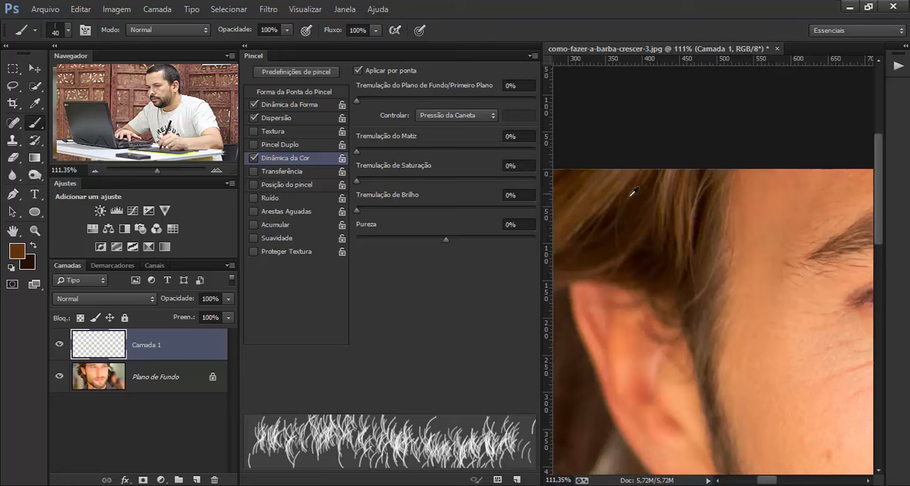
left_click(669, 184, "alt")
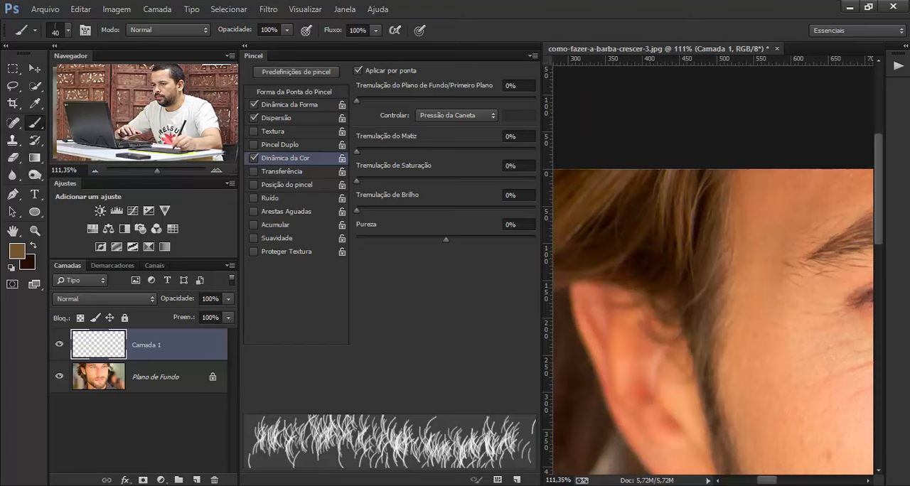
- Preview the brown foreground-to-background blend with a Gradient tool fill over the bearded jaw and undo it
mouse_move(98, 79)
left_mouse_down()
mouse_move(134, 129)
mouse_move(112, 126)
left_mouse_up()
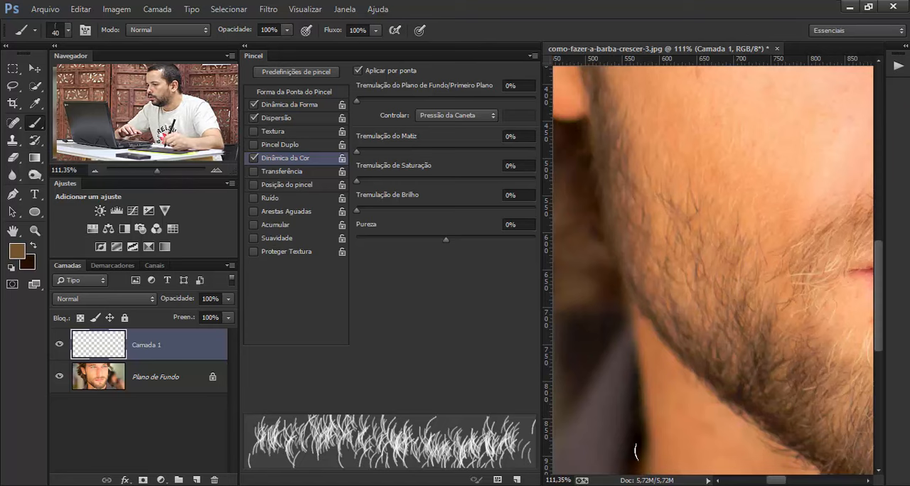
key("z")
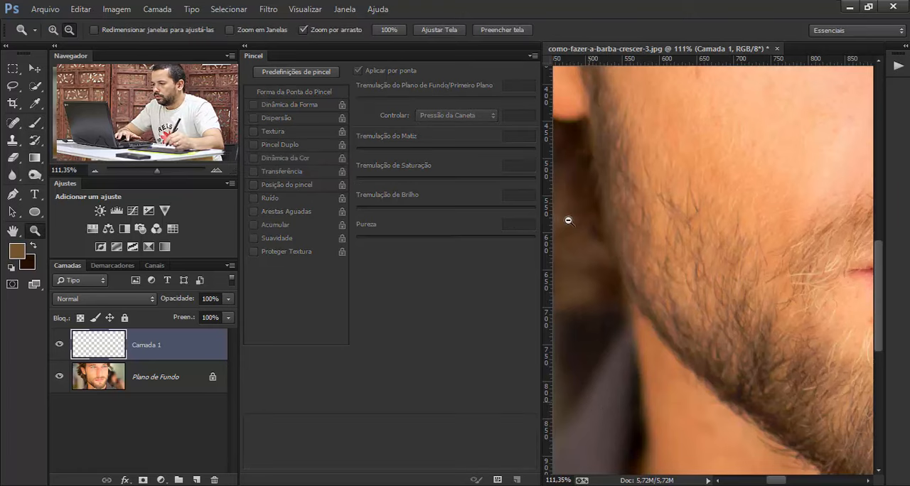
left_click_drag(693, 273, 667, 271)
key("g")
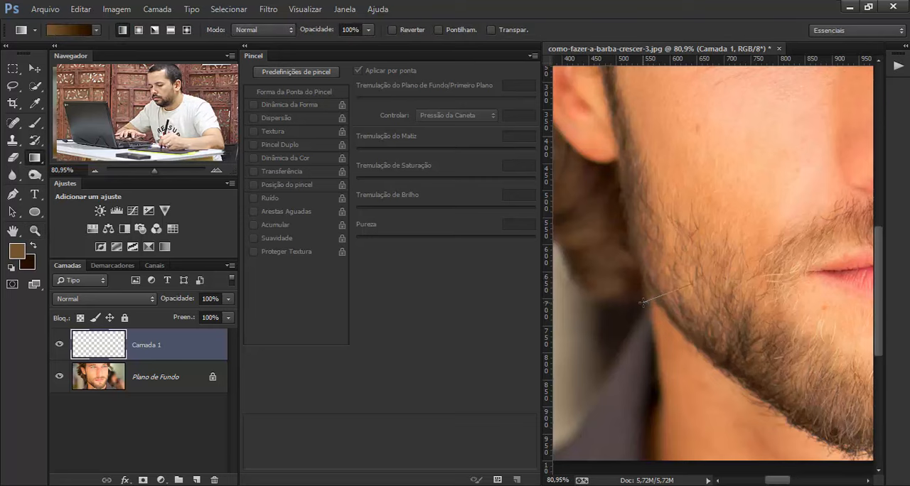
key("ctrl+z")
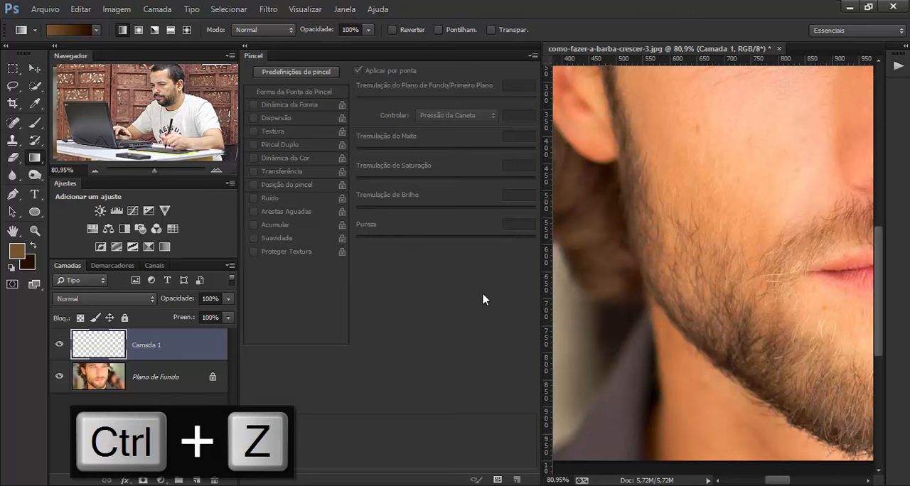
- Make the dark brown the foreground color, test the hair brush with a stroke across the cheek and undo the stroke
key("h")
left_click_drag(676, 286, 633, 305)
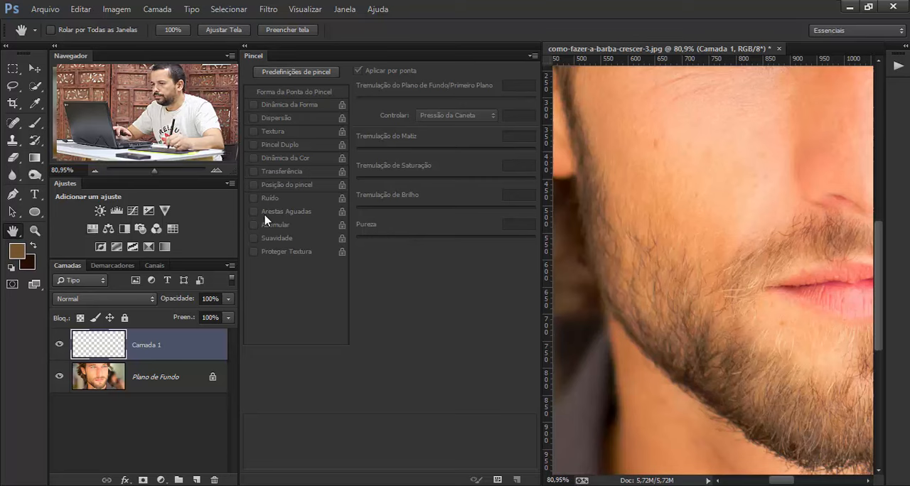
left_click(29, 124)
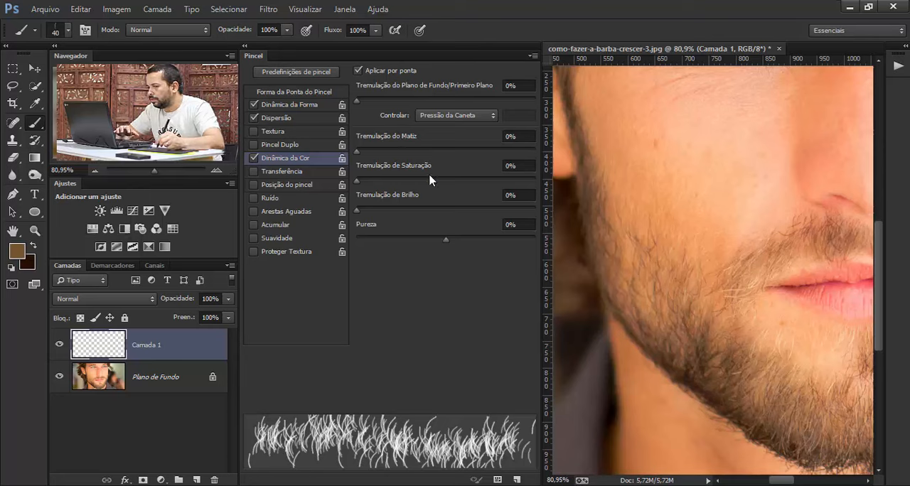
left_click(32, 246)
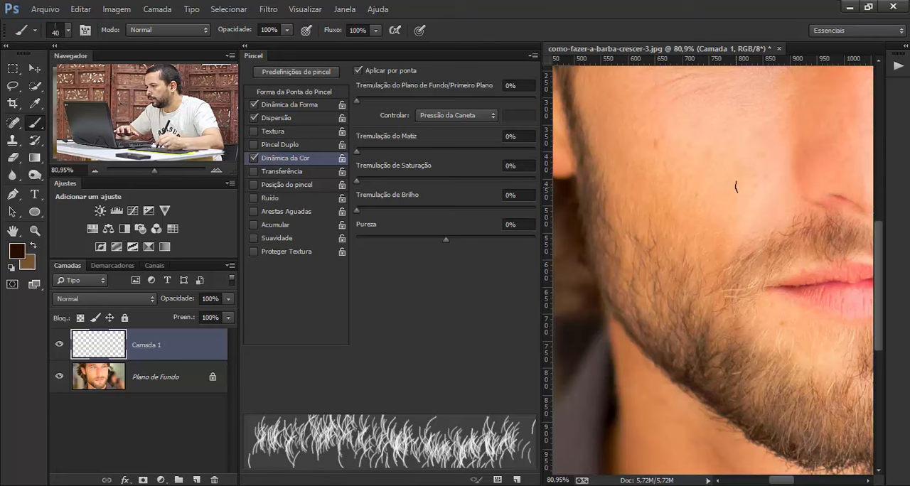
left_click_drag(737, 187, 658, 191)
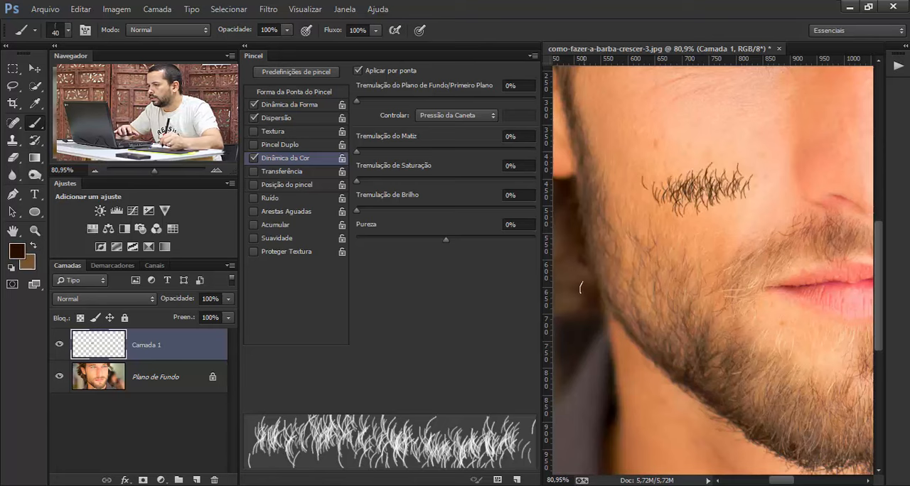
key("ctrl+alt+z")
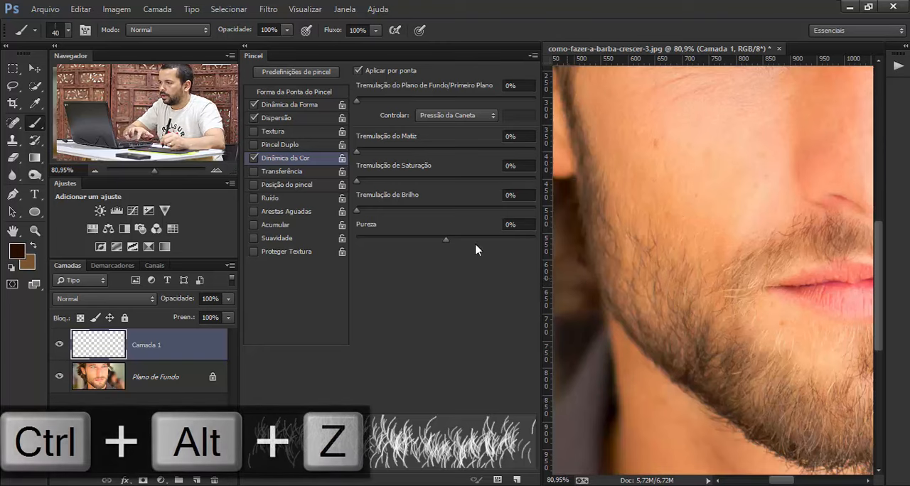
- Set the brush's foreground/background jitter (Tremulação do Plano de Fundo/Primeiro Plano) to 100% and test it with hair strokes across the cheek
left_click_drag(357, 101, 456, 103)
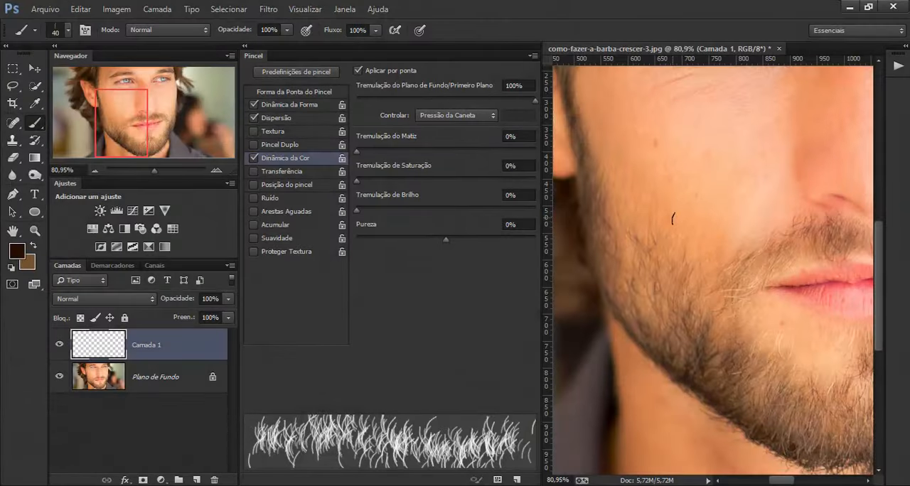
mouse_move(743, 201)
left_mouse_down()
mouse_move(719, 192)
mouse_move(659, 202)
mouse_move(683, 222)
left_mouse_up()
mouse_move(723, 259)
left_mouse_down()
mouse_move(685, 254)
mouse_move(664, 265)
mouse_move(674, 279)
mouse_move(632, 256)
left_mouse_up()
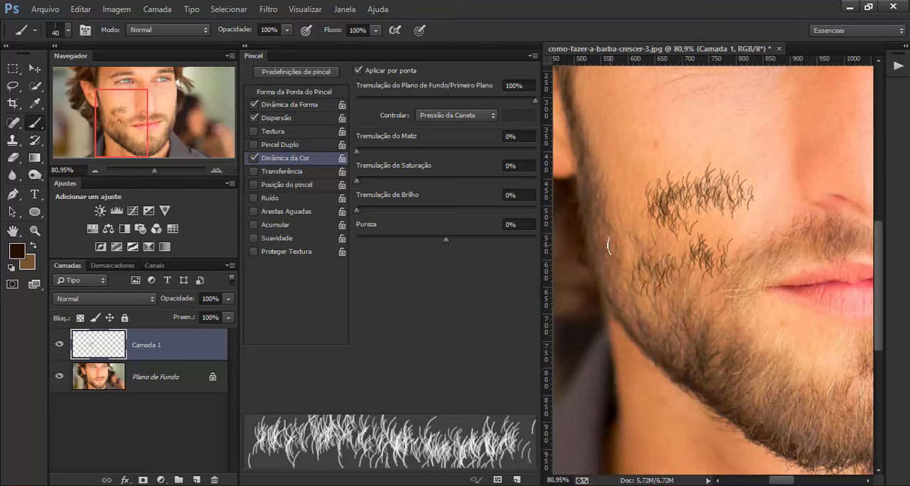
- Undo the cheek test strokes and the creation of the layer Camada 1
key("ctrl+alt+z")
key("ctrl+alt+z")
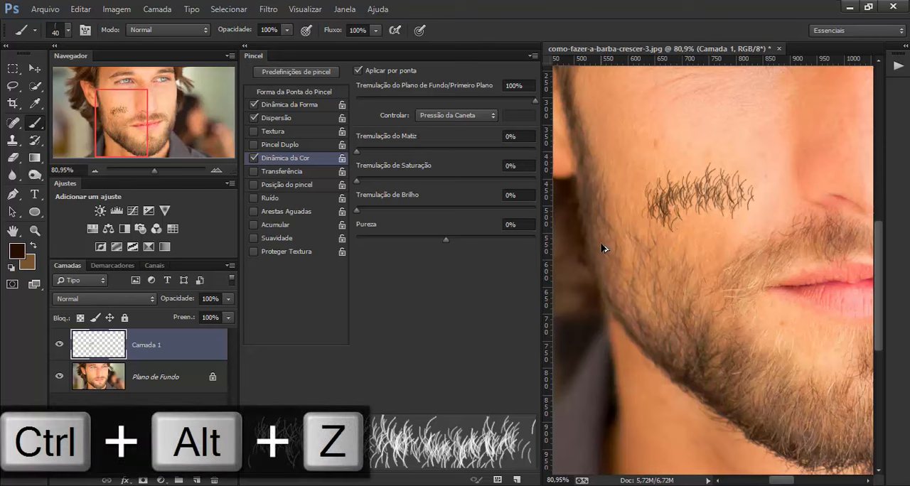
key("ctrl+alt+z")
key("ctrl+alt+z")
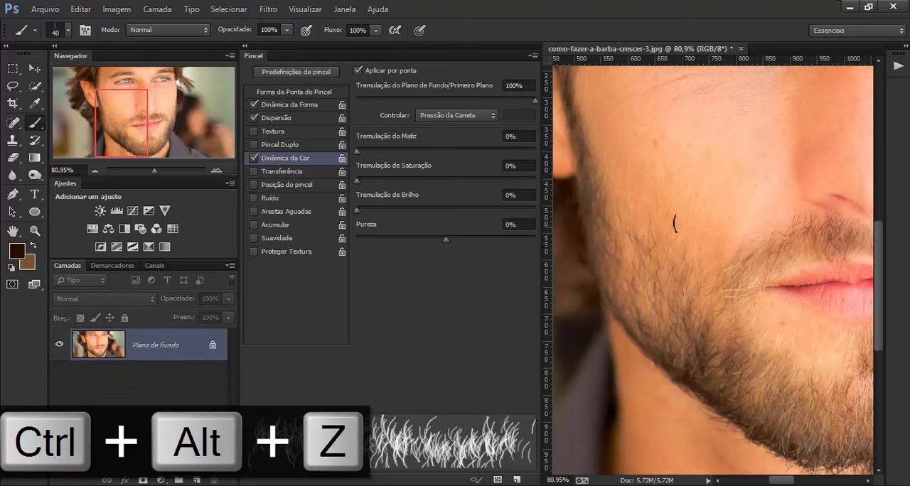
- Test the color-jittered hairs in two spots on the cheek close up and undo the strokes
key("z")
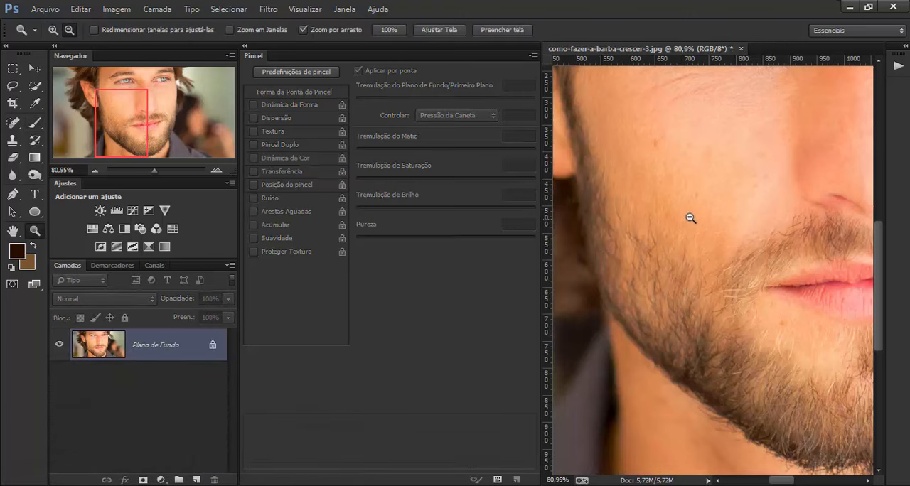
left_click_drag(694, 277, 717, 284)
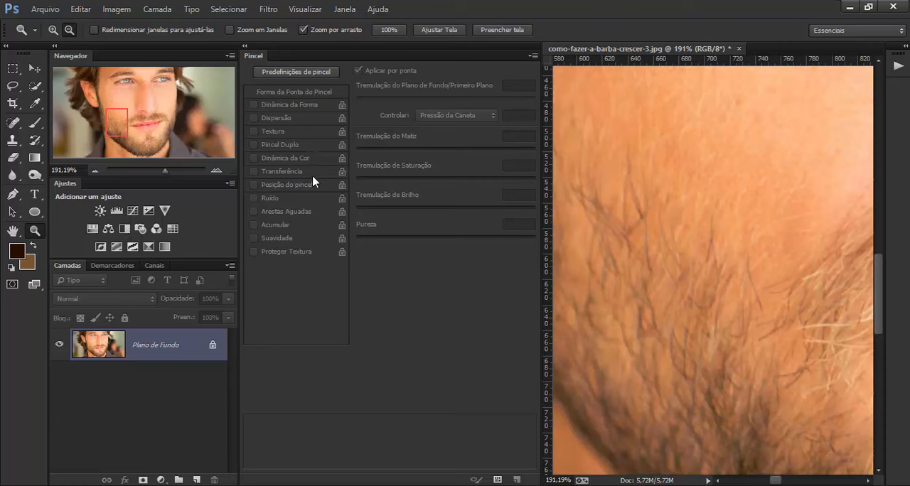
key("b")
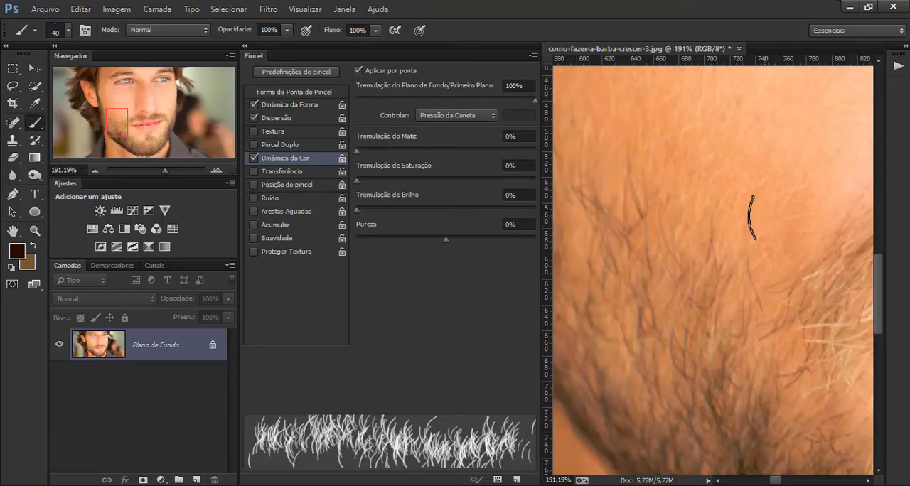
left_click_drag(752, 217, 704, 222)
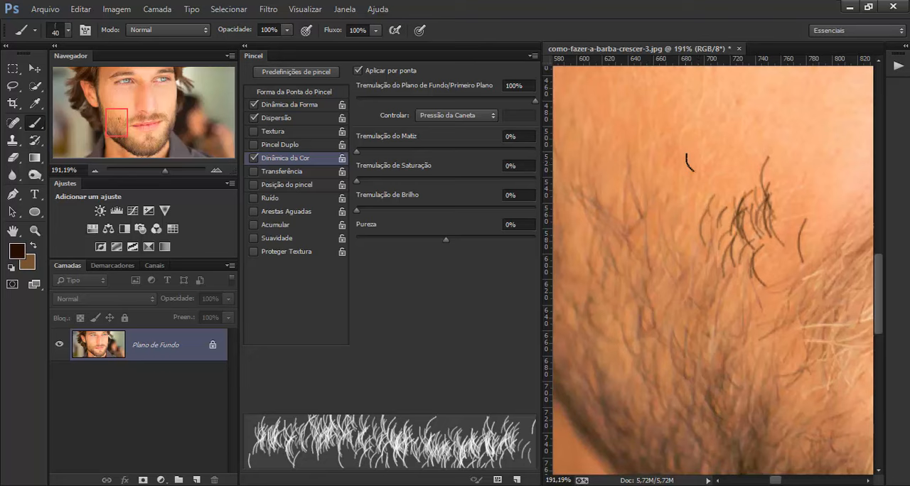
left_click(704, 132)
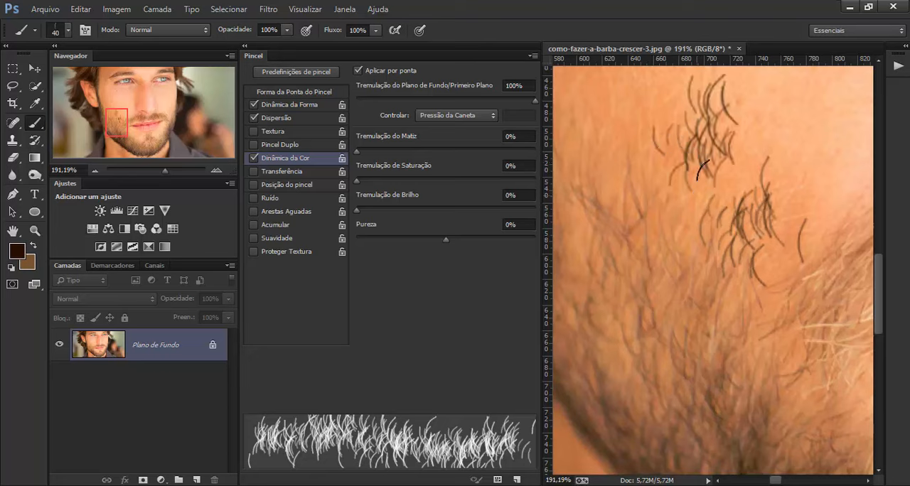
key("ctrl+alt+z")
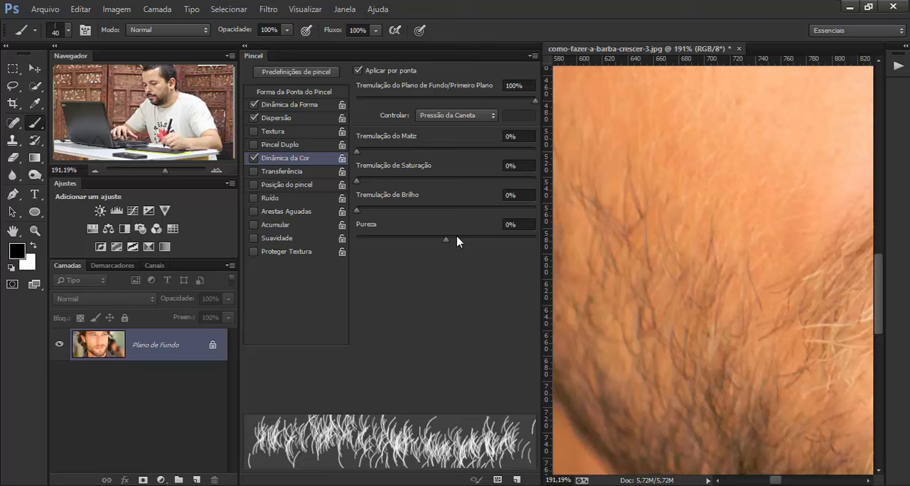
- Sample a light peach tone beside the blond beard hairs as the background color and a dark brown from the beard as the foreground
left_click(836, 324)
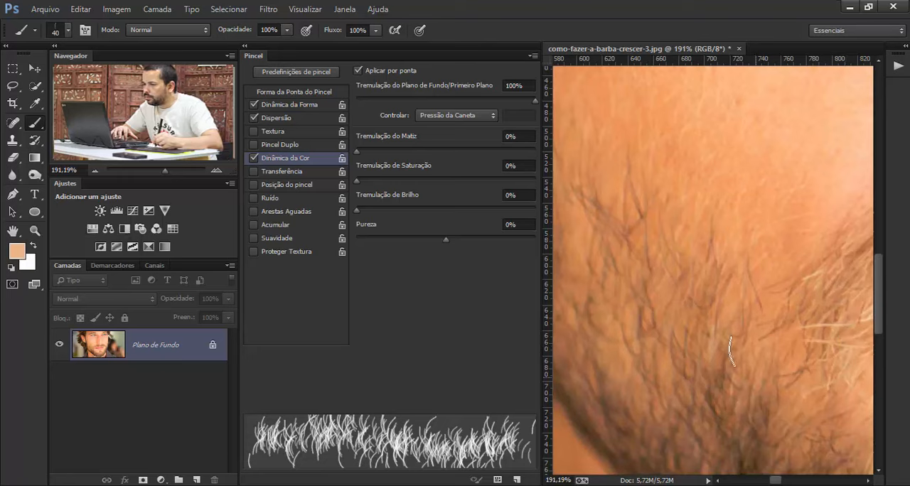
left_click(33, 245)
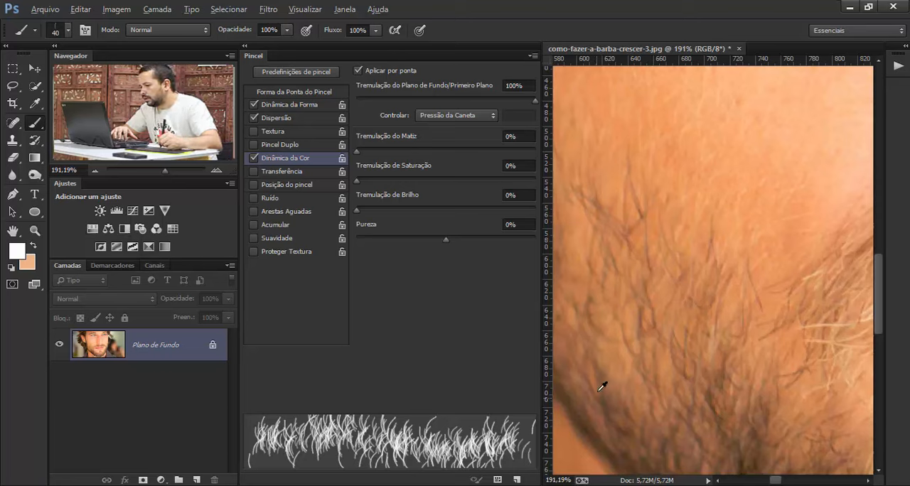
left_click(595, 317, "alt")
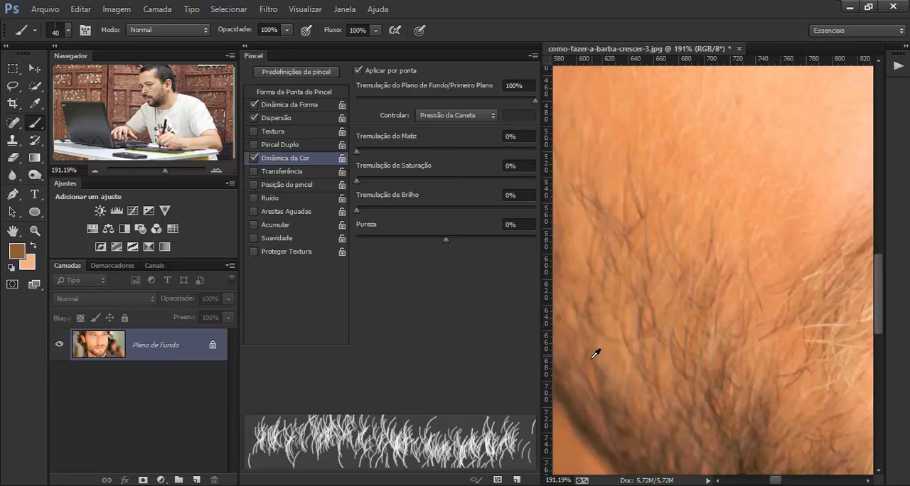
left_click(751, 438, "alt")
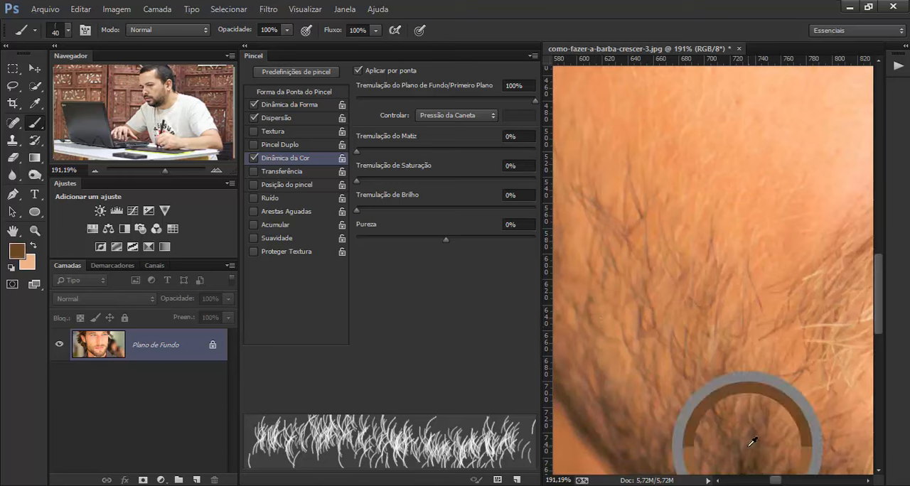
left_click(715, 403, "alt")
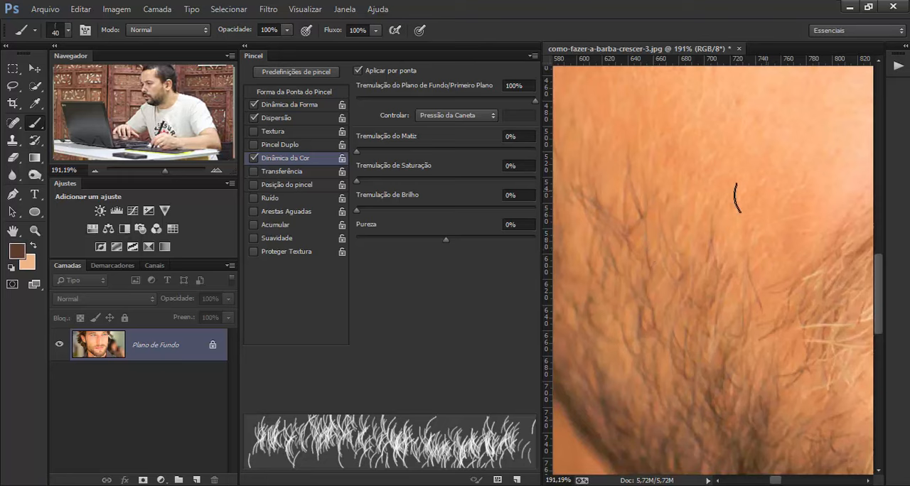
- Test cheek strokes without and with a 26% Hue Jitter (Tremulação do Matiz), undo the latter and reset the jitter to 0%
left_click_drag(739, 198, 701, 200)
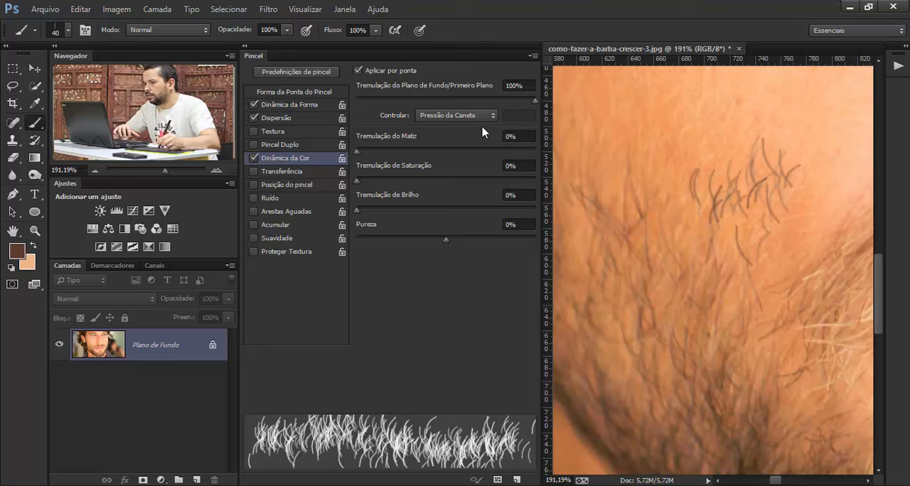
left_click_drag(366, 150, 403, 150)
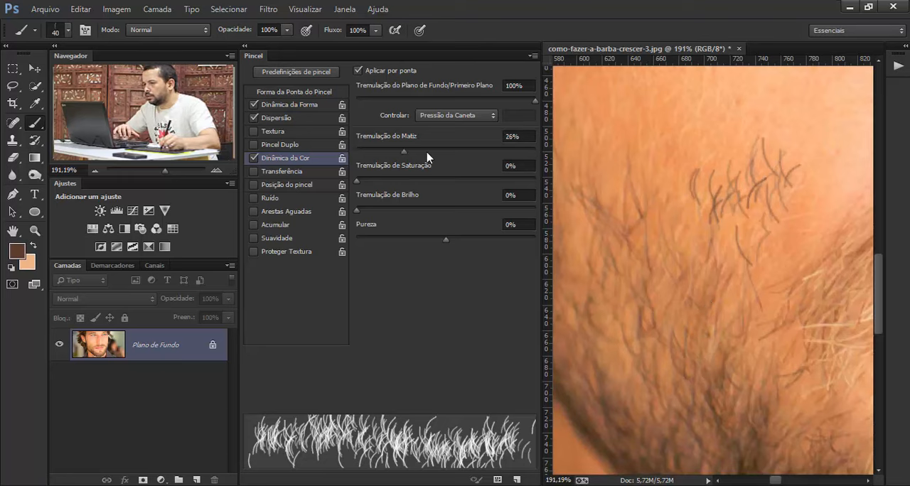
left_click_drag(681, 199, 613, 203)
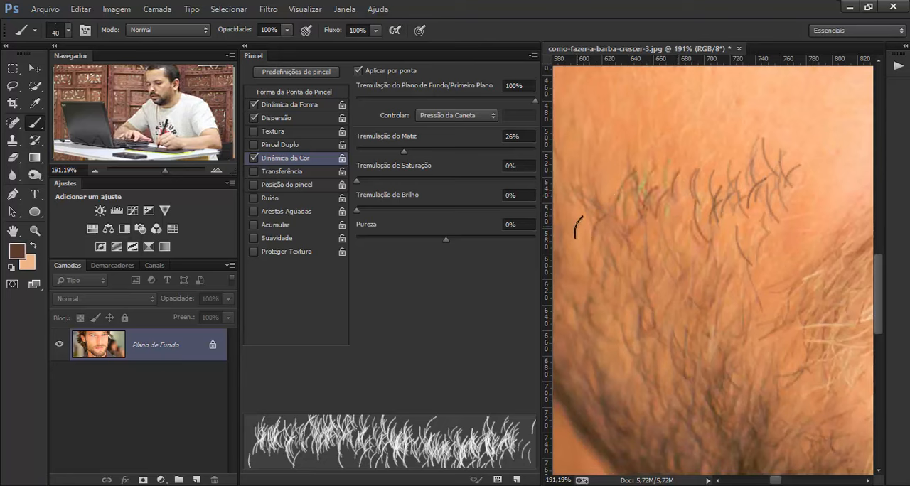
key("ctrl+alt+z")
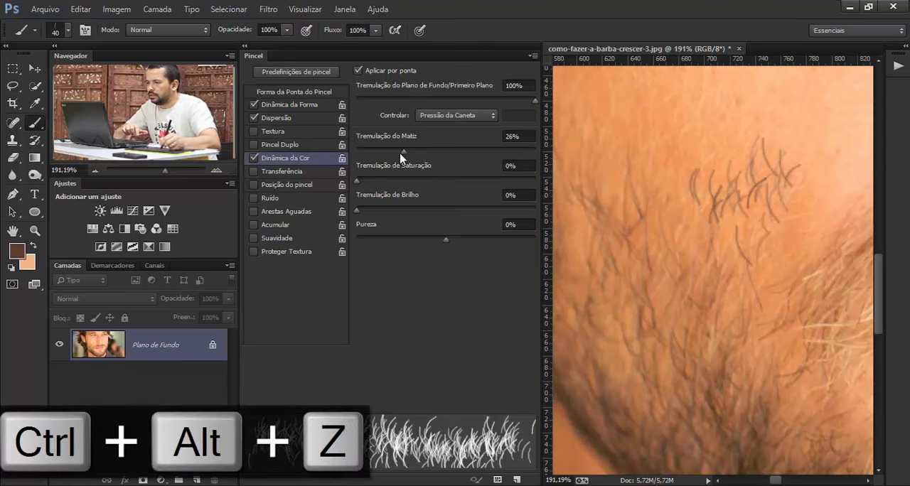
left_click_drag(392, 151, 348, 153)
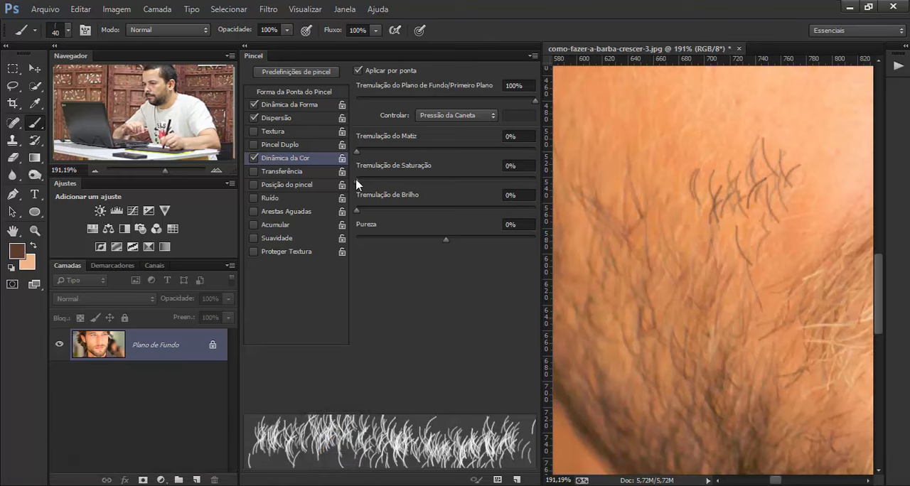
- Try a Saturation Jitter (Tremulação de Saturação) of 44% with a test stroke on the upper cheek and undo the stroke
left_click_drag(404, 181, 458, 180)
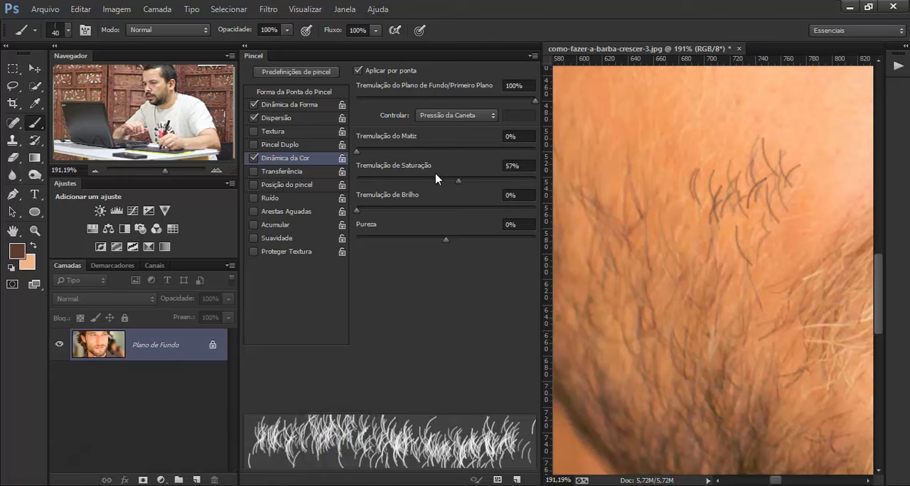
left_click_drag(649, 146, 597, 156)
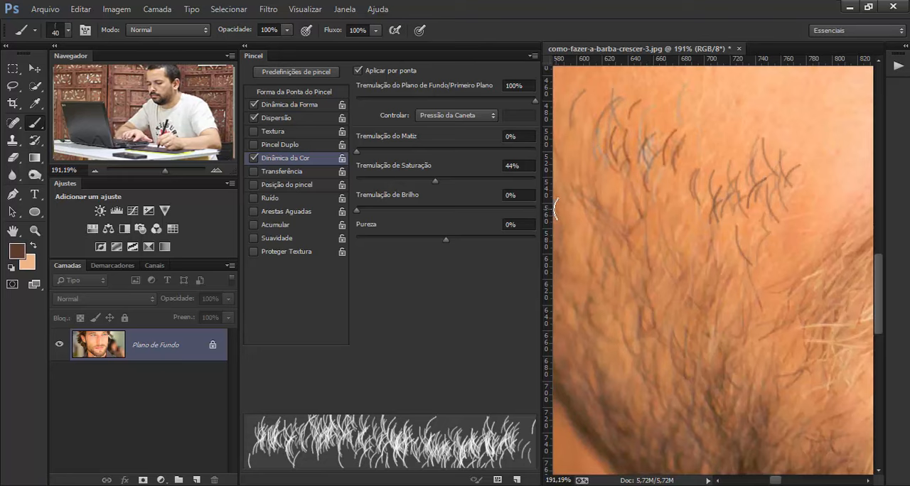
key("ctrl+alt+z")
- Return the Saturation Jitter to 0%, then test and undo strokes with a 56% Brightness Jitter (Tremulação de Brilho), resetting it to 0%
mouse_move(434, 182)
left_mouse_down()
mouse_move(367, 189)
mouse_move(496, 213)
left_mouse_up()
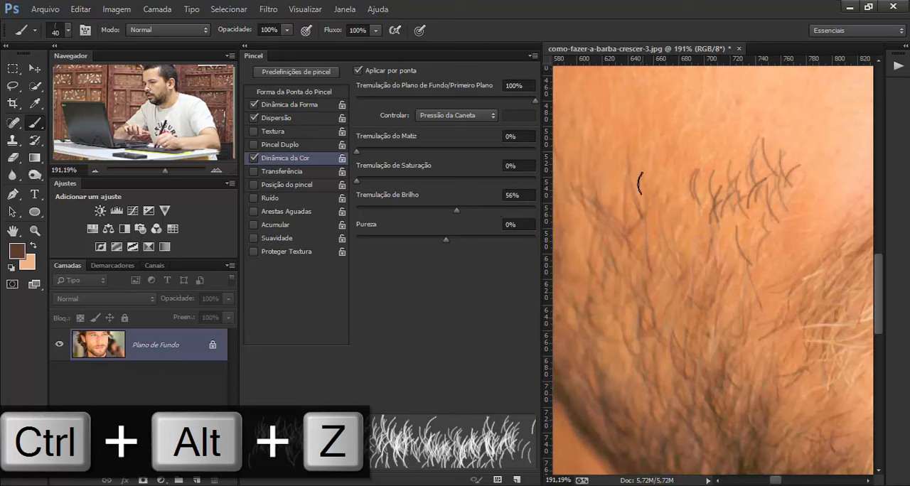
key("ctrl+alt+z")
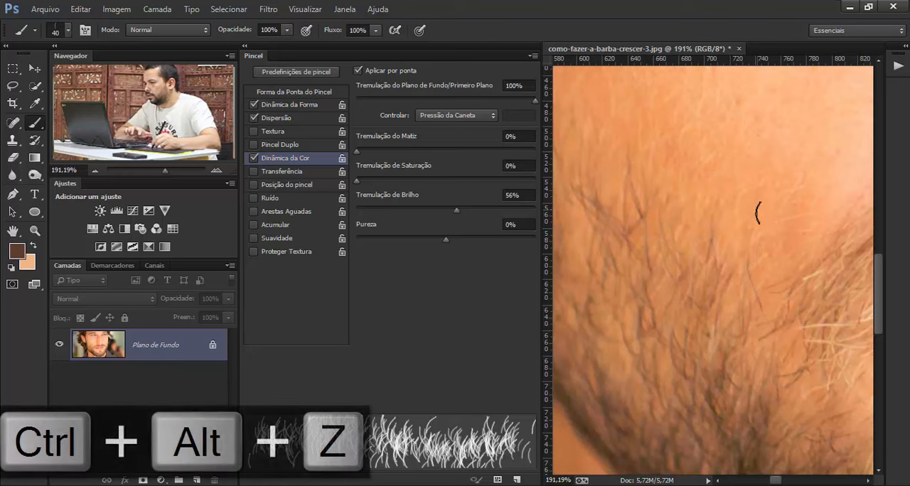
left_click_drag(761, 206, 672, 219)
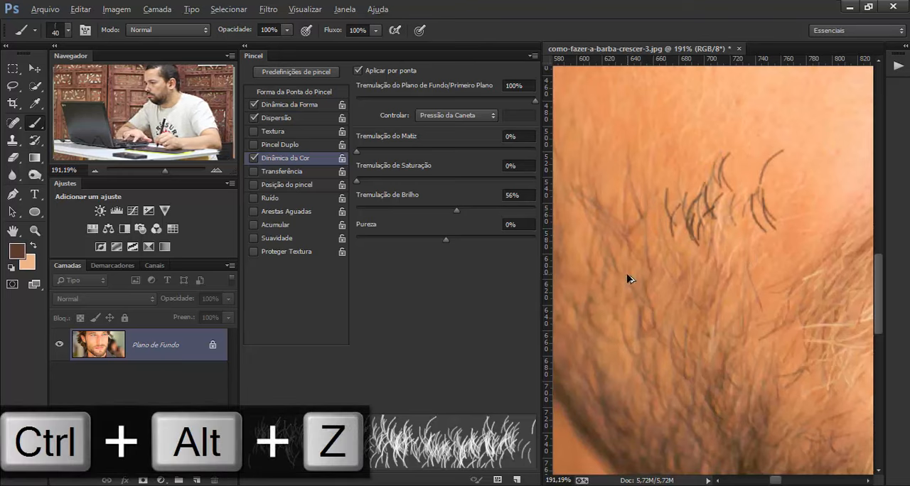
key("ctrl+alt+z")
left_click_drag(587, 233, 598, 263)
left_click_drag(456, 211, 356, 212)
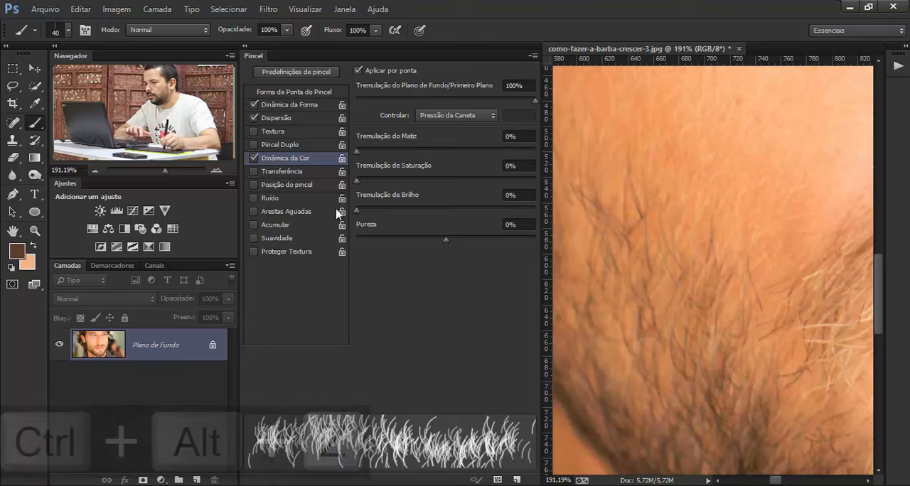
- Try Purity (Pureza) at +100% and at -87% with a test stroke on the cheek each time, undoing both strokes
left_click_drag(446, 239, 560, 248)
left_click_drag(740, 243, 681, 241)
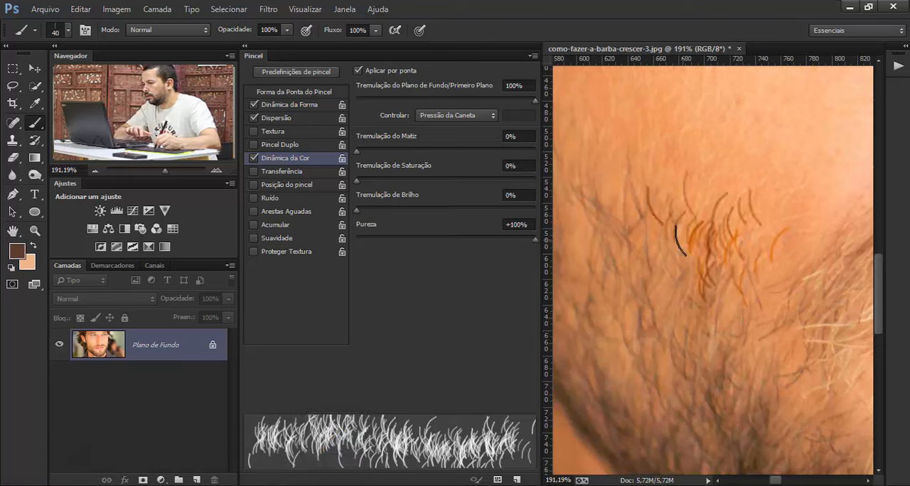
key("ctrl+alt+z")
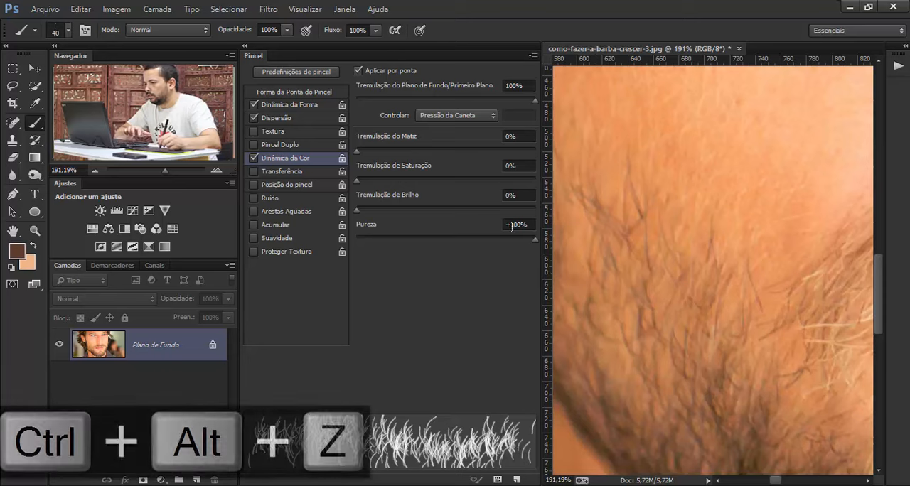
left_click_drag(526, 240, 366, 243)
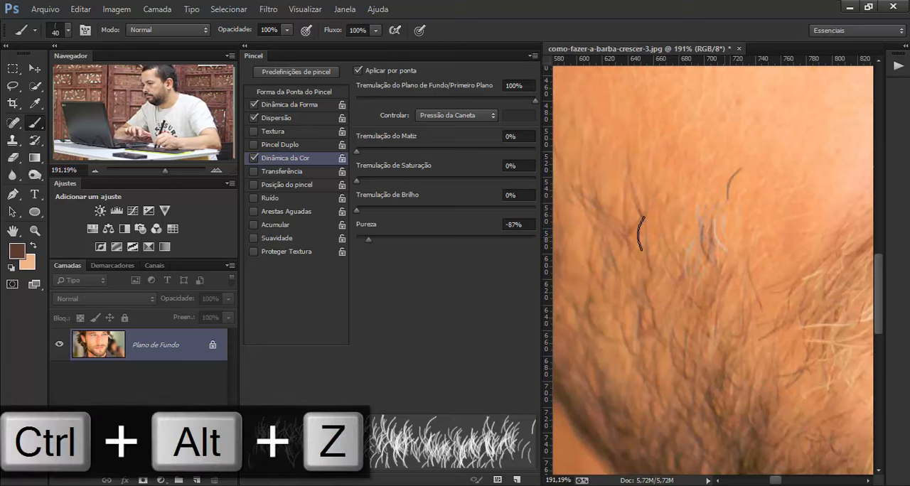
left_click_drag(712, 238, 658, 235)
key("ctrl+alt+z")
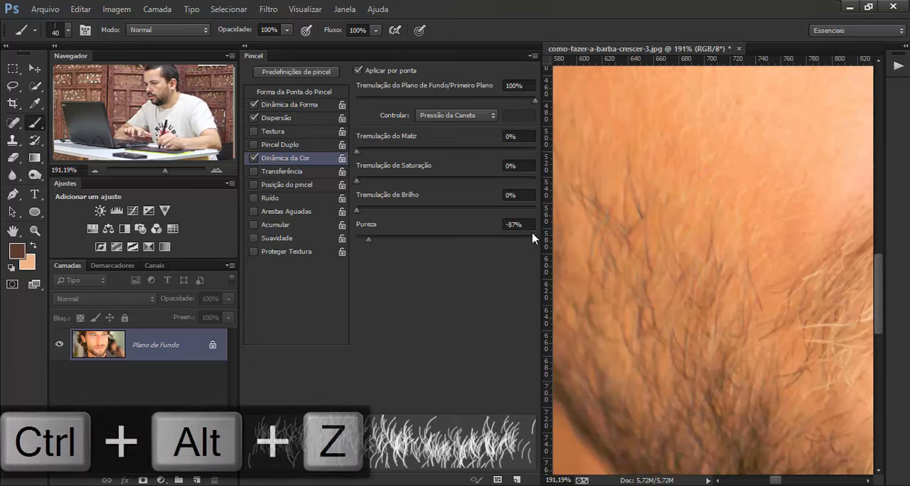
- Clear the stray selection on the cheek, try a Purity (Pureza) of 50%, and reset it to 0%
left_click(516, 227)
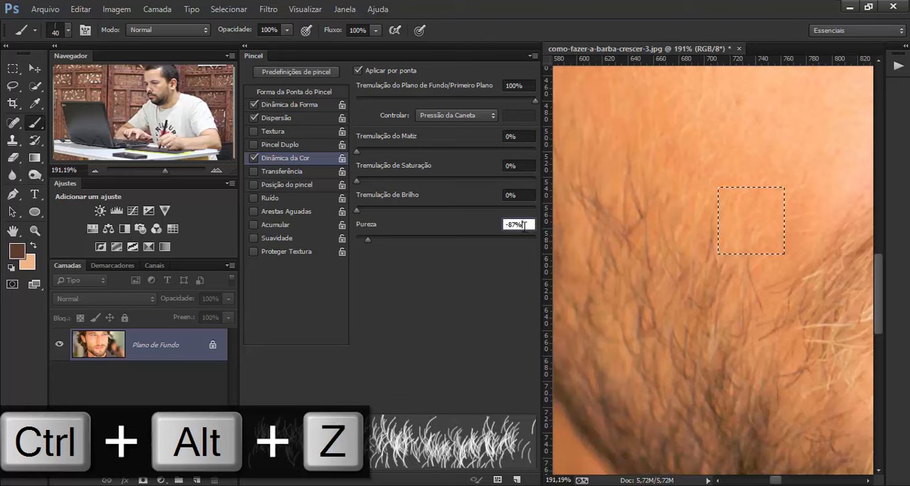
key("ctrl+d")
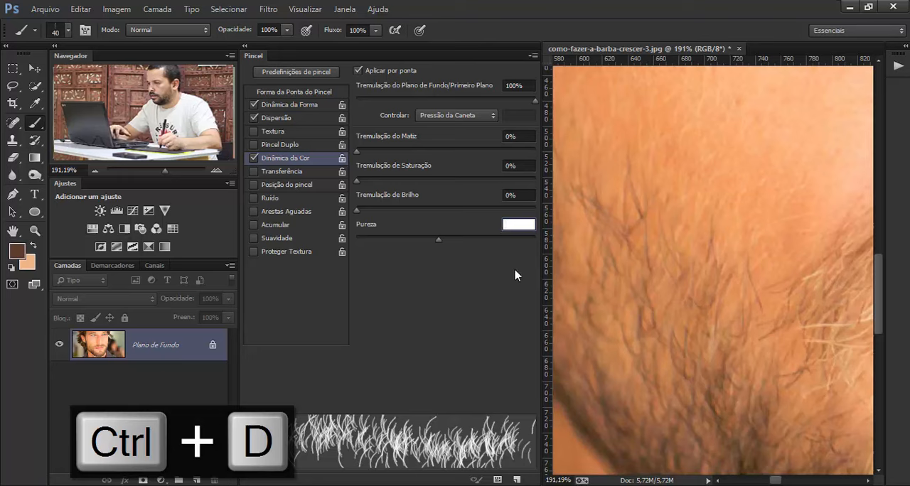
type("50")
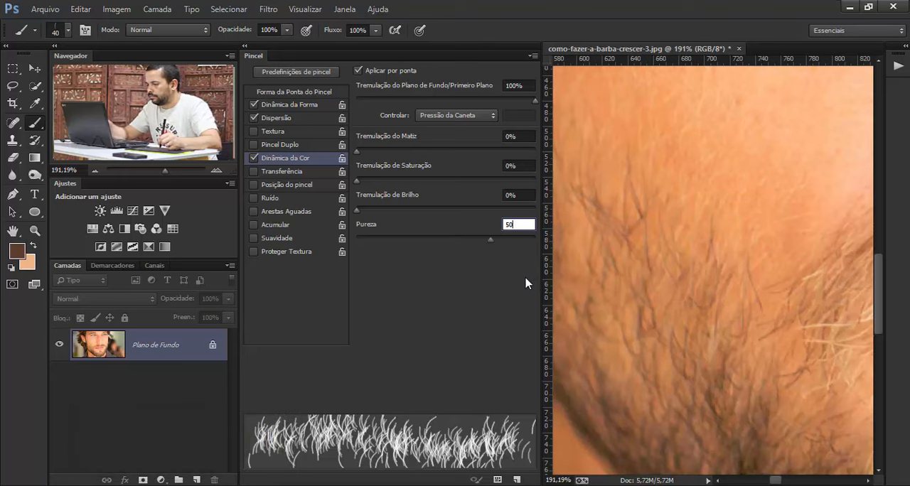
key("Return")
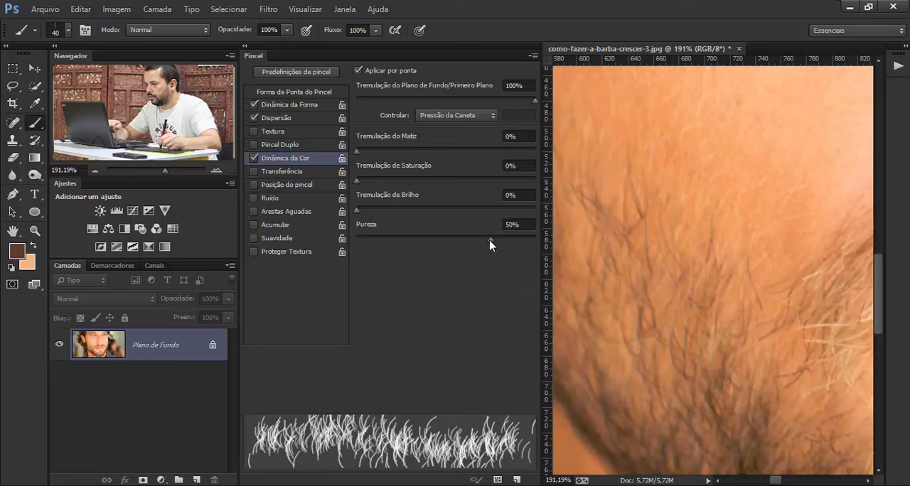
left_click_drag(490, 240, 442, 237)
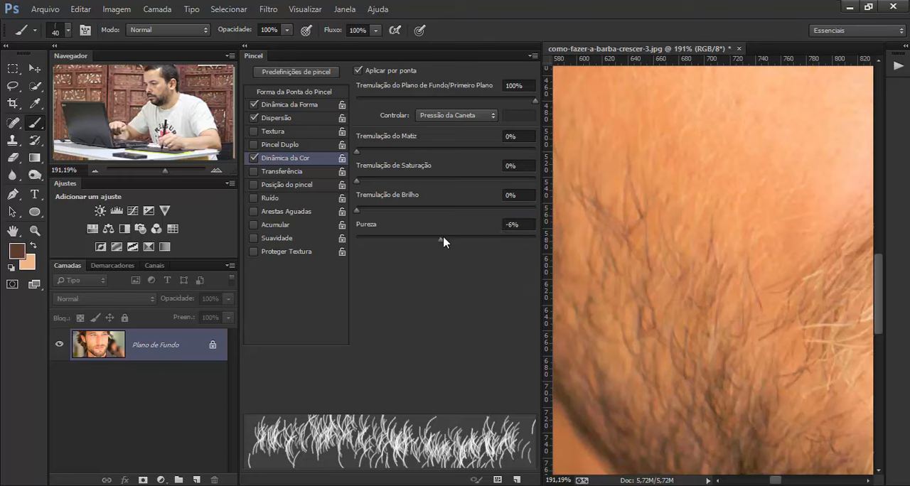
left_click(506, 225)
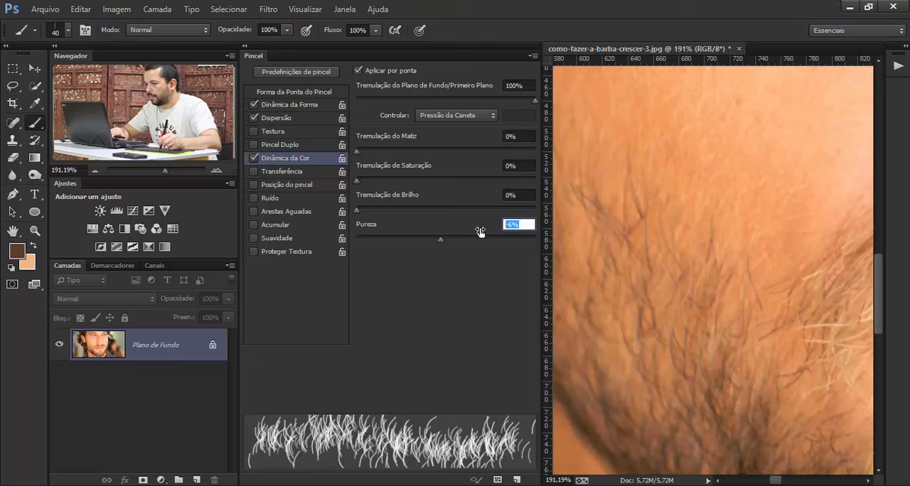
type("0")
key("Return")
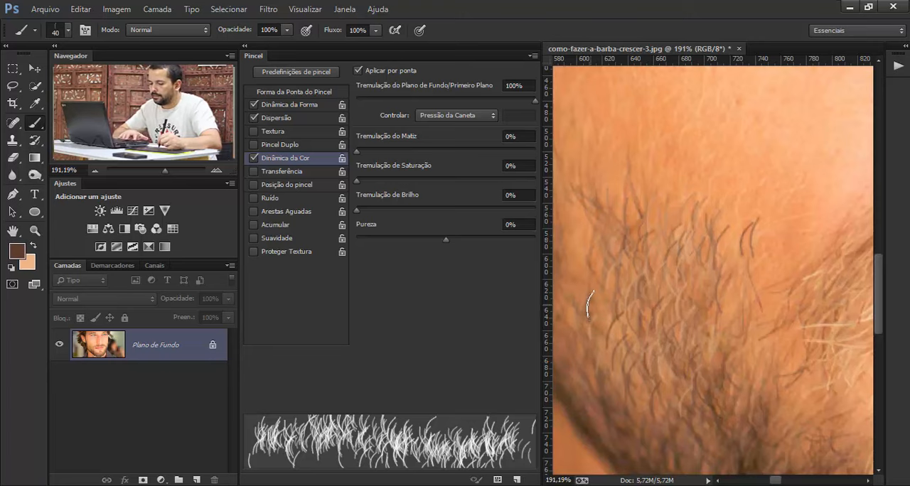
- Paint test hair strokes over the cheek and up toward the sideburn, then undo all of them
key("z")
left_click_drag(711, 291, 616, 270)
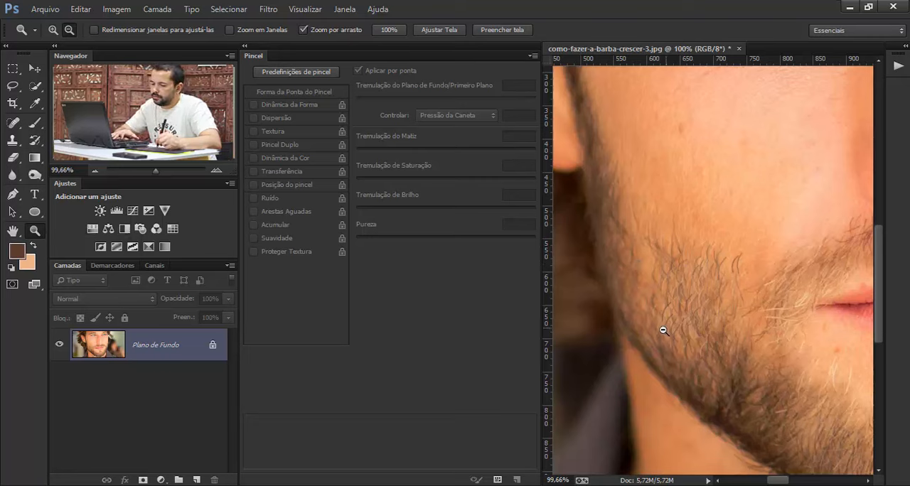
key("b")
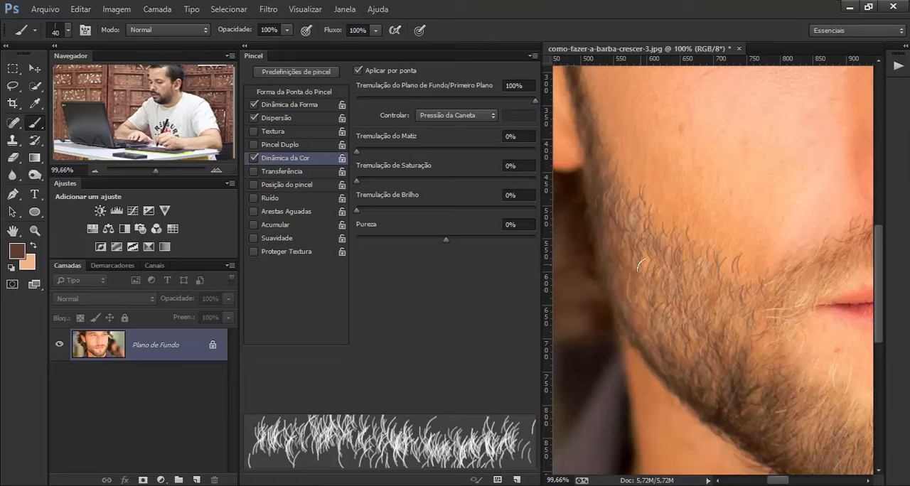
key("ctrl+alt+z")
key("ctrl+alt+z")
key("ctrl+alt+z")
key("ctrl+alt+z")
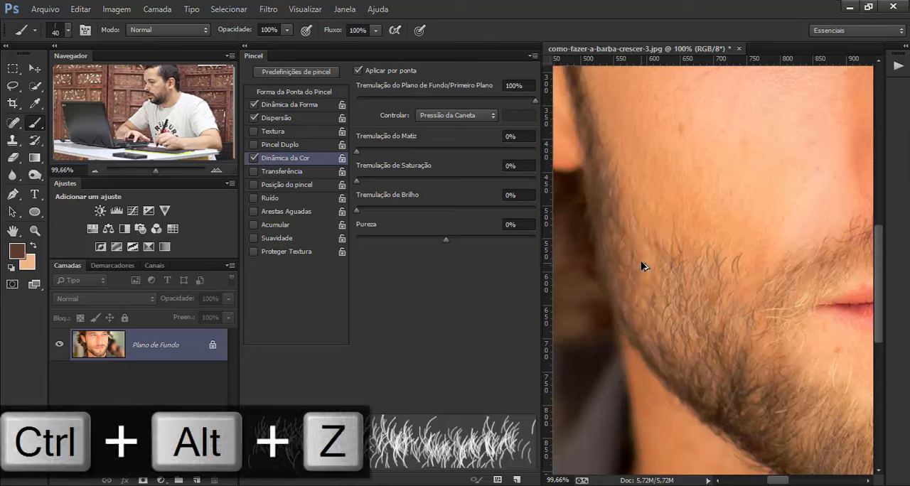
key("ctrl+alt+z")
key("ctrl+alt+z")
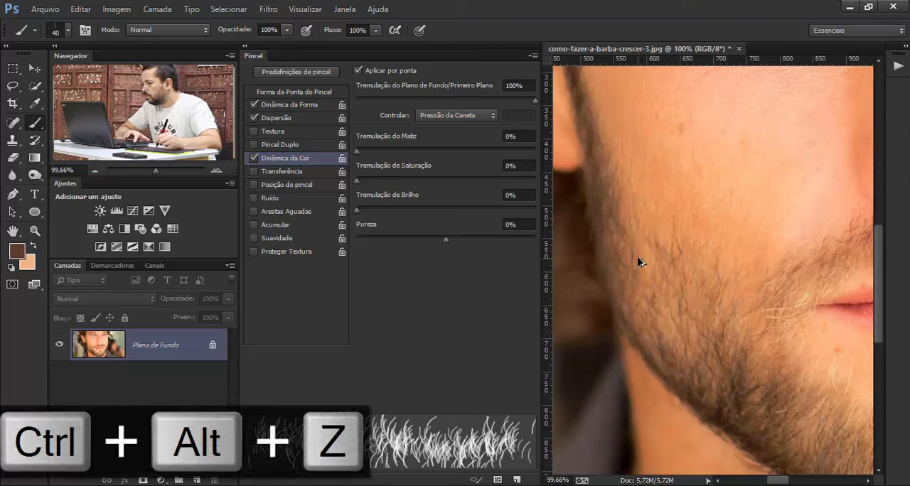
- Try an 18% Angle Jitter (Tremulação de Ângulo) with a cheek stroke, undo the stroke and set the jitter to 8%
left_click(299, 106)
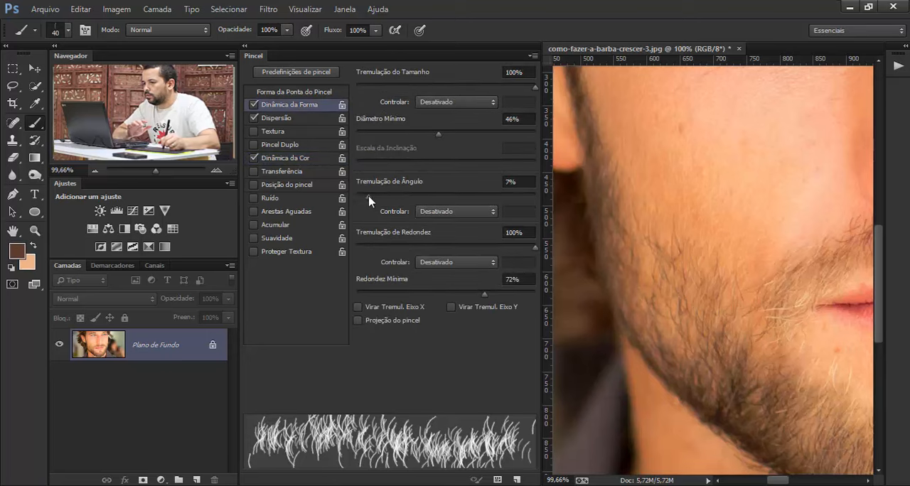
left_click_drag(370, 197, 389, 200)
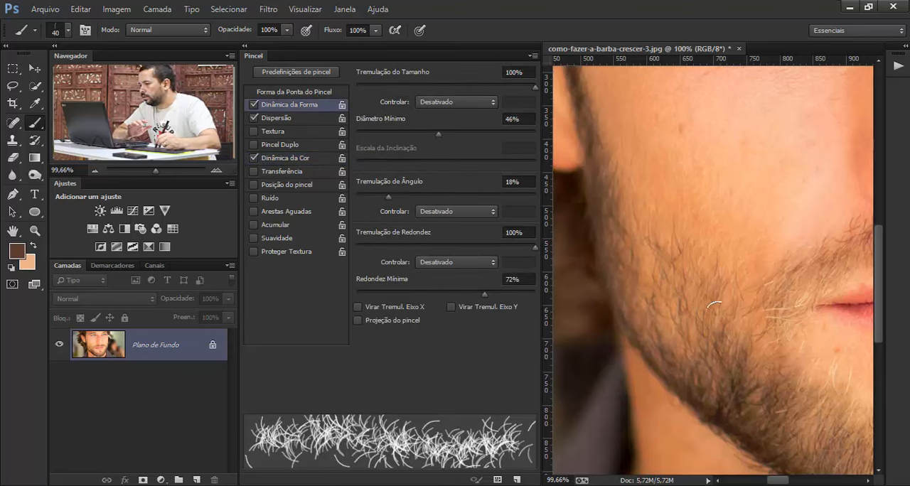
mouse_move(700, 330)
left_mouse_down()
mouse_move(675, 322)
mouse_move(659, 285)
left_mouse_up()
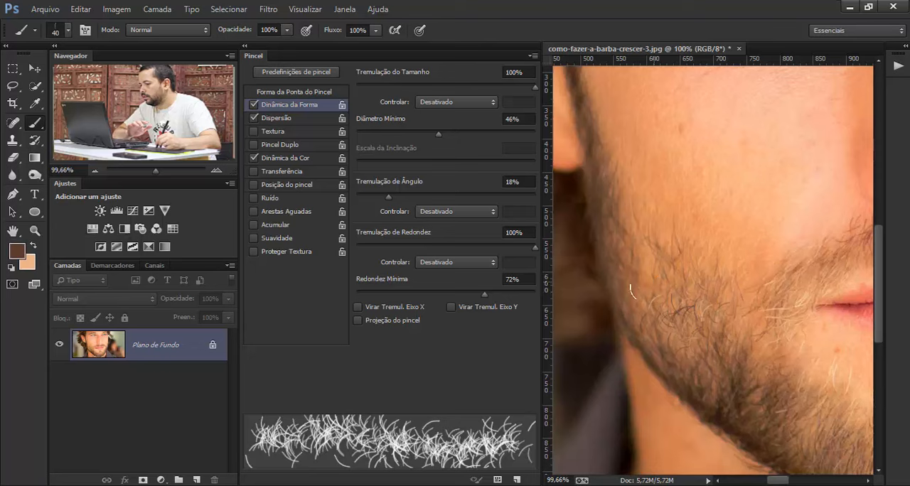
key("ctrl+alt+z")
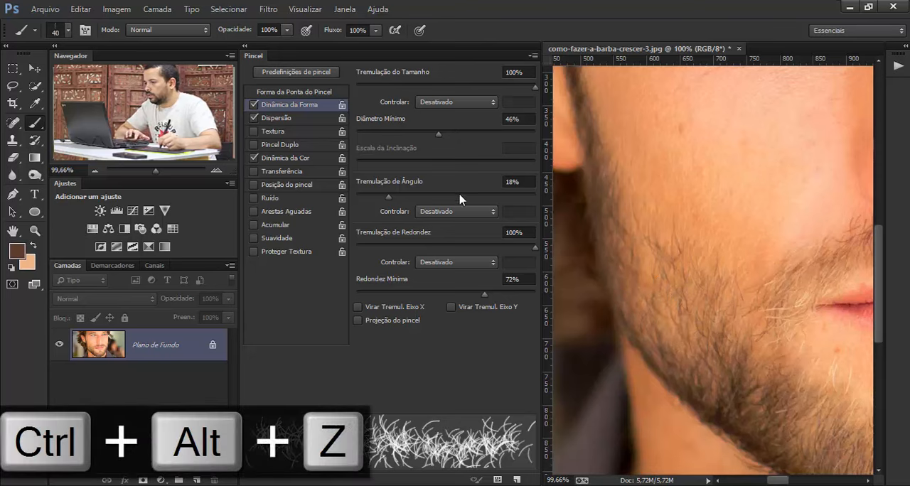
left_click_drag(391, 196, 371, 197)
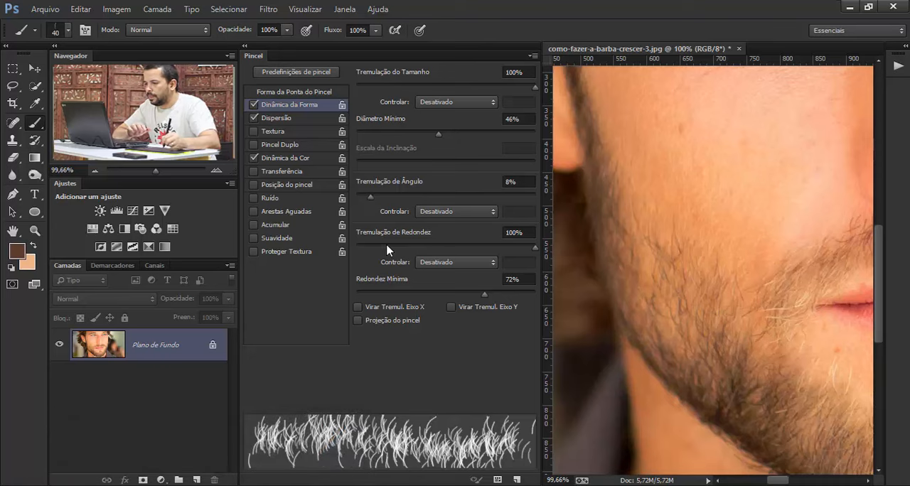
- Enable Transfer (Transferência) for the hair brush
left_click(282, 173)
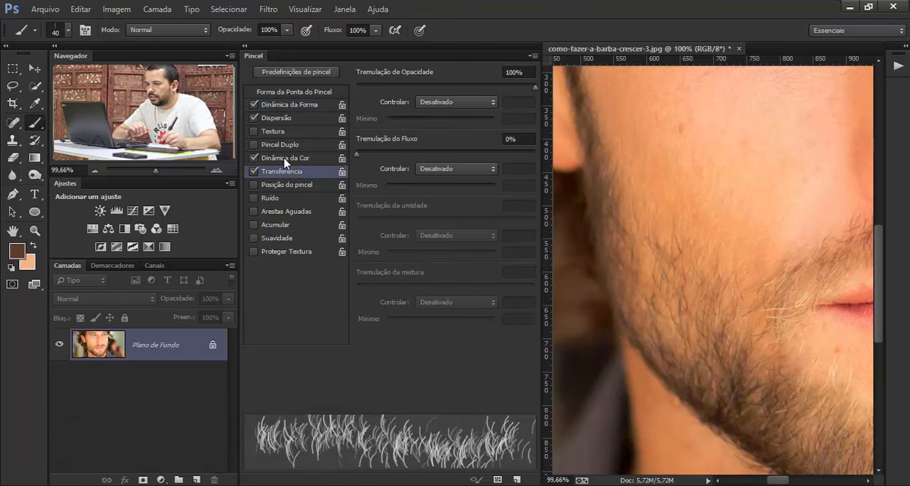
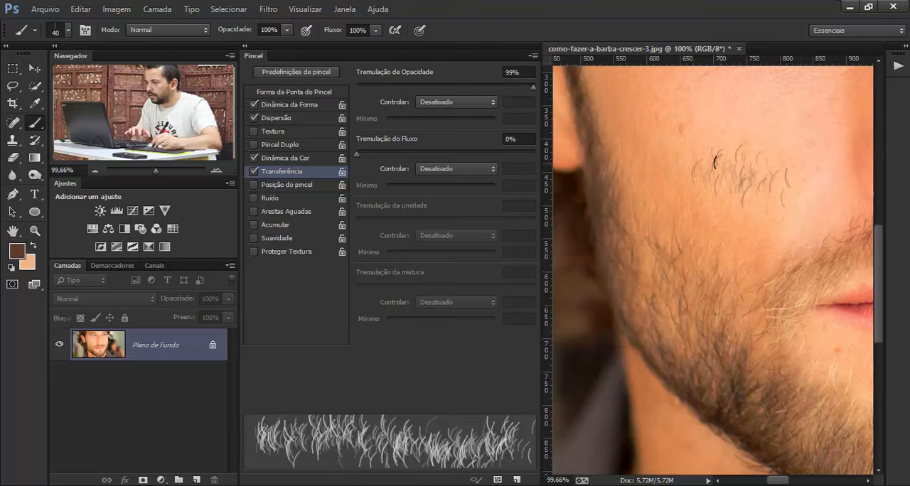
- Undo the test hair strokes on the cheek and set the Flow Jitter (Tremulação do Fluxo) to 100%
key("ctrl+alt+z")
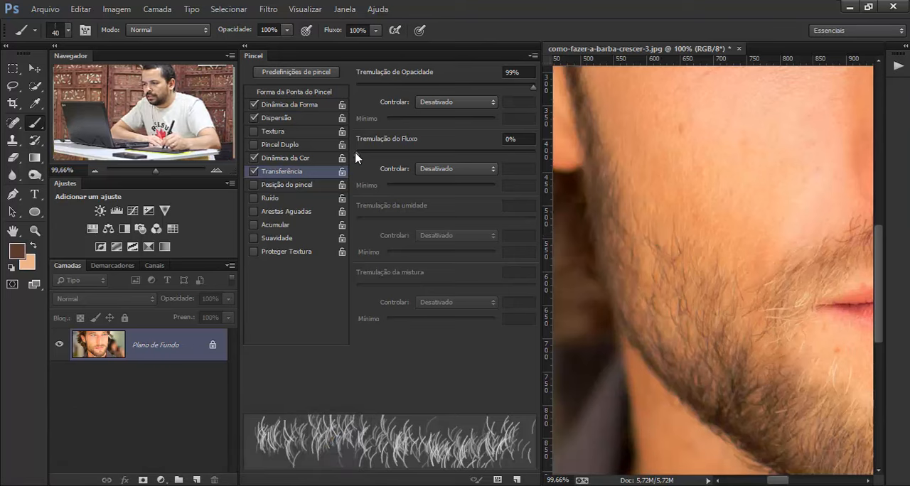
left_click_drag(360, 158, 539, 154)
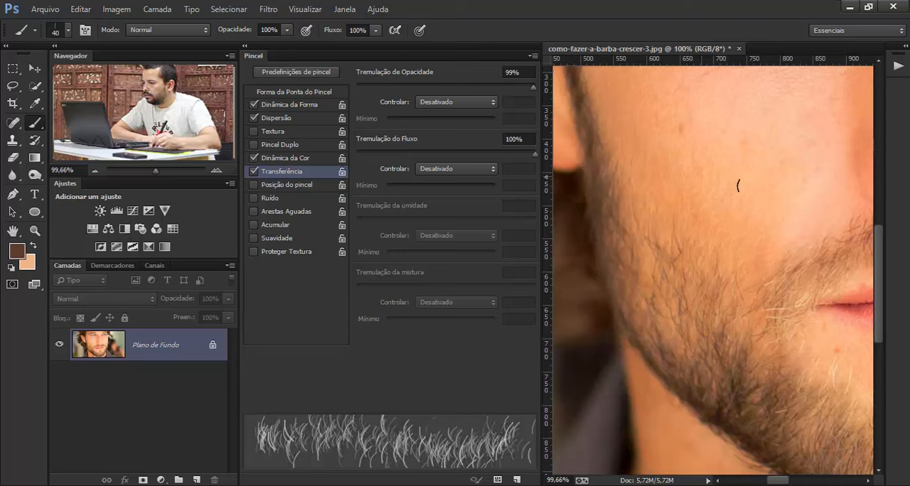
- Paint cheek test strokes, try Pen Pressure (Pressão da Caneta) as the Flow Jitter control, undo the strokes and restore the control to Desativado
mouse_move(730, 187)
left_mouse_down()
mouse_move(686, 208)
mouse_move(682, 225)
mouse_move(743, 228)
mouse_move(707, 216)
mouse_move(732, 185)
mouse_move(770, 182)
mouse_move(688, 191)
left_mouse_up()
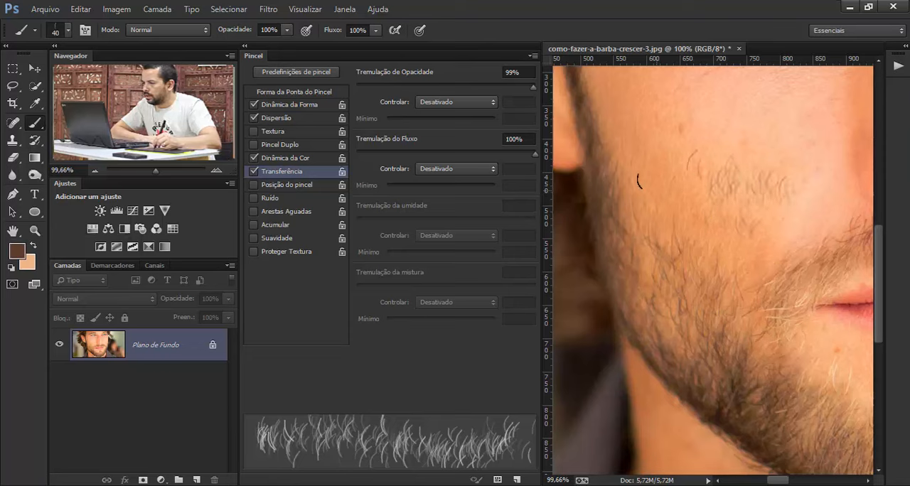
left_click_drag(721, 139, 657, 133)
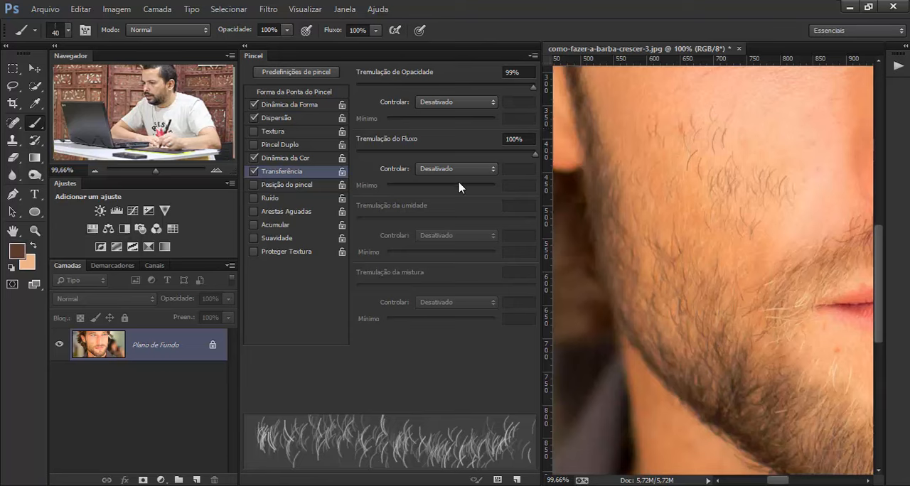
left_click(447, 172)
left_click(439, 202)
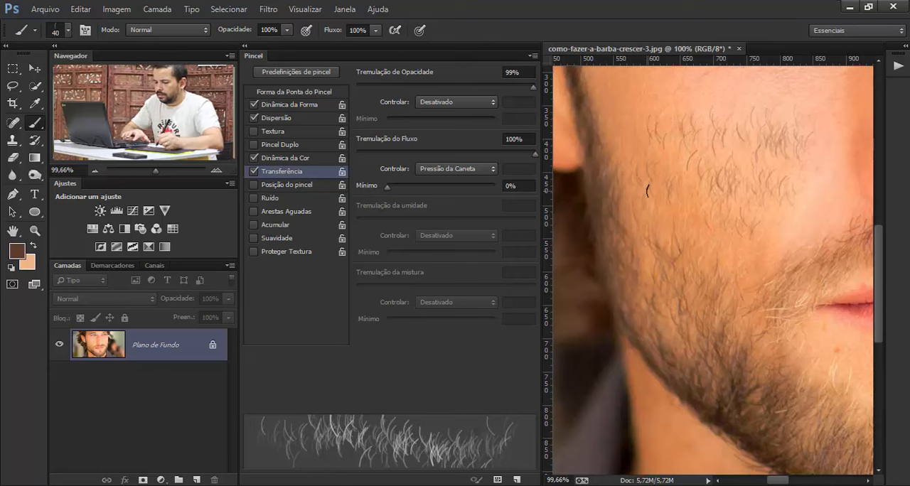
key("ctrl+alt+z")
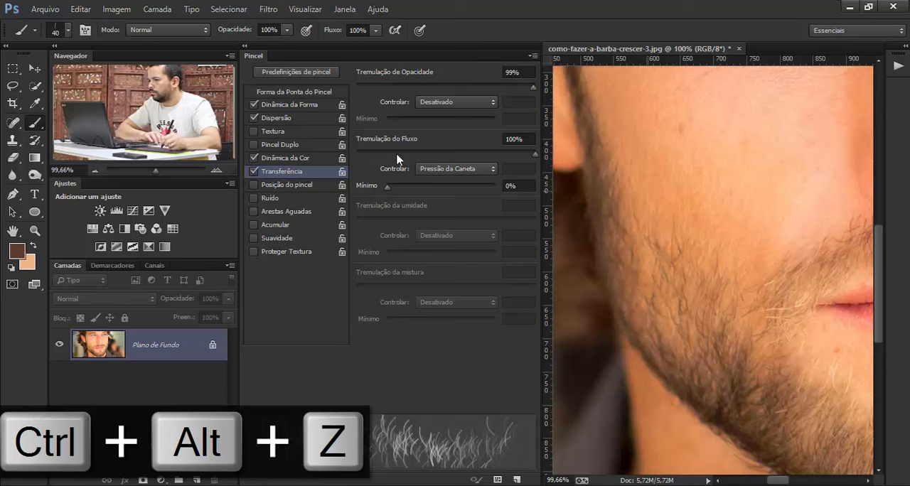
left_click(441, 168)
left_click(438, 178)
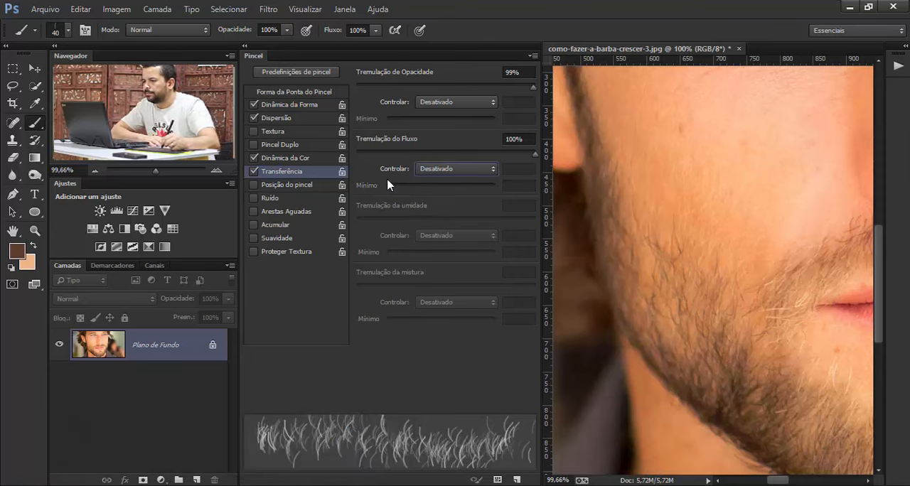
- Enable Smoothing (Suavidade) for the hair brush, leaving the Flow Jitter control at Desativado
left_click(255, 239)
left_click(254, 239)
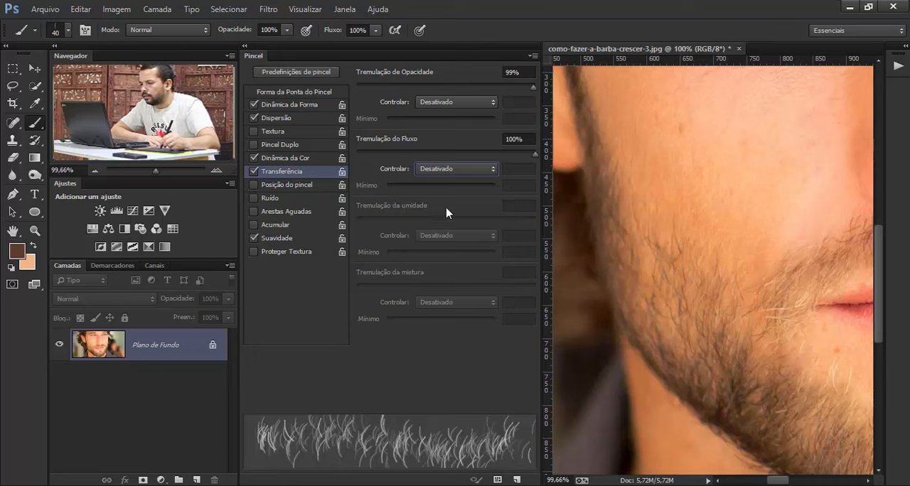
left_click(436, 170)
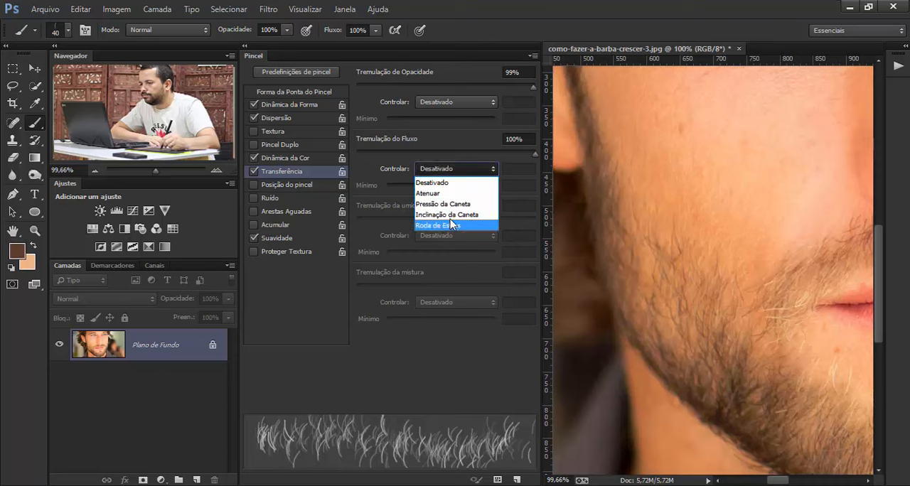
left_click(281, 99)
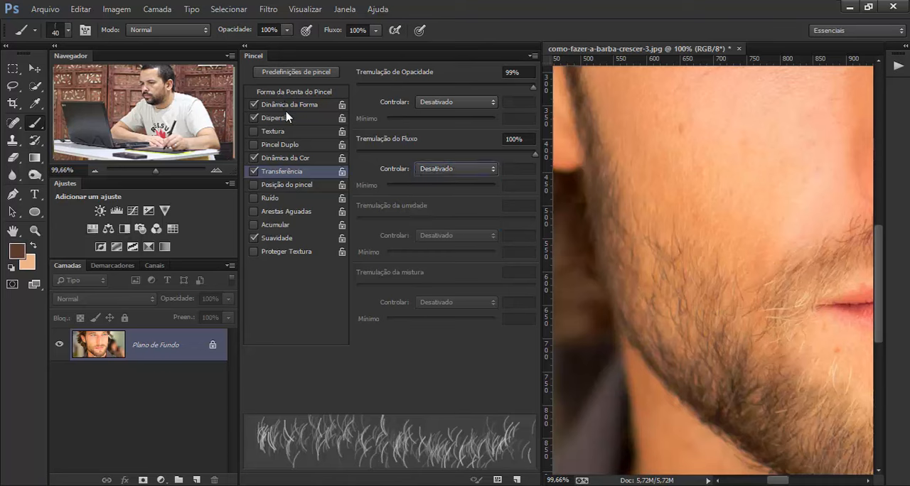
- Set the brush tip Spacing (Espaçamento) to 18%, test it with hair strokes on the cheek and undo them
left_click(284, 92)
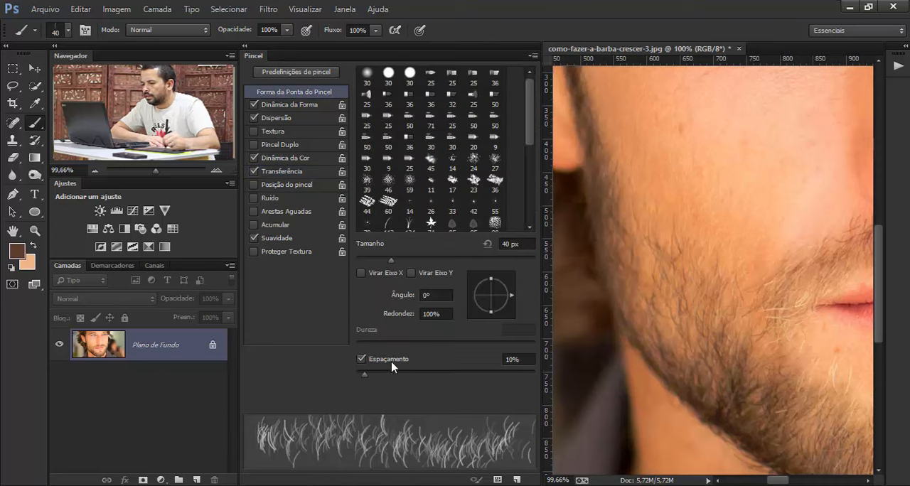
left_click_drag(367, 379, 373, 378)
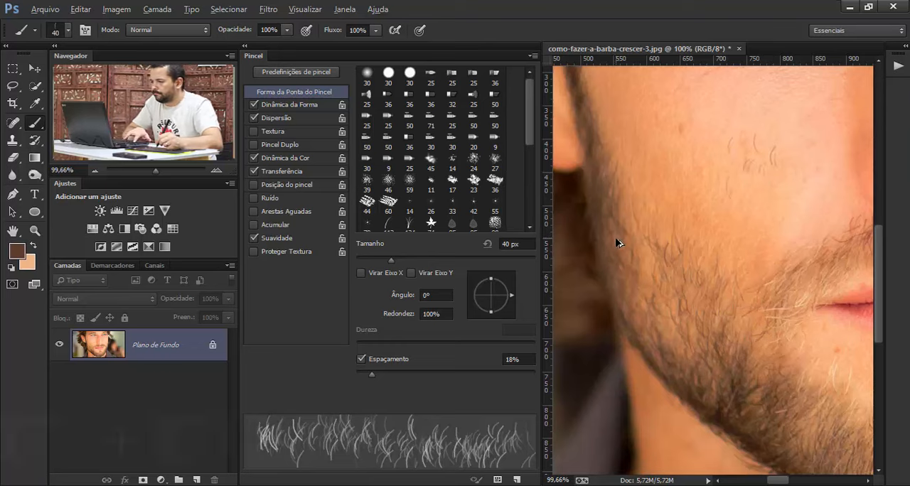
key("ctrl+alt+z")
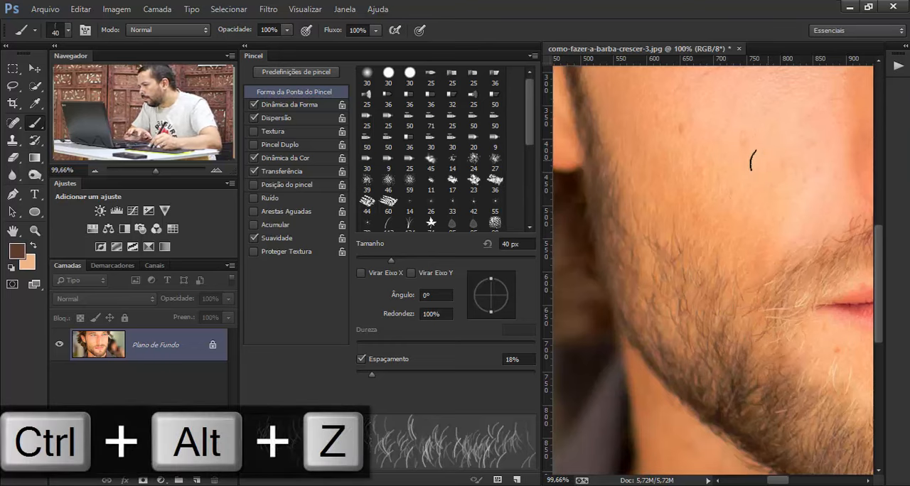
mouse_move(752, 159)
left_mouse_down()
mouse_move(730, 155)
mouse_move(702, 172)
left_mouse_up()
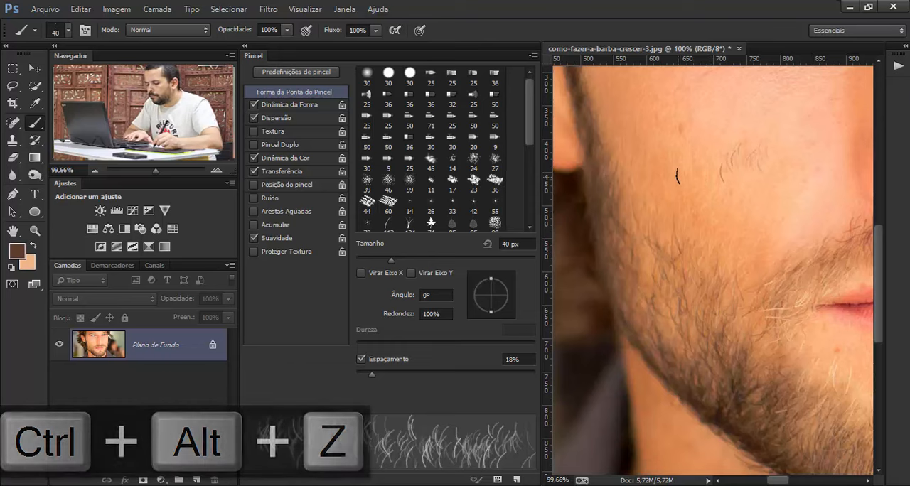
key("ctrl+alt+z")
left_click_drag(719, 162, 694, 158)
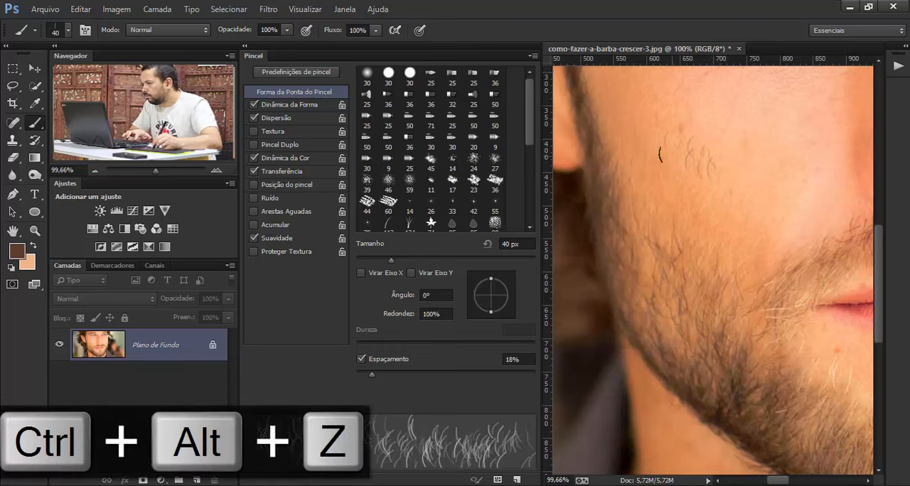
key("ctrl+alt+z")
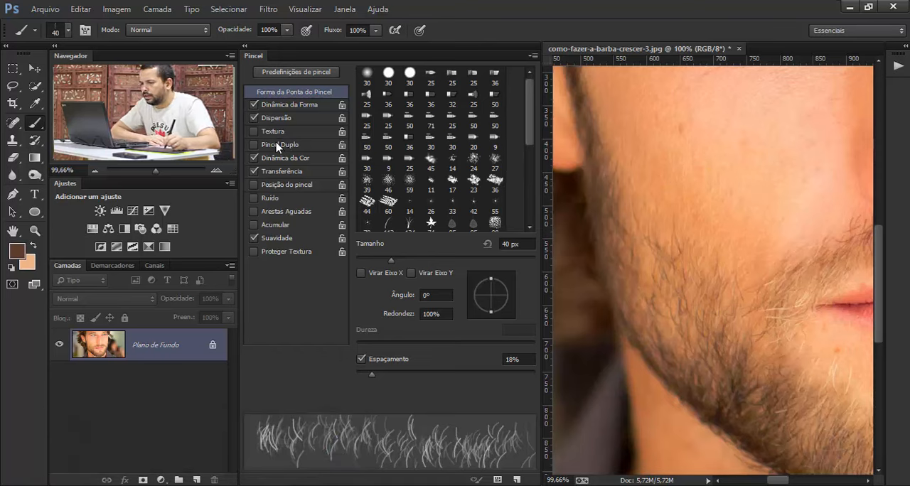
- Set the Angle Jitter control in Shape Dynamics to Direction (Direção), test it with strokes on the cheek and undo them
left_click(281, 105)
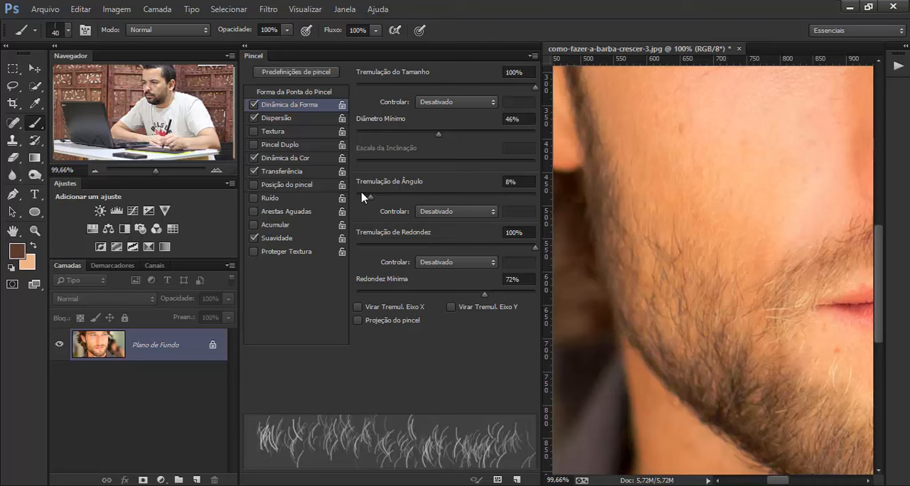
left_click(495, 211)
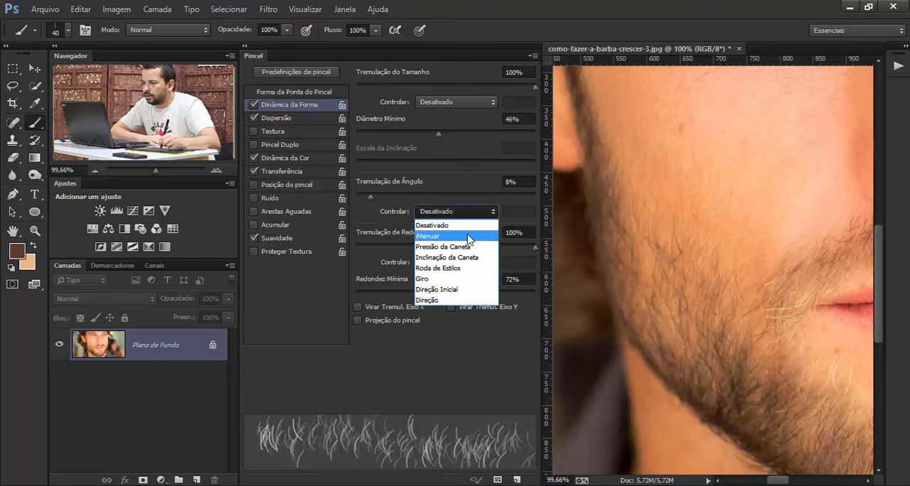
left_click(463, 302)
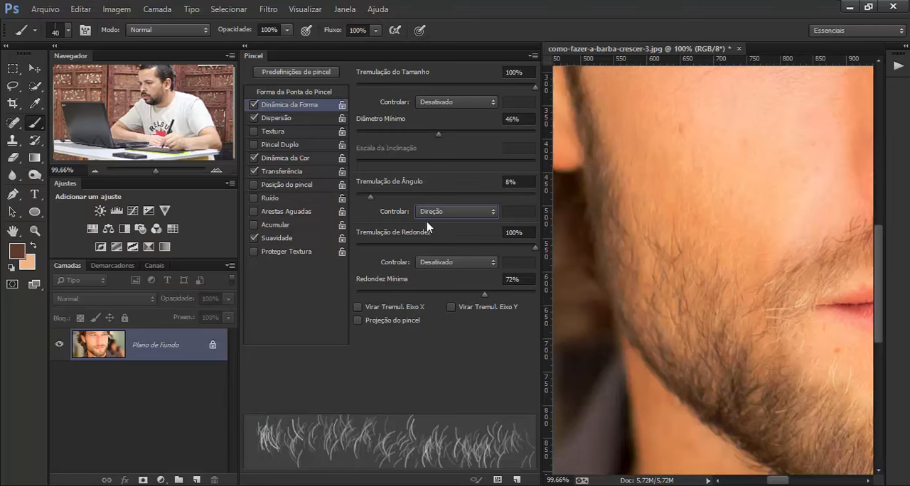
left_click_drag(711, 174, 717, 162)
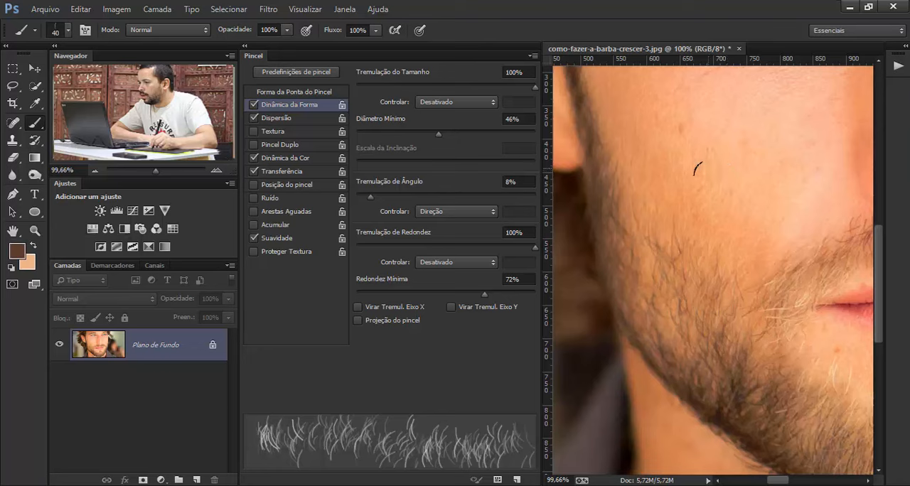
left_click(681, 171)
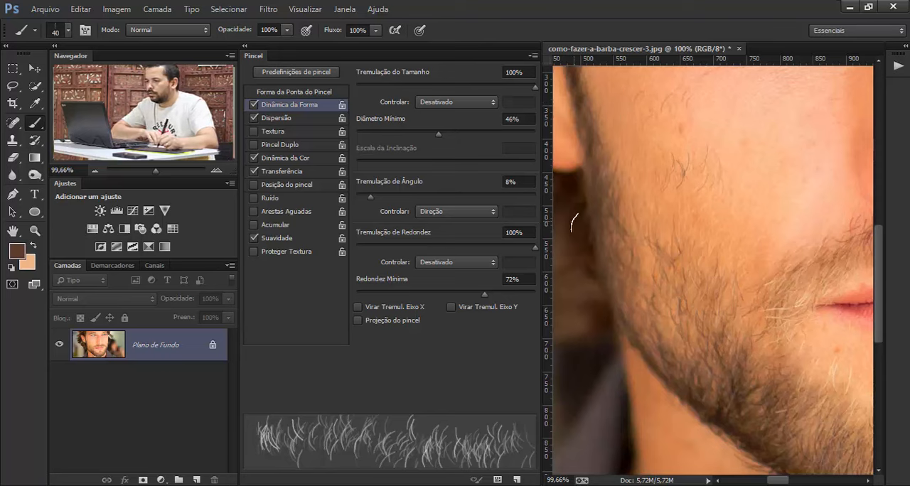
key("ctrl+alt+z")
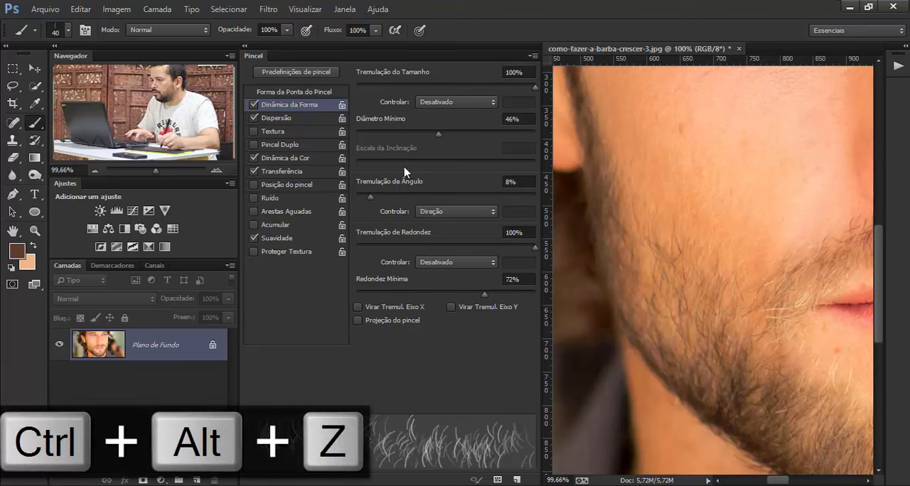
- Lower the Transfer Flow Jitter (Tremulação do Fluxo) toward its minimum, test hair strokes on the cheek and undo them
left_click(284, 171)
left_click_drag(536, 154, 354, 164)
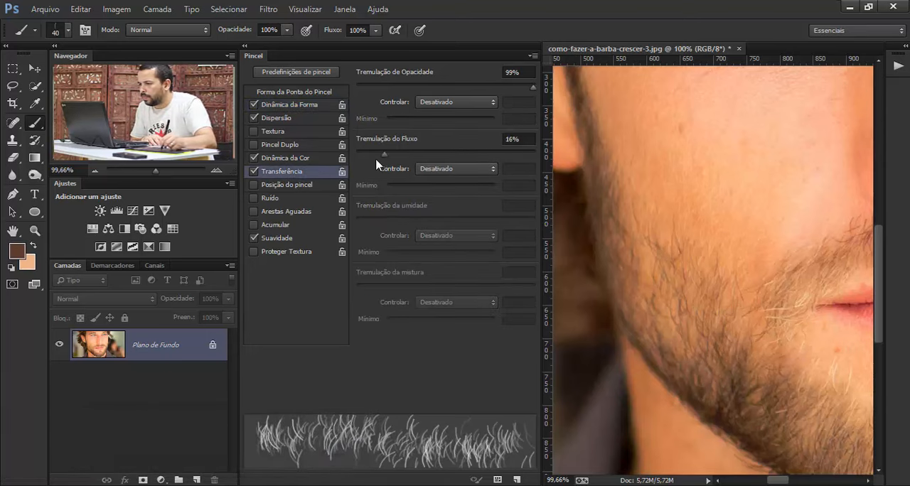
left_click(279, 106)
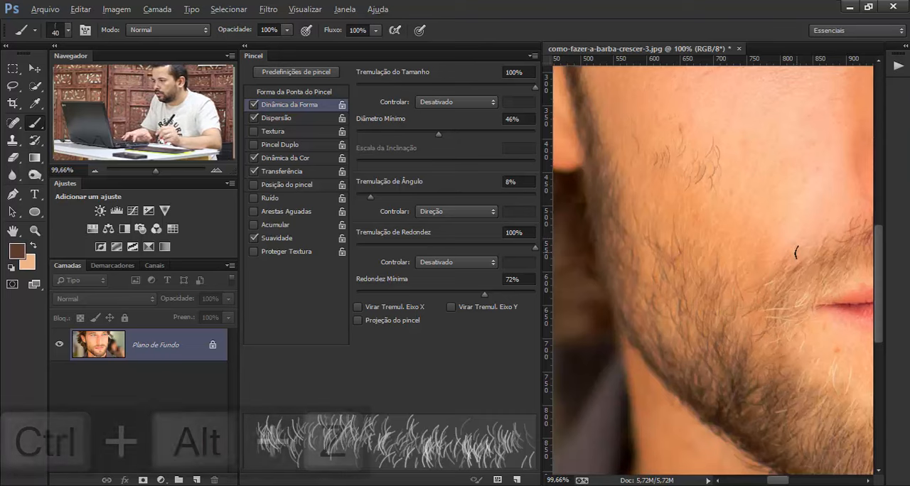
key("ctrl+alt+z")
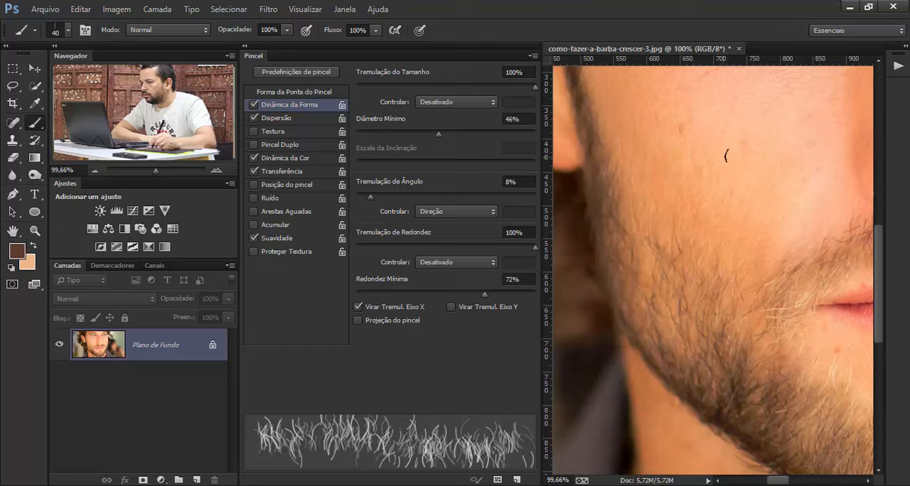
- Try the Flip X Jitter (Virar Tremul. Eixo X) with a cheek stroke, undo it and flip the brush tip with Virar Eixo X
left_click_drag(739, 153, 678, 152)
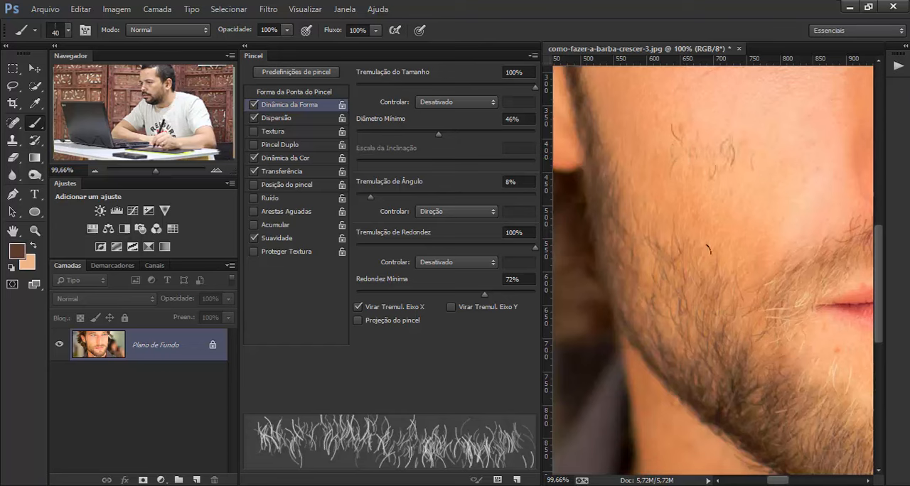
key("ctrl+alt+z")
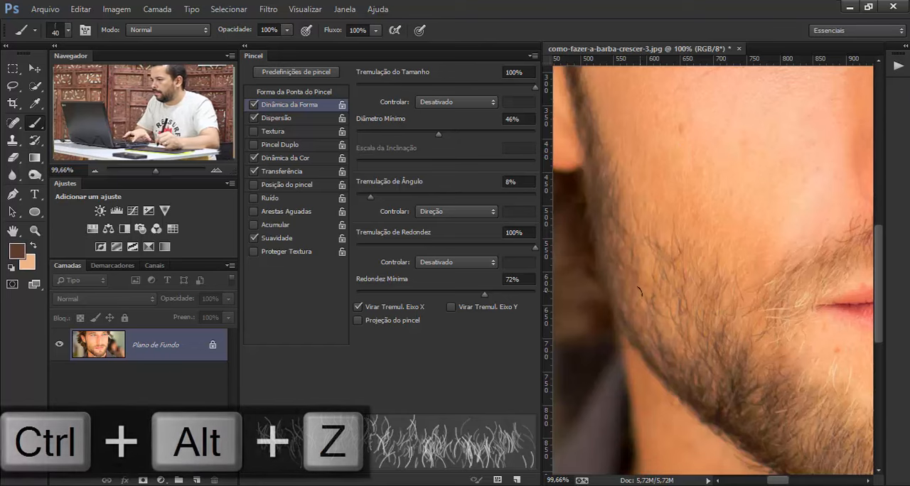
left_click(285, 93)
left_click(361, 273)
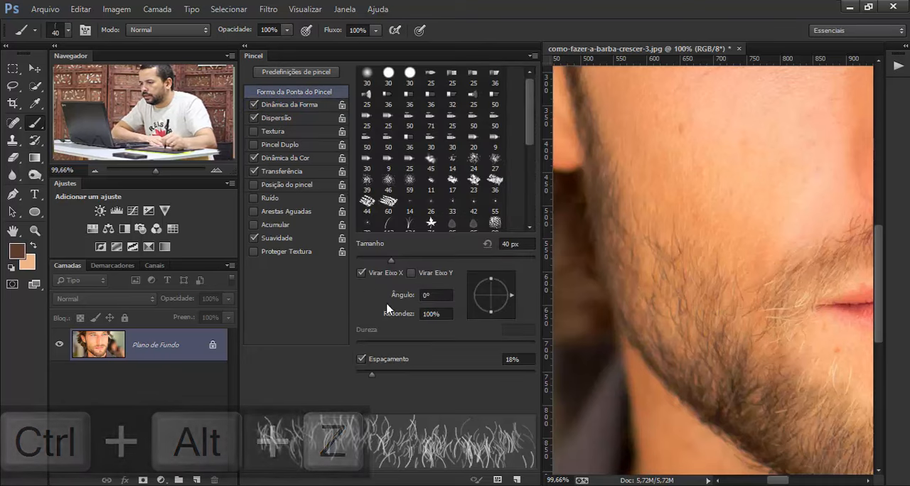
- Test the flipped tip with strokes on the cheek, turn off Flip X Jitter (Virar Tremul. Eixo X) and undo the strokes
left_click(285, 105)
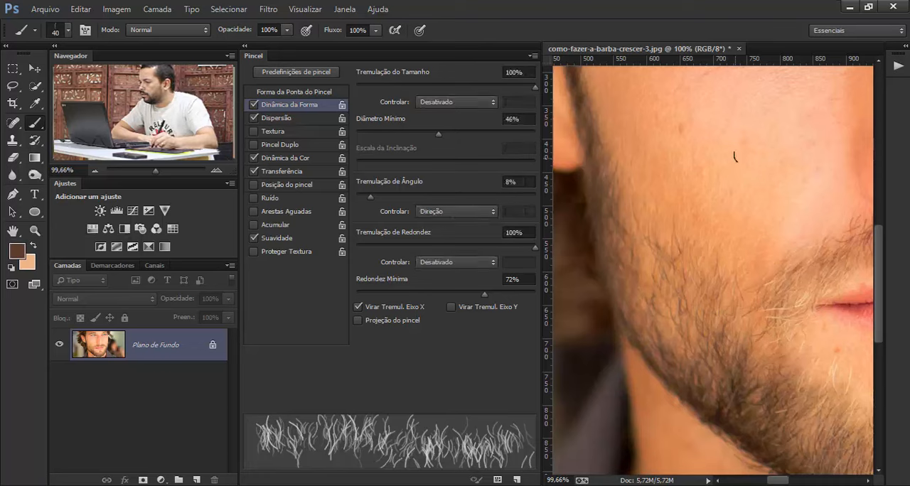
left_click_drag(736, 156, 687, 158)
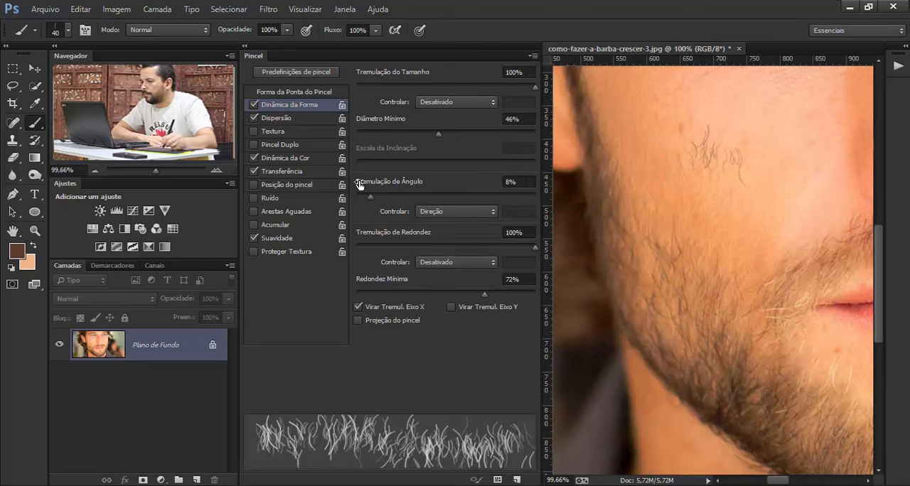
left_click(358, 308)
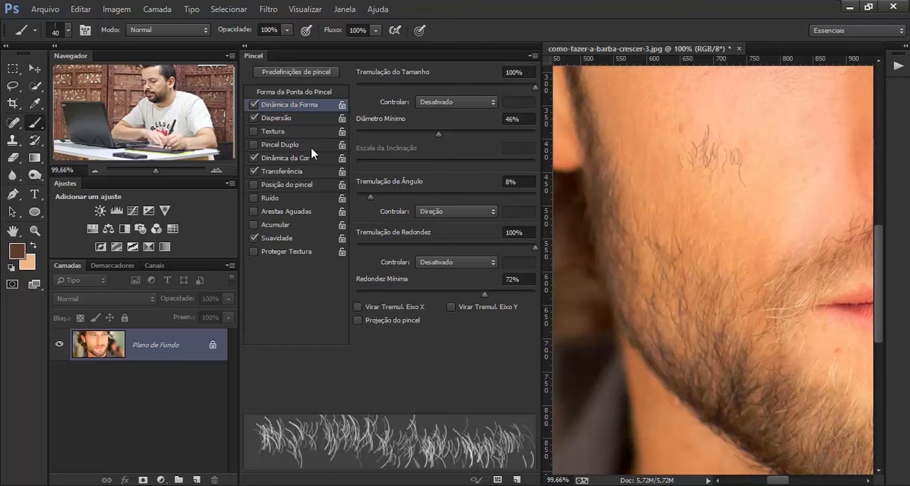
key("ctrl+alt+z")
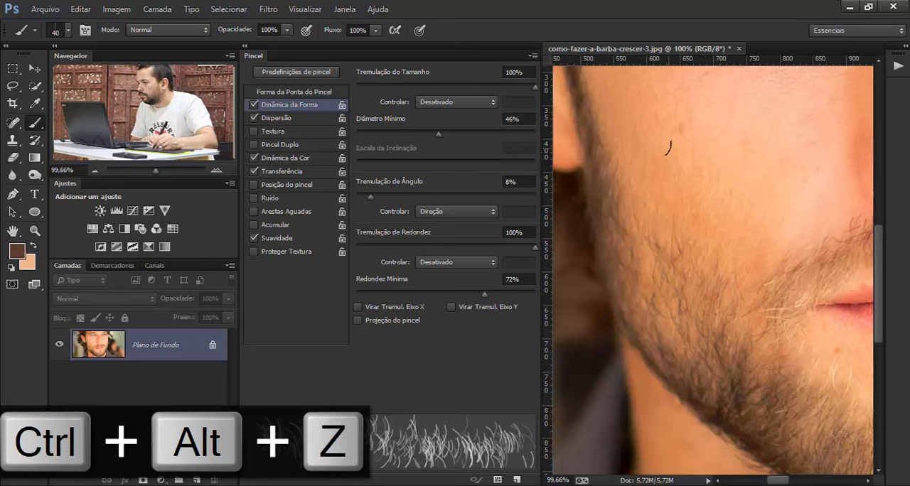
- Paint test hair strokes across the cheek in both directions and undo all of them
left_click_drag(669, 148, 749, 163)
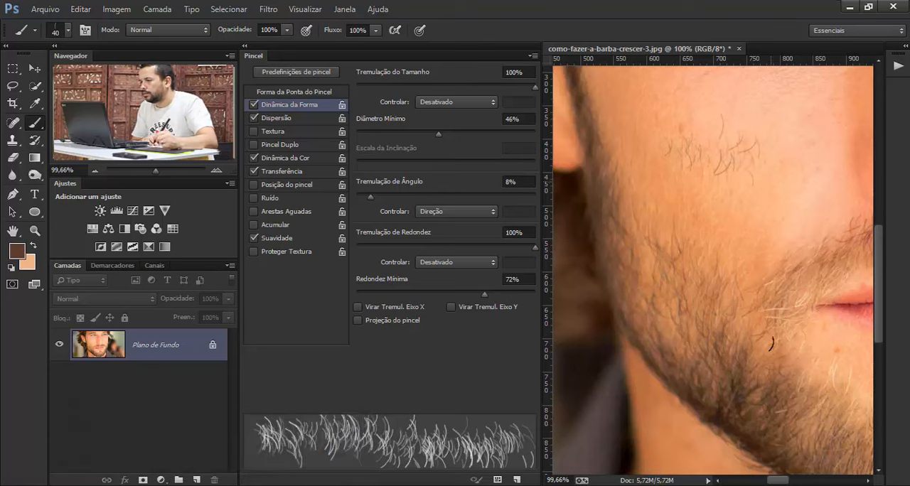
key("ctrl+alt+z")
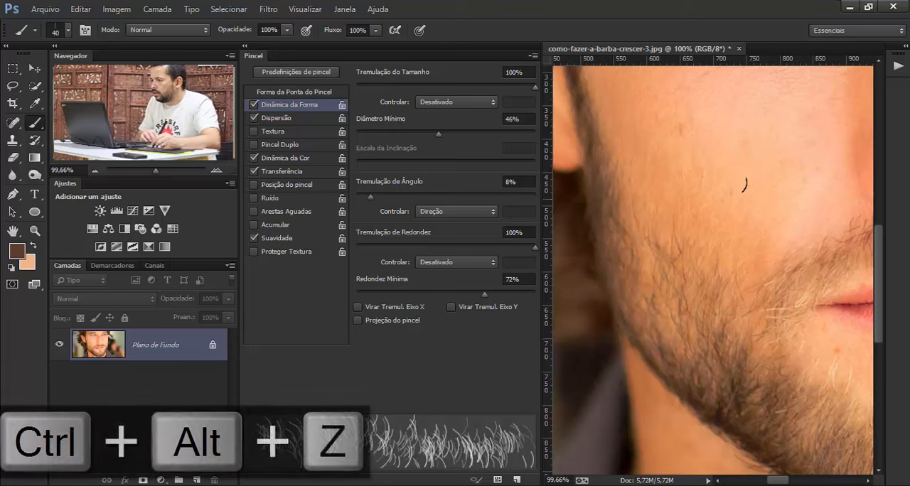
mouse_move(755, 165)
left_mouse_down()
mouse_move(686, 171)
mouse_move(675, 181)
left_mouse_up()
key("ctrl+alt+z")
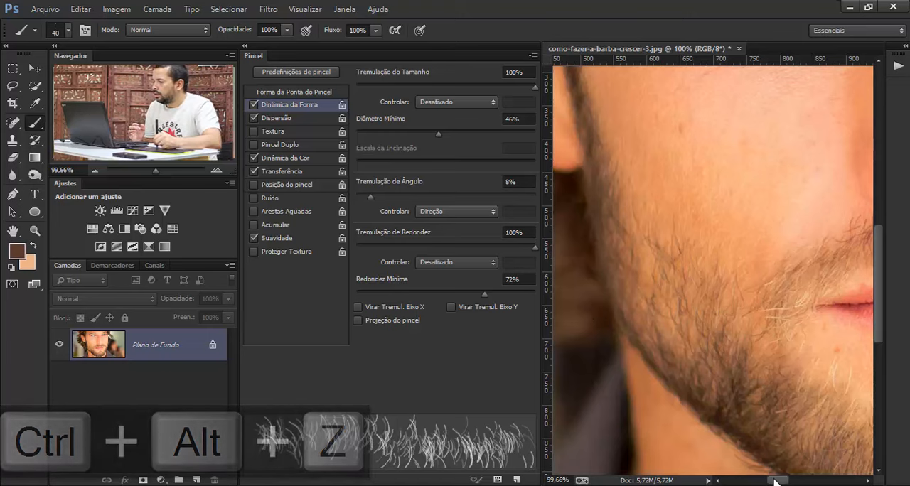
- Paint test hair strokes on the opposite cheek and across the nose, undoing each attempt
scroll(755, 436, "right", 10)
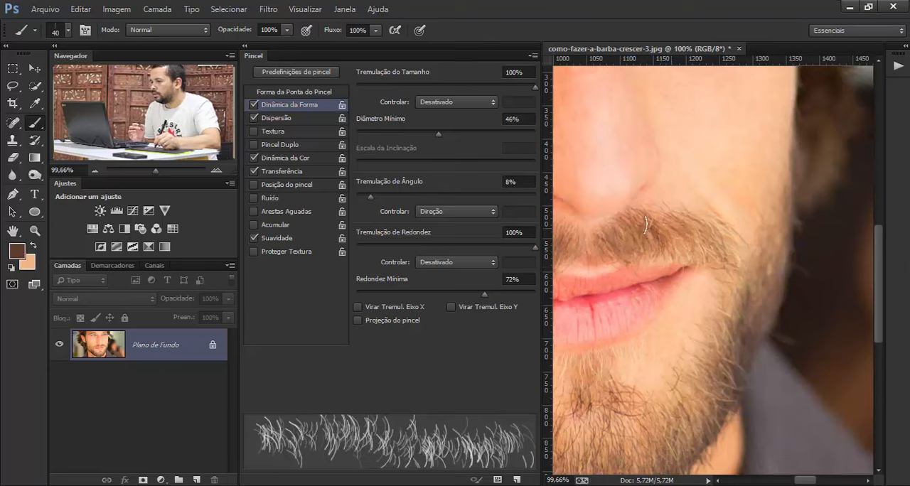
left_click_drag(686, 134, 731, 147)
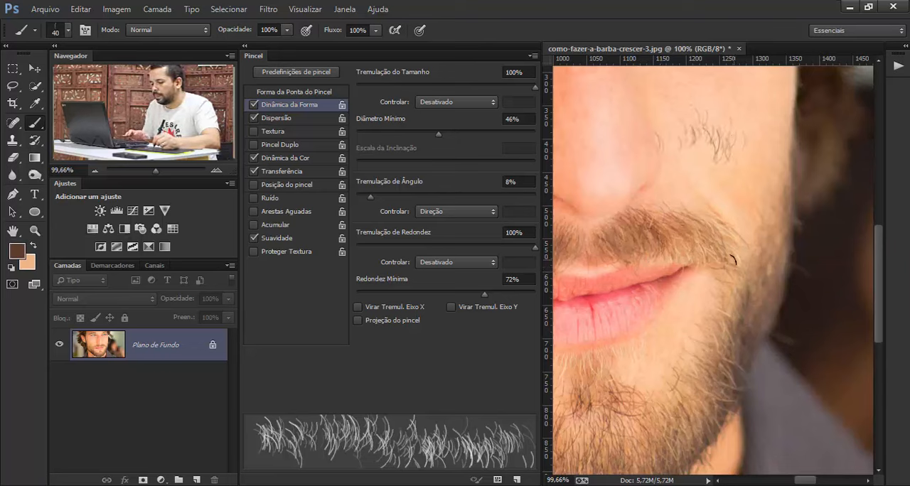
key("ctrl+alt+z")
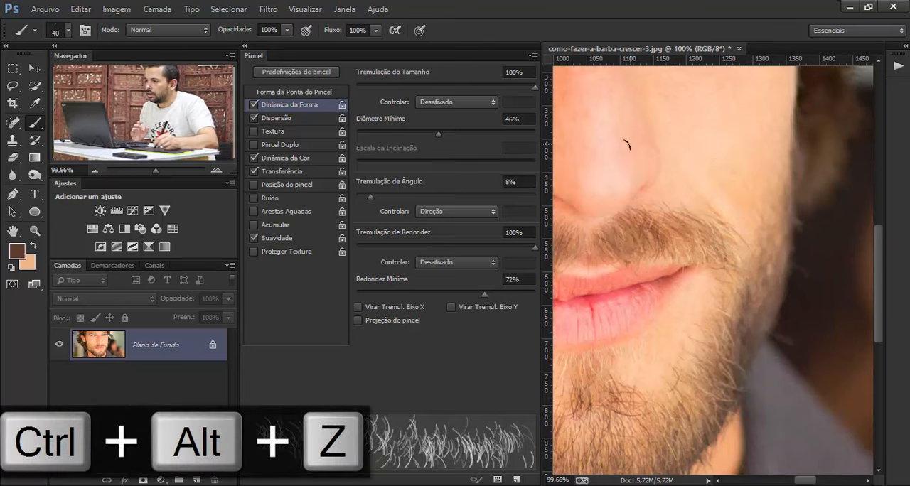
left_click_drag(627, 145, 594, 148)
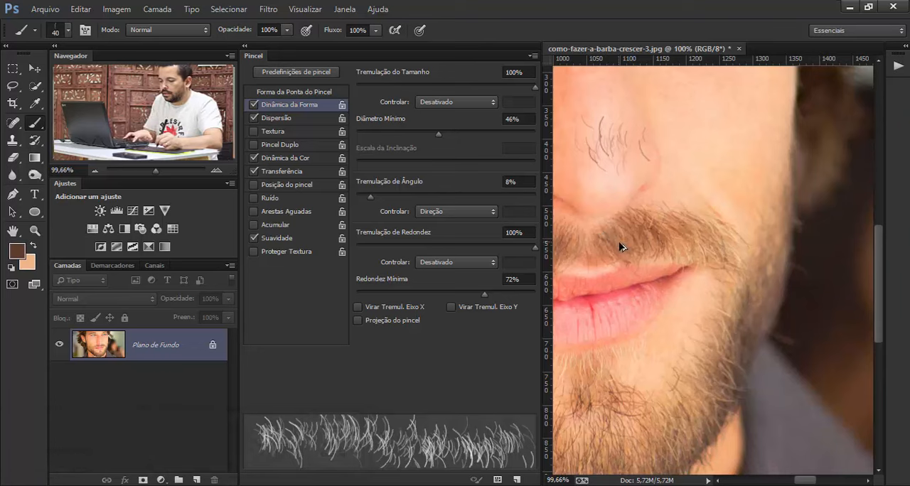
key("ctrl+alt+z")
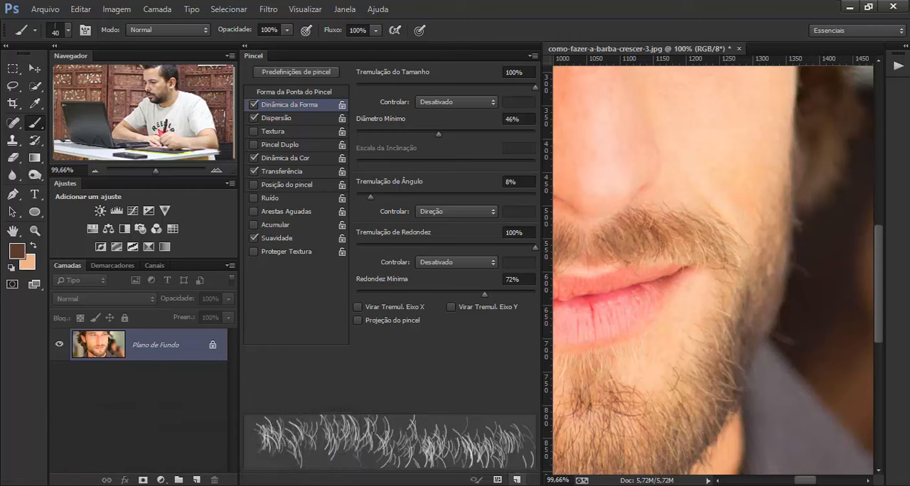
- Close the brush settings (Pincel), try hair strokes on the first cheek's beard and undo them
left_click(533, 57)
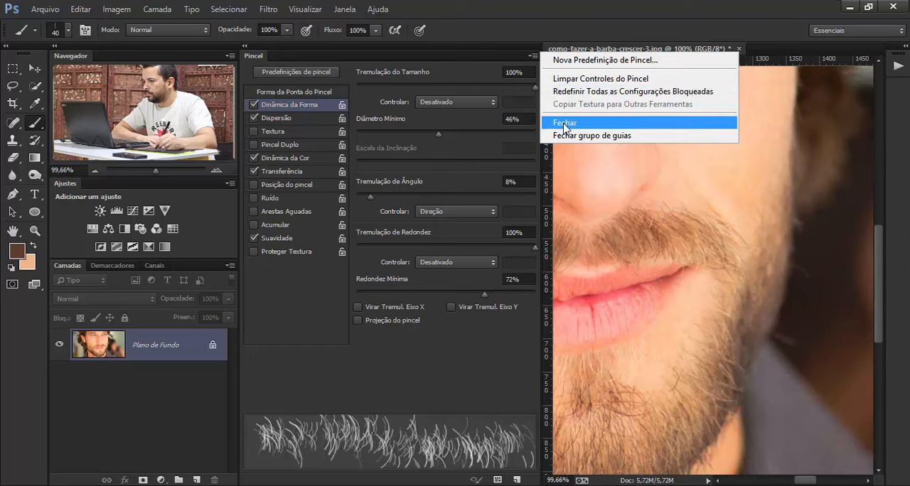
left_click(561, 121)
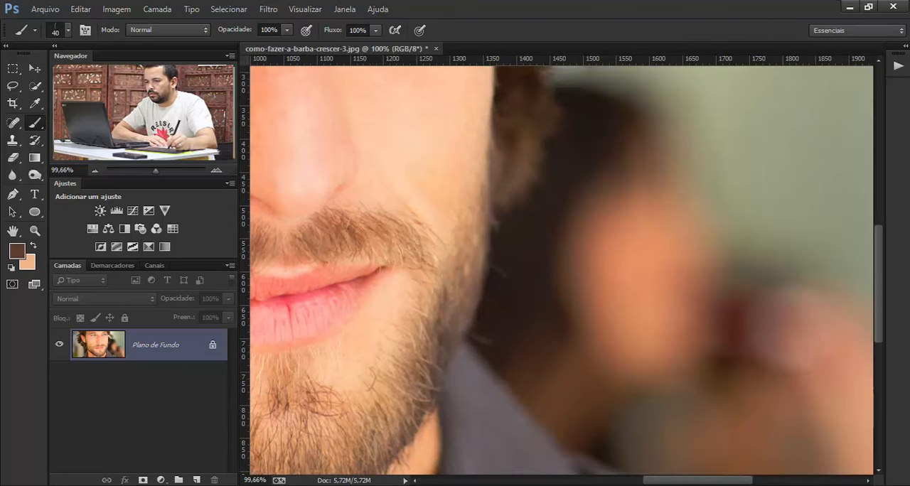
left_click_drag(370, 270, 805, 261)
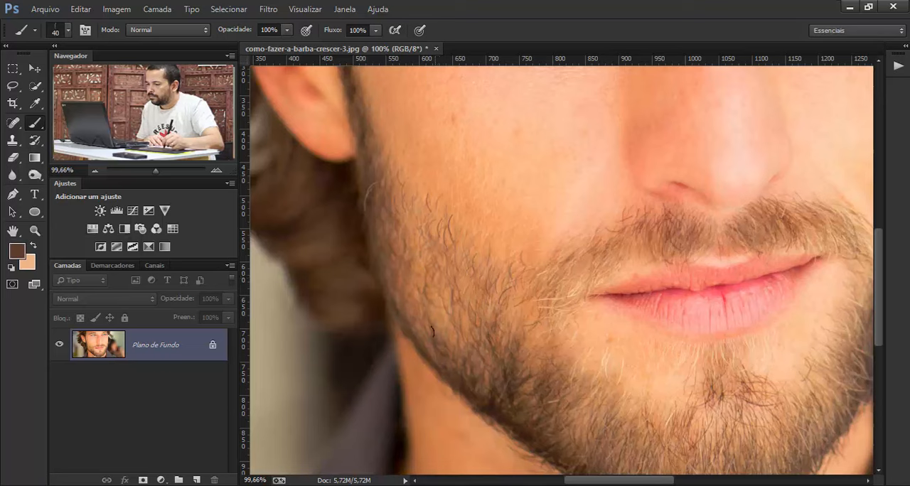
key("ctrl+alt+z")
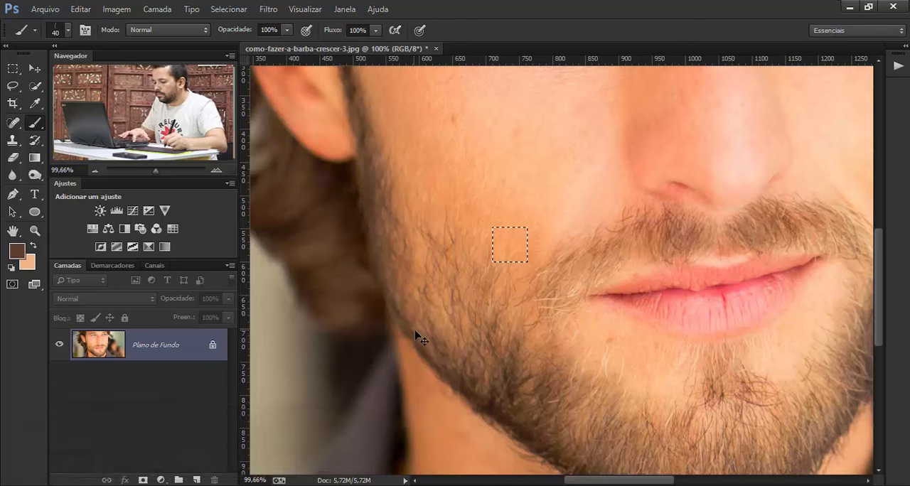
- Add a new layer and paint hair strokes on it to fill the cheek beard up to the sideburn below the ear
key("ctrl+d")
left_click(198, 481)
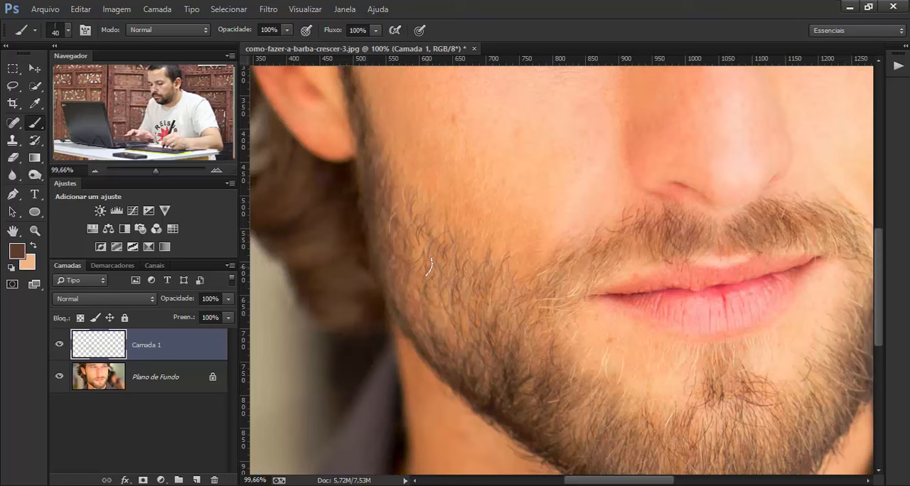
key("ctrl+alt+z")
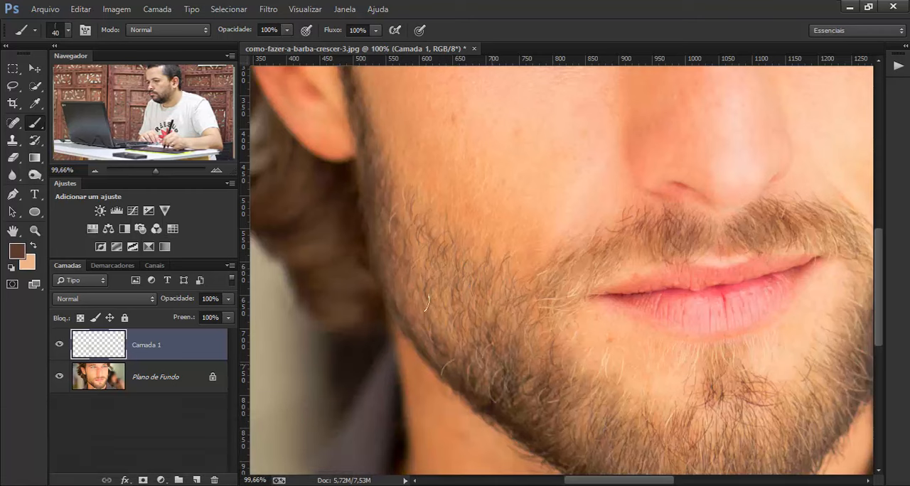
left_click(359, 208)
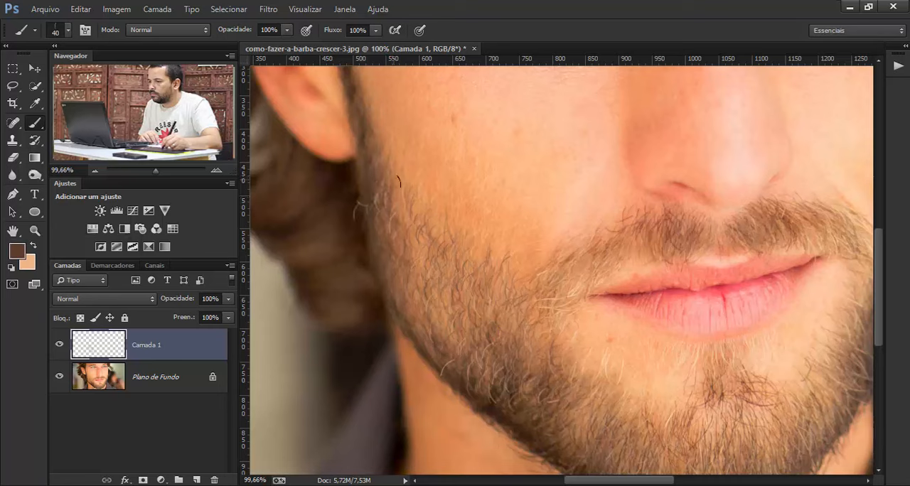
left_click(352, 174)
left_click(350, 170)
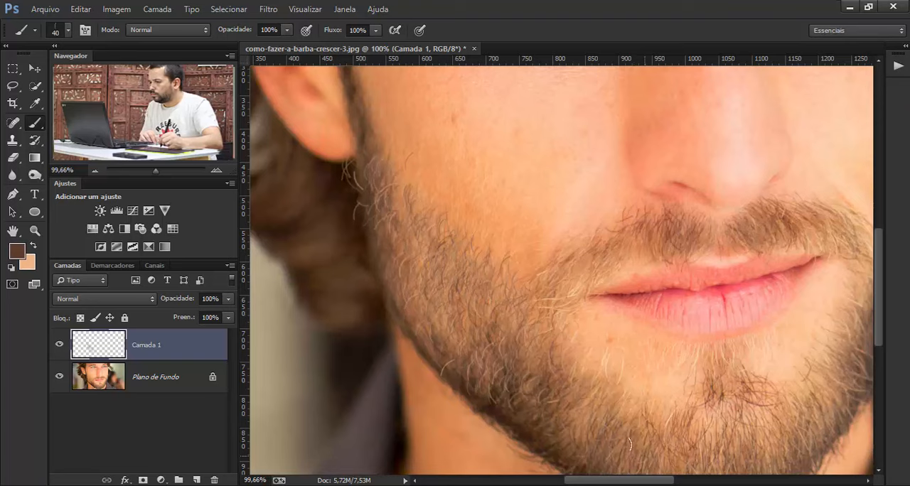
- Try hair strokes where the moustache ends near the opposite cheek and undo them
left_click_drag(639, 482, 690, 481)
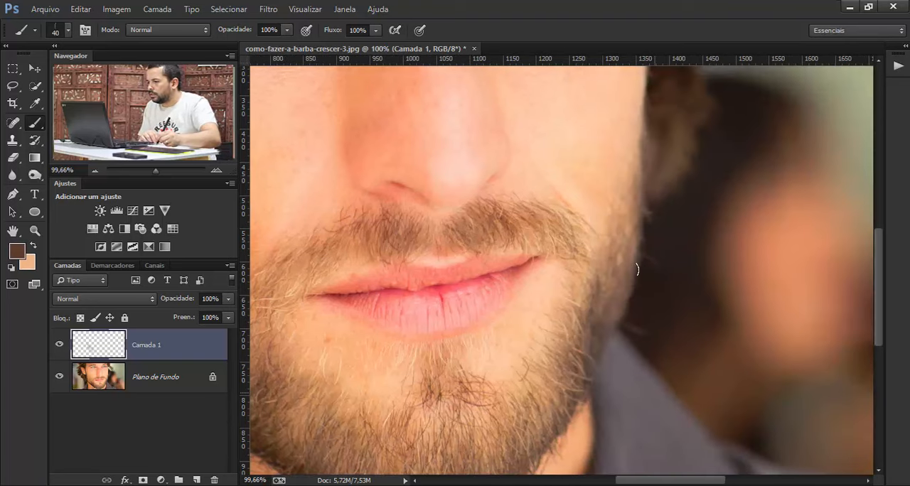
left_click(591, 234)
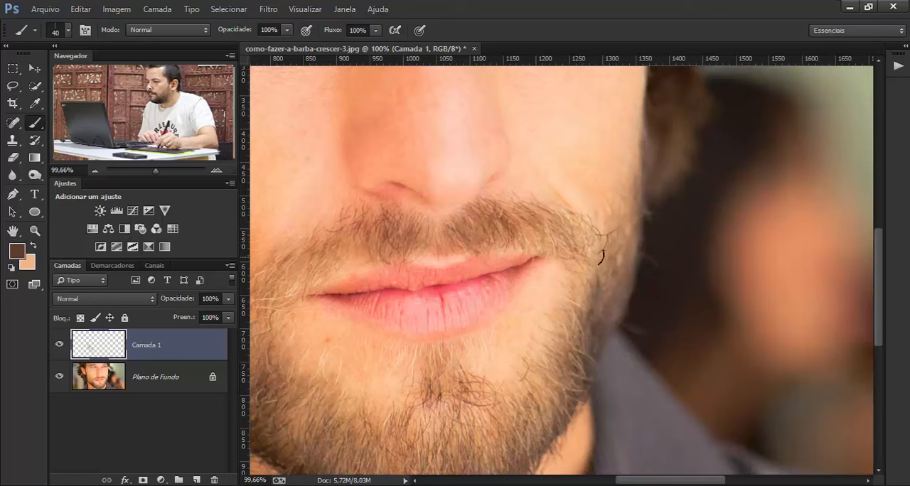
key("ctrl+alt+z")
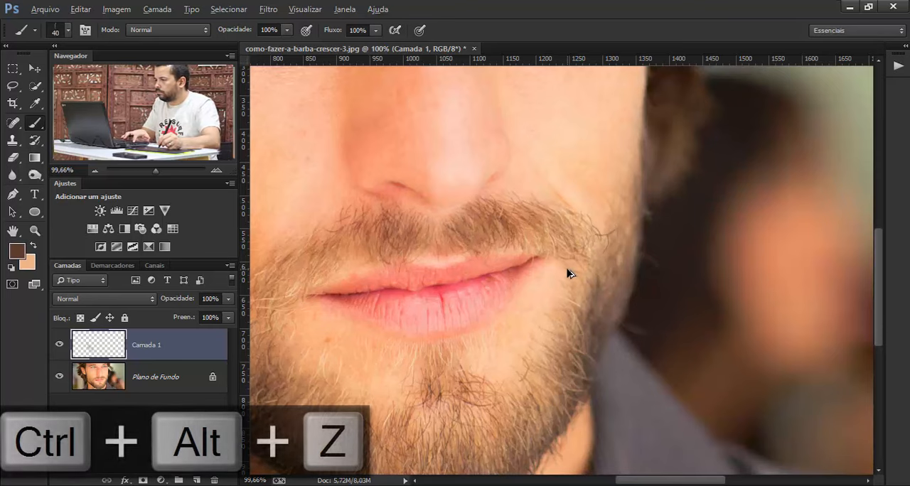
- Set the Transfer Flow Jitter (Tremulação do Fluxo) to 50% and paint hair strokes along the opposite cheek's beard edge
left_click(86, 33)
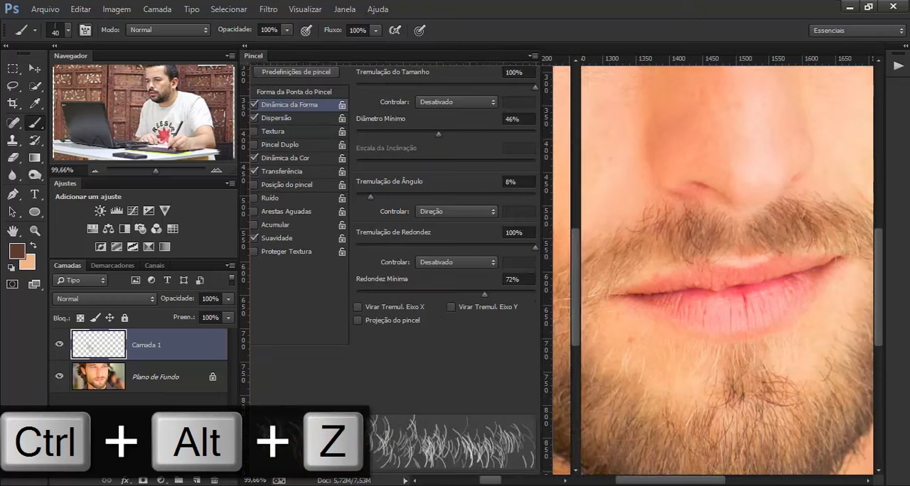
left_click(277, 159)
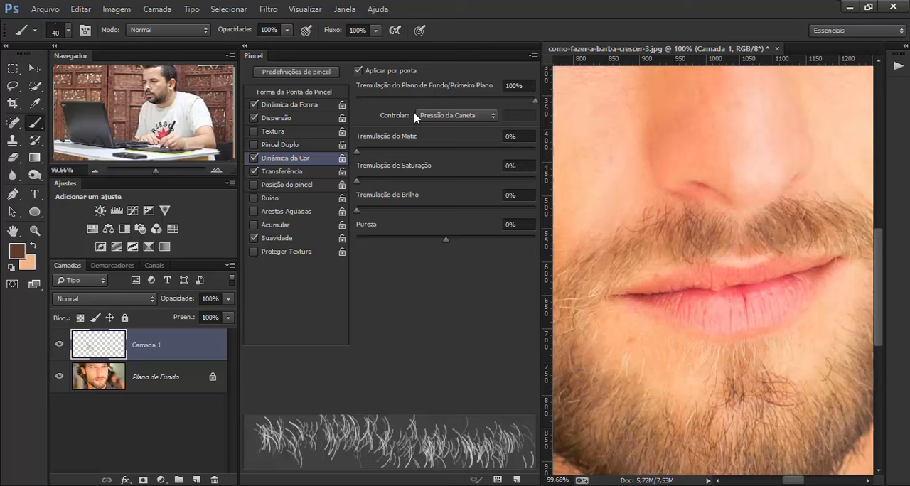
left_click(277, 172)
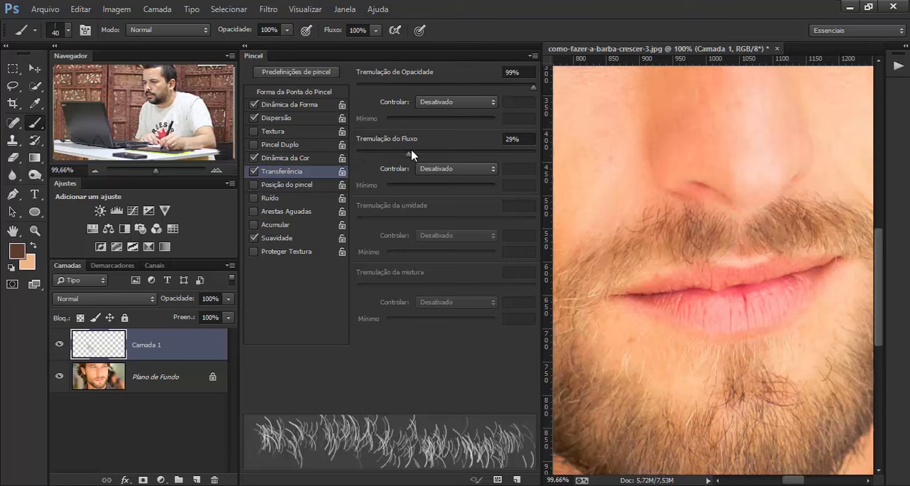
left_click_drag(412, 151, 470, 153)
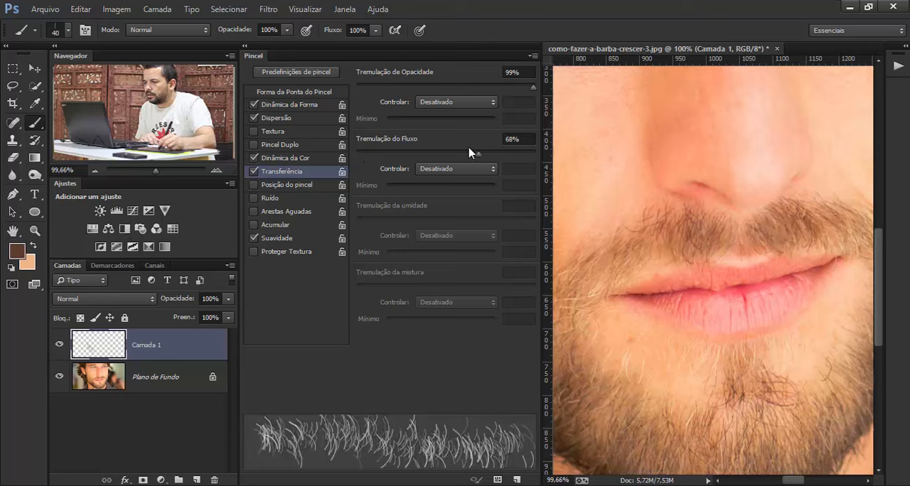
left_click(439, 104)
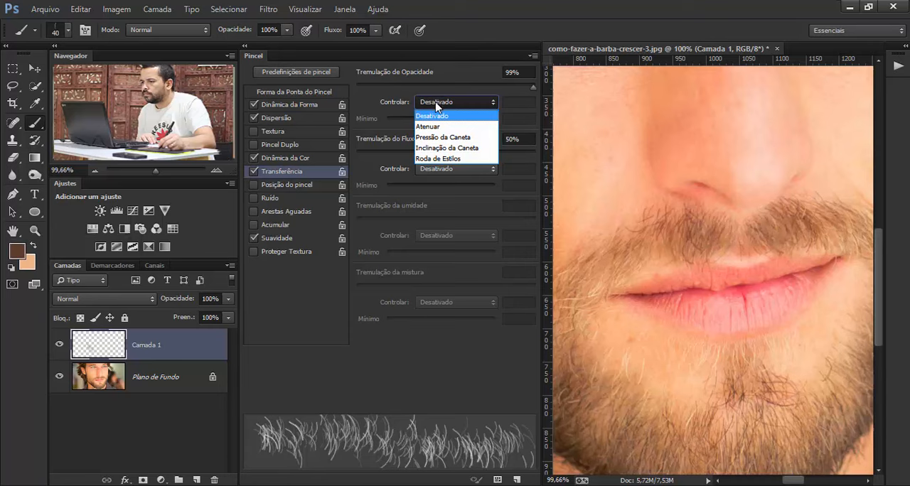
left_click(419, 114)
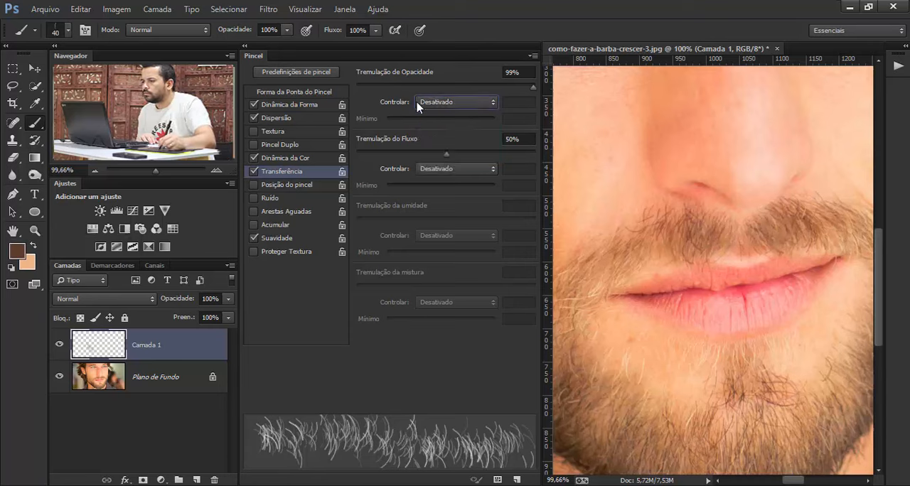
left_click(532, 55)
left_click(565, 122)
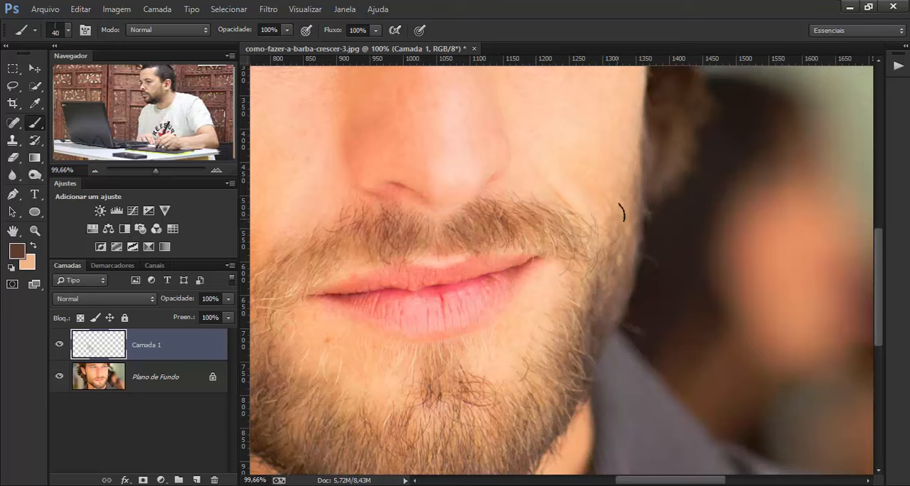
left_click_drag(621, 196, 620, 217)
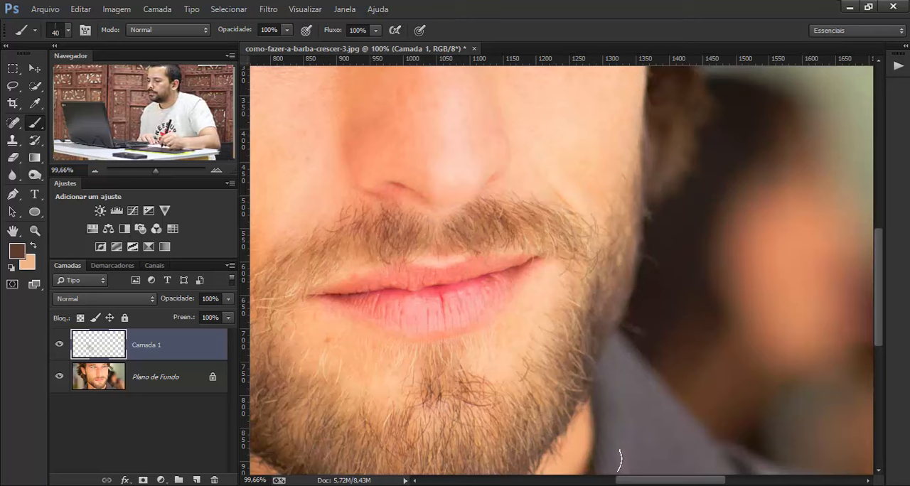
- Add a layer mask to the painted hair layer and make black the foreground color
left_click_drag(626, 484, 575, 483)
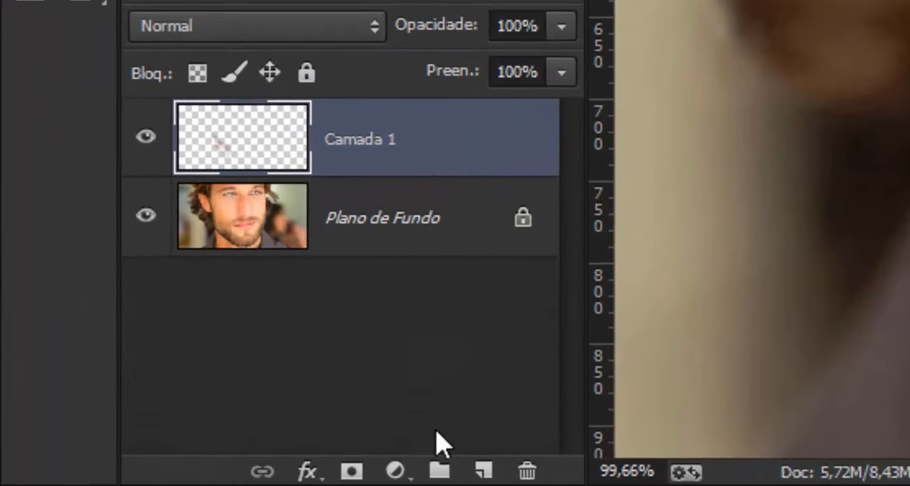
left_click(352, 471)
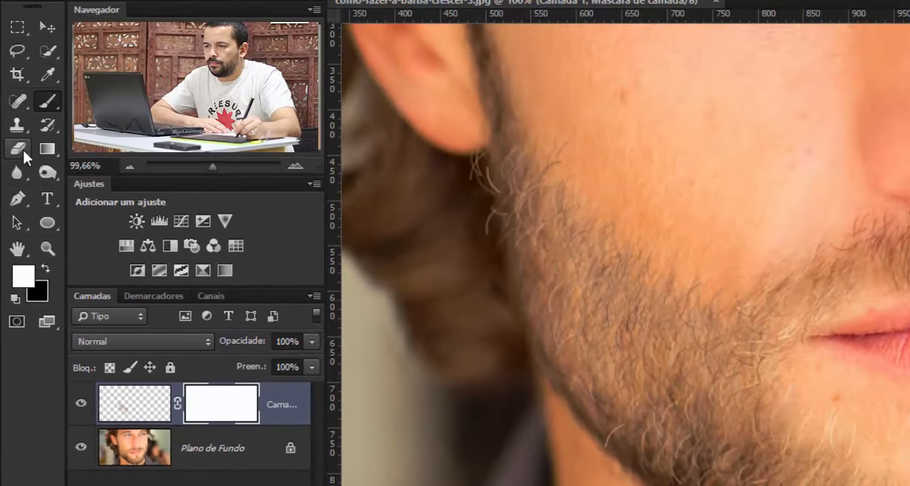
left_click(45, 271)
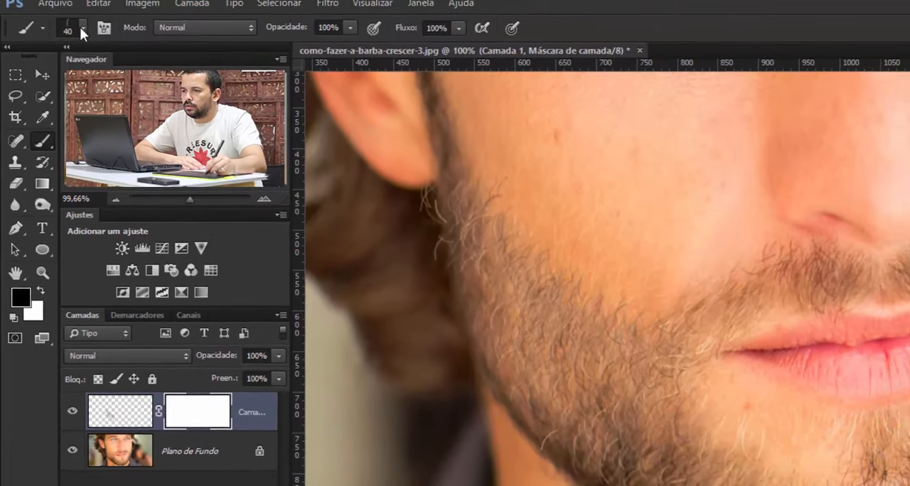
- Choose the soft round brush tip, restore the default black and white colors and target the hair layer's mask
left_click(80, 29)
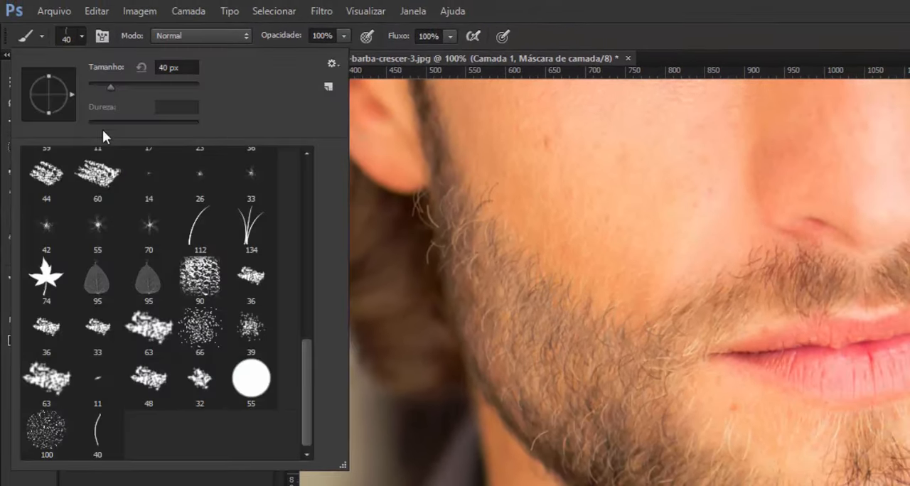
left_click_drag(304, 370, 302, 178)
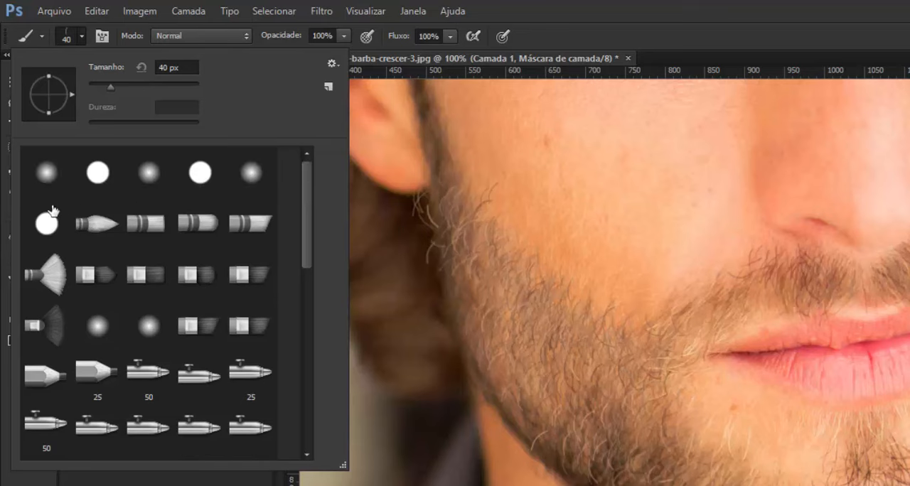
left_click(46, 172)
left_click(235, 480)
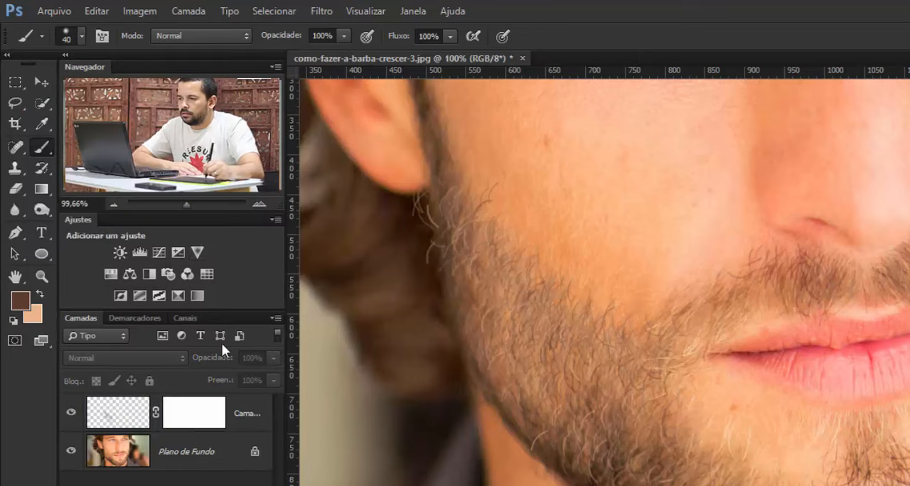
left_click(13, 320)
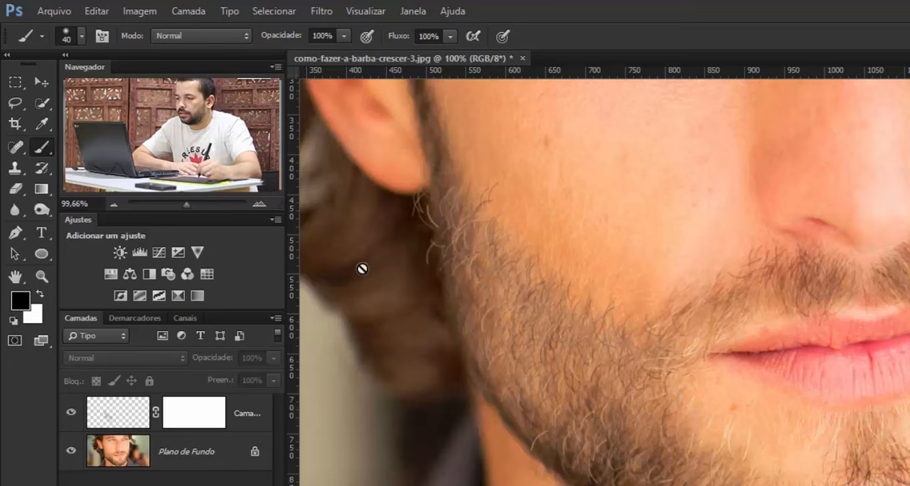
left_click(209, 419)
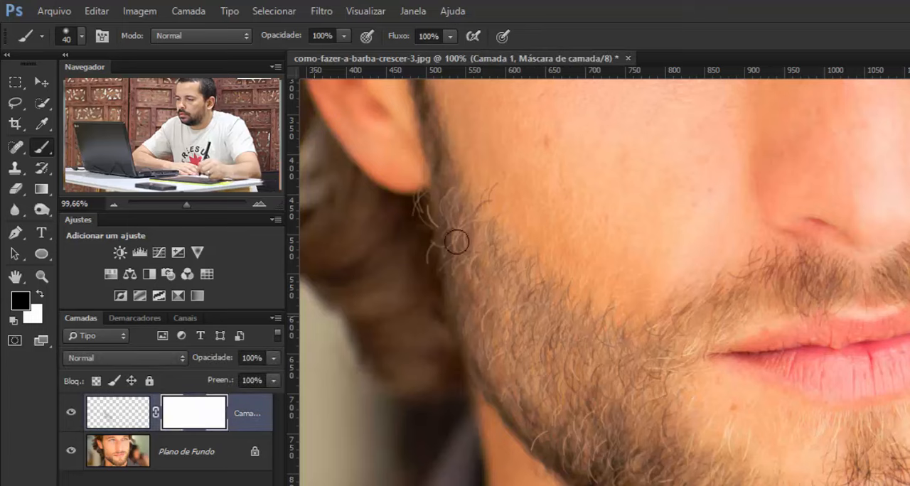
- Paint black on the hair layer's mask to hide stray hairs below the ear, along the cheek's beard edge and outside the opposite face contour
mouse_move(413, 214)
left_mouse_down()
mouse_move(399, 197)
mouse_move(413, 221)
mouse_move(421, 202)
mouse_move(426, 265)
mouse_move(425, 255)
left_mouse_up()
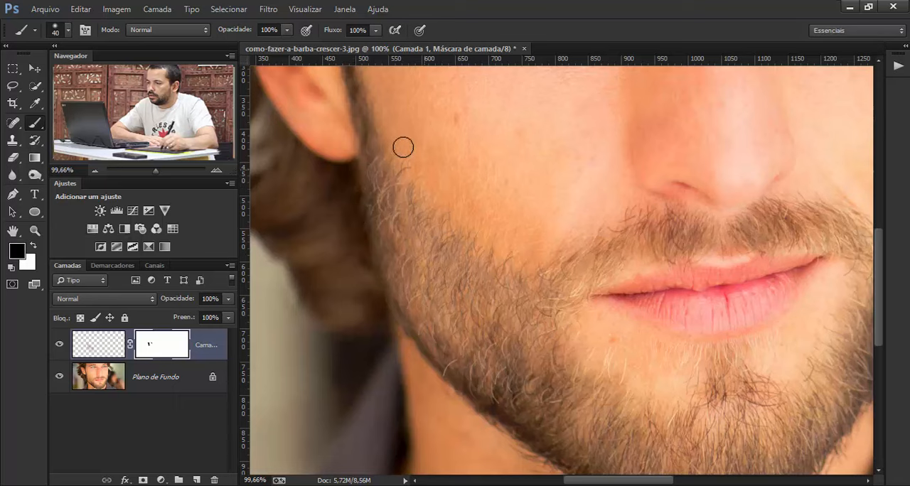
mouse_move(393, 135)
left_mouse_down()
mouse_move(433, 182)
mouse_move(493, 220)
left_mouse_up()
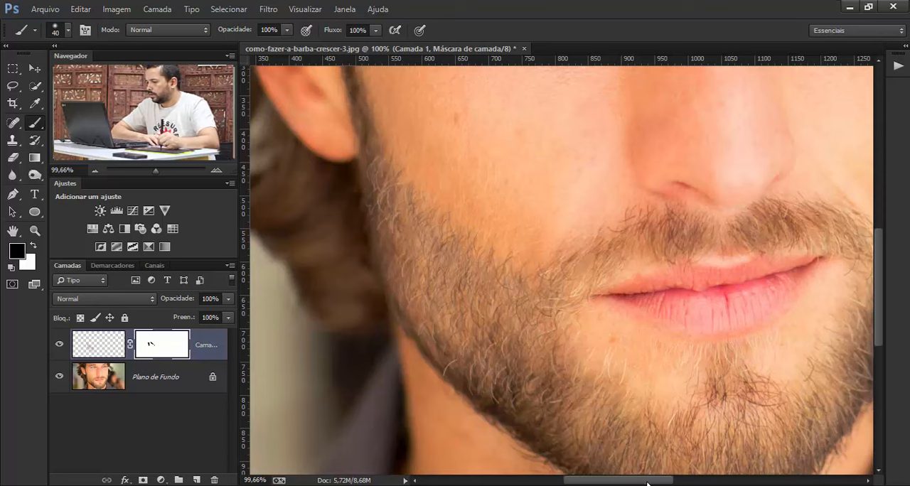
left_click_drag(647, 484, 677, 484)
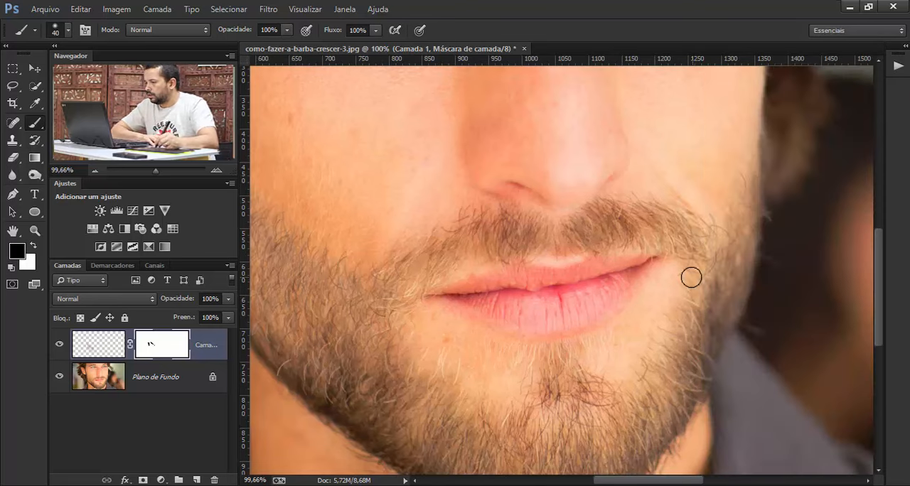
mouse_move(712, 214)
left_mouse_down()
mouse_move(732, 185)
mouse_move(753, 191)
mouse_move(743, 185)
mouse_move(783, 239)
left_mouse_up()
left_click_drag(768, 210, 774, 243)
left_click_drag(744, 202, 778, 265)
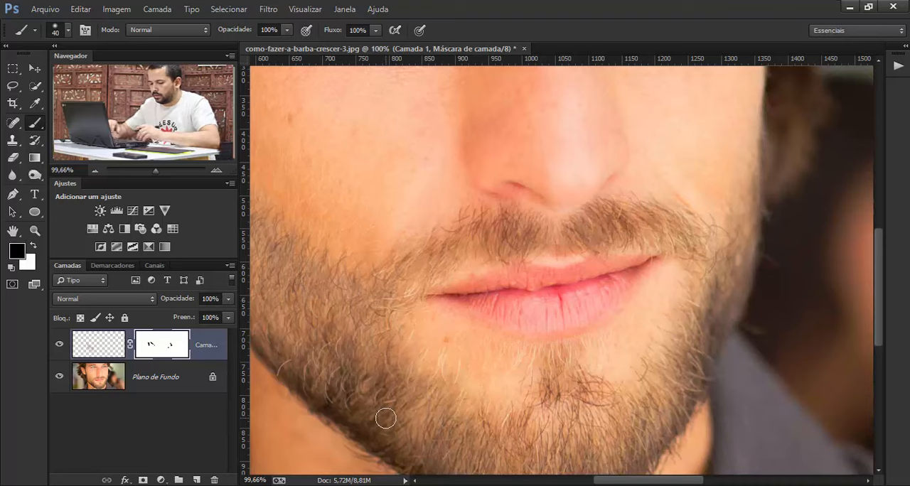
- Compare the whole portrait with the painted hair layer Camada 1 hidden and shown, leaving the layer visible with its image selected
key("ctrl+minus")
key("ctrl+minus")
key("ctrl+minus")
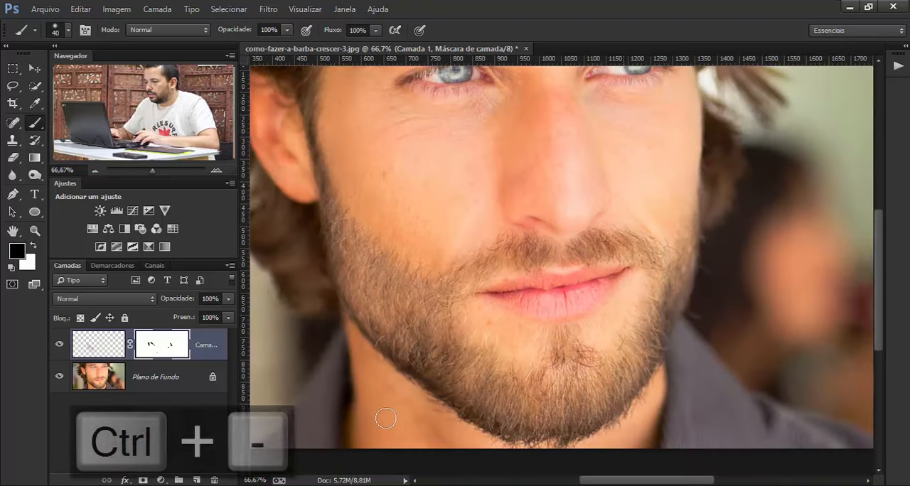
key("ctrl+minus")
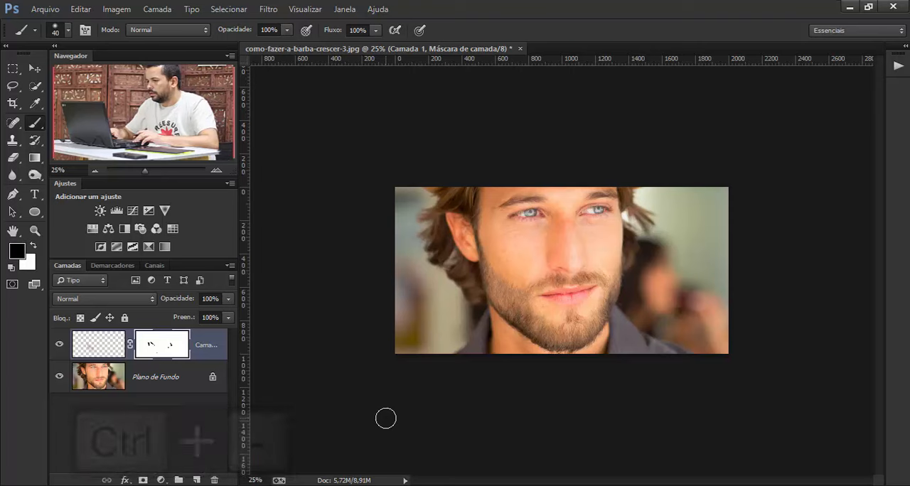
key("ctrl+equal")
key("ctrl+equal")
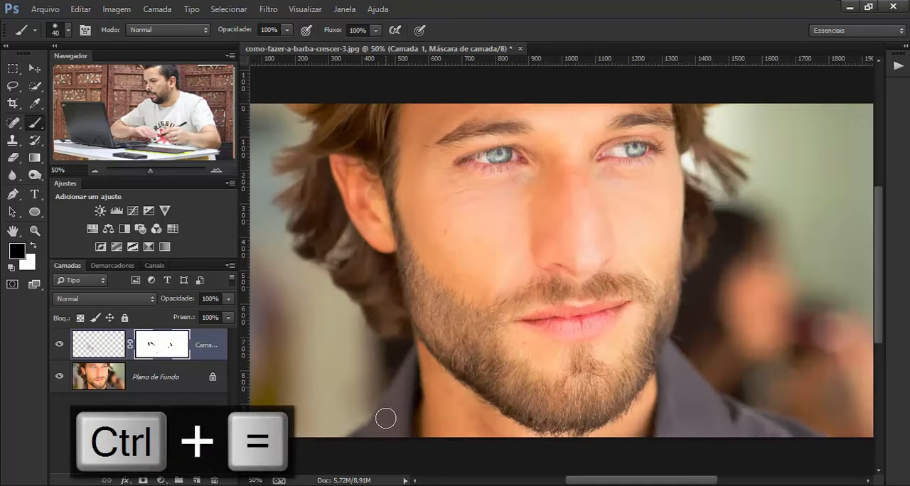
left_click(98, 344)
left_click(58, 346)
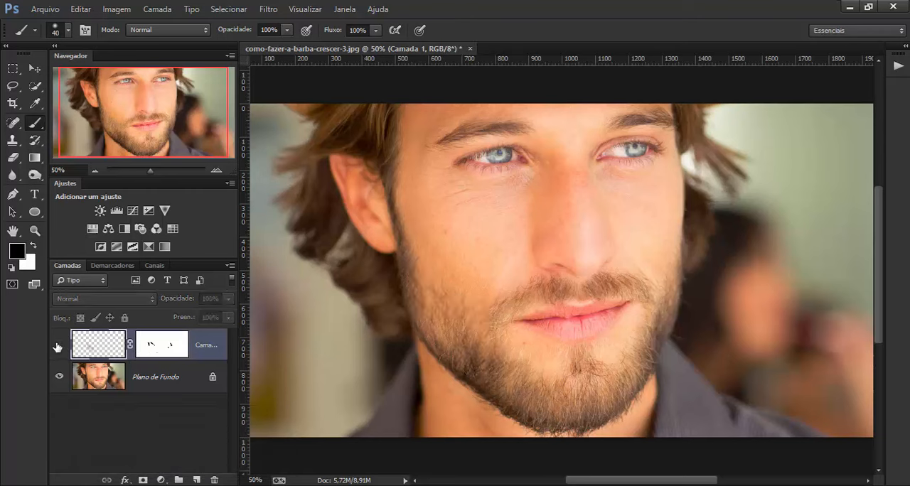
left_click(58, 346)
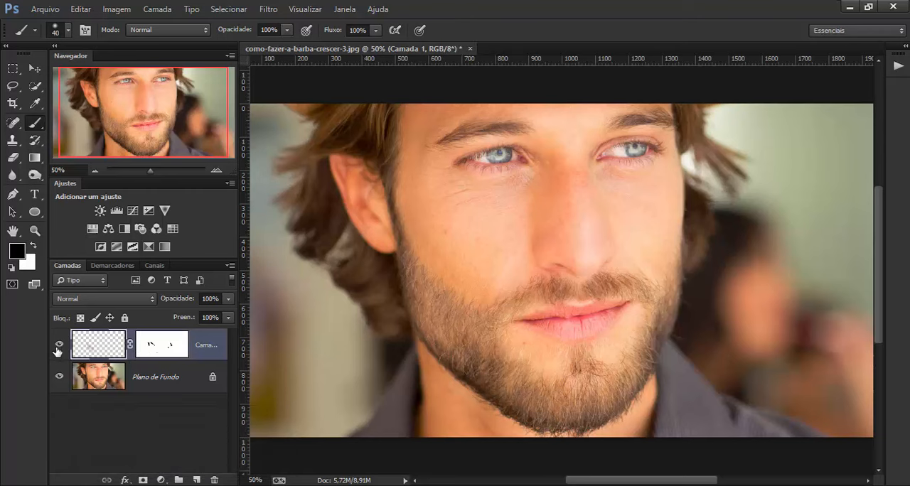
left_click(58, 347)
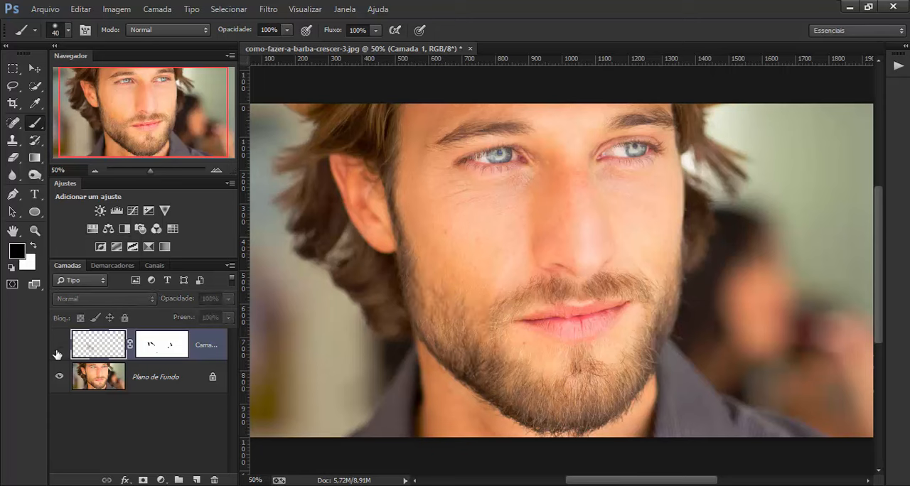
left_click(58, 347)
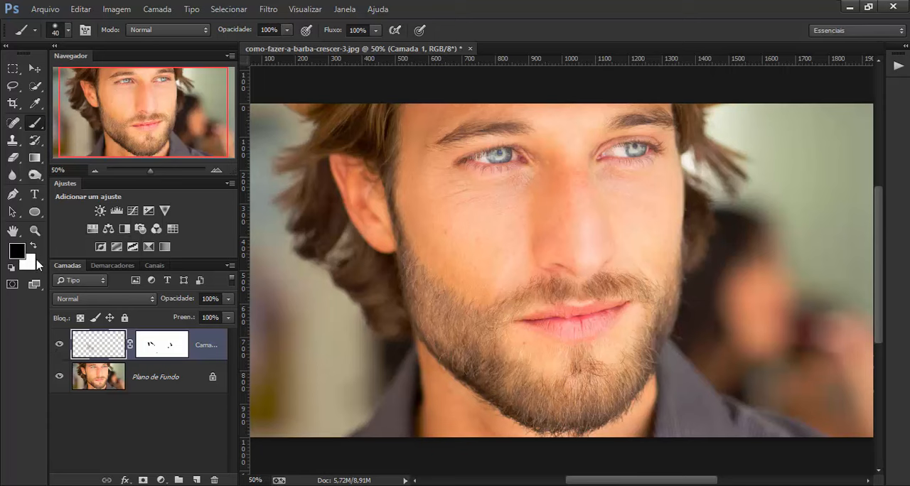